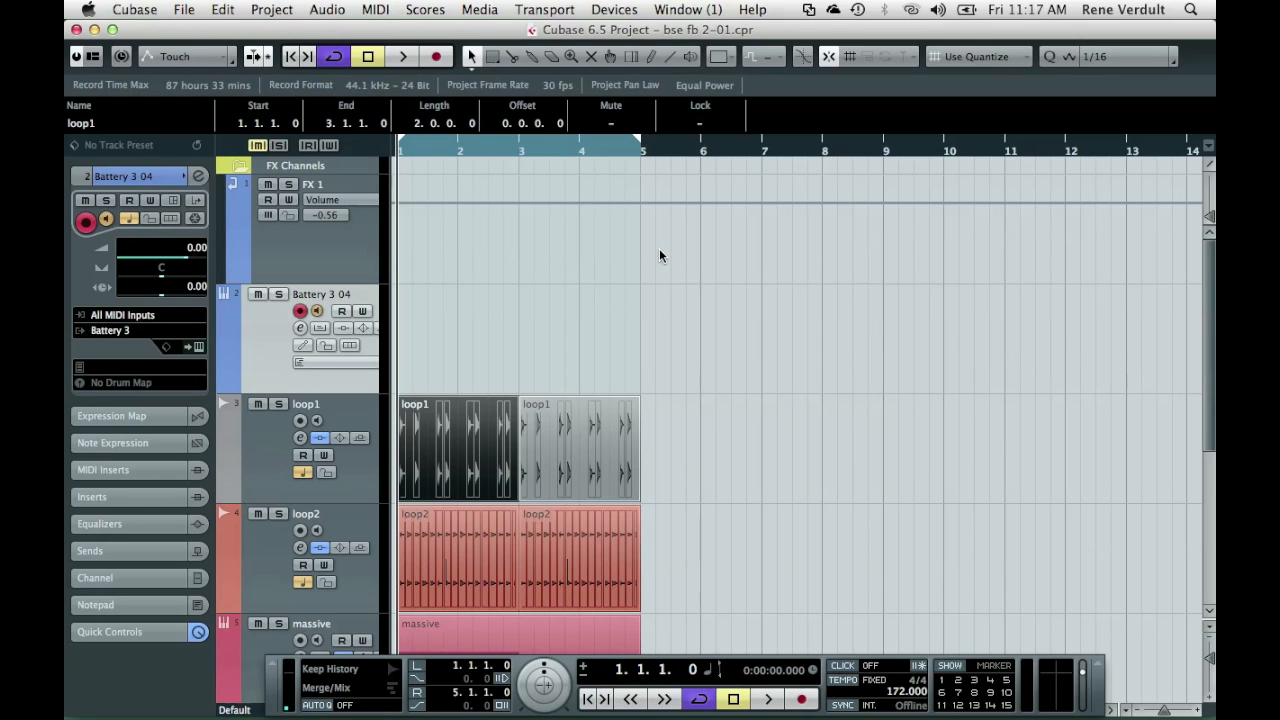
# Open the Battery 3 04 instrument, advance cell A1 through the following snare samples, and close the instrument.
pyautogui.click(200, 348)
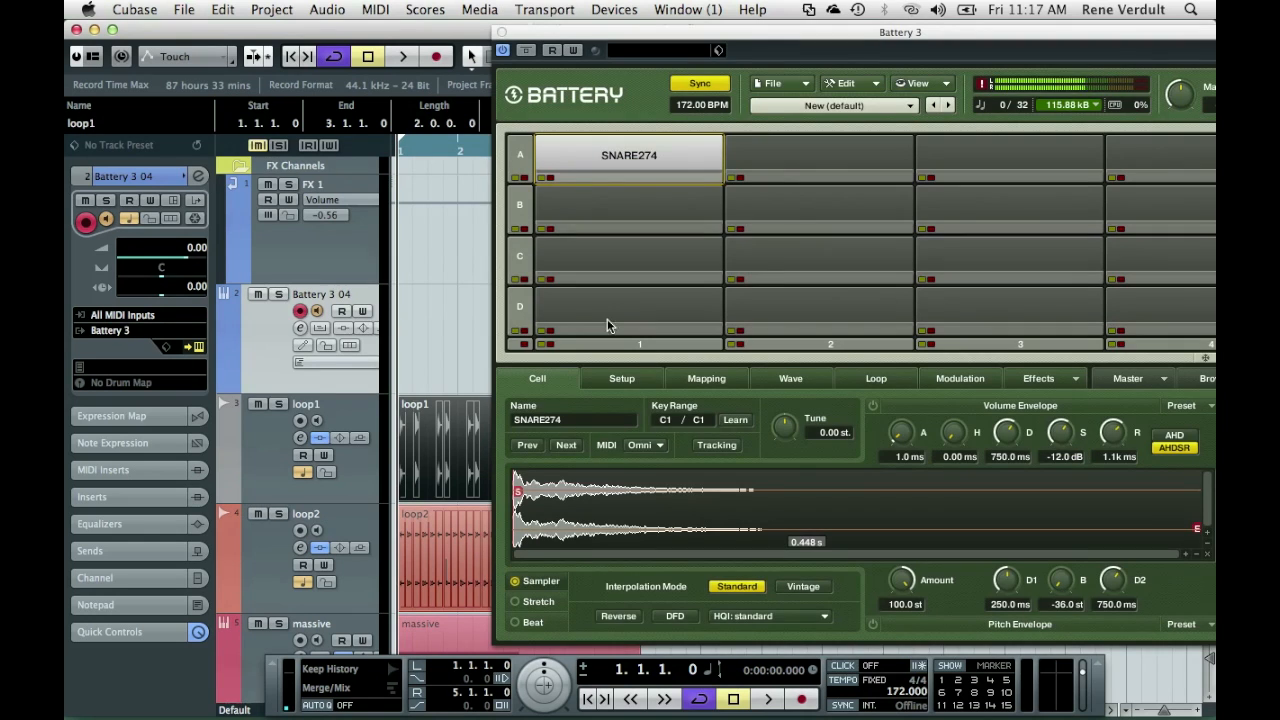
pyautogui.click(570, 446)
pyautogui.click(566, 446)
pyautogui.click(566, 446)
pyautogui.click(566, 446)
pyautogui.click(567, 446)
pyautogui.click(567, 446)
pyautogui.click(502, 33)
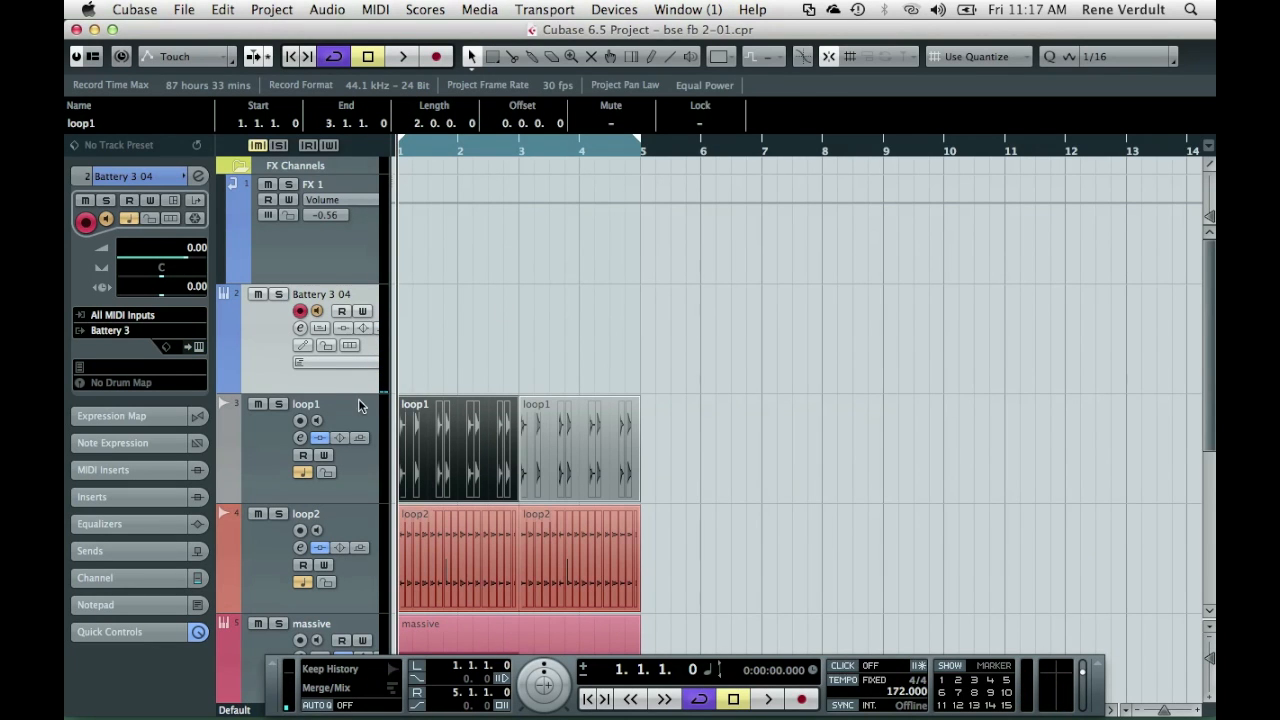
# Play the looped arrangement and look over its tracks from Battery 3 04 down to surge 04.
pyautogui.press('space')
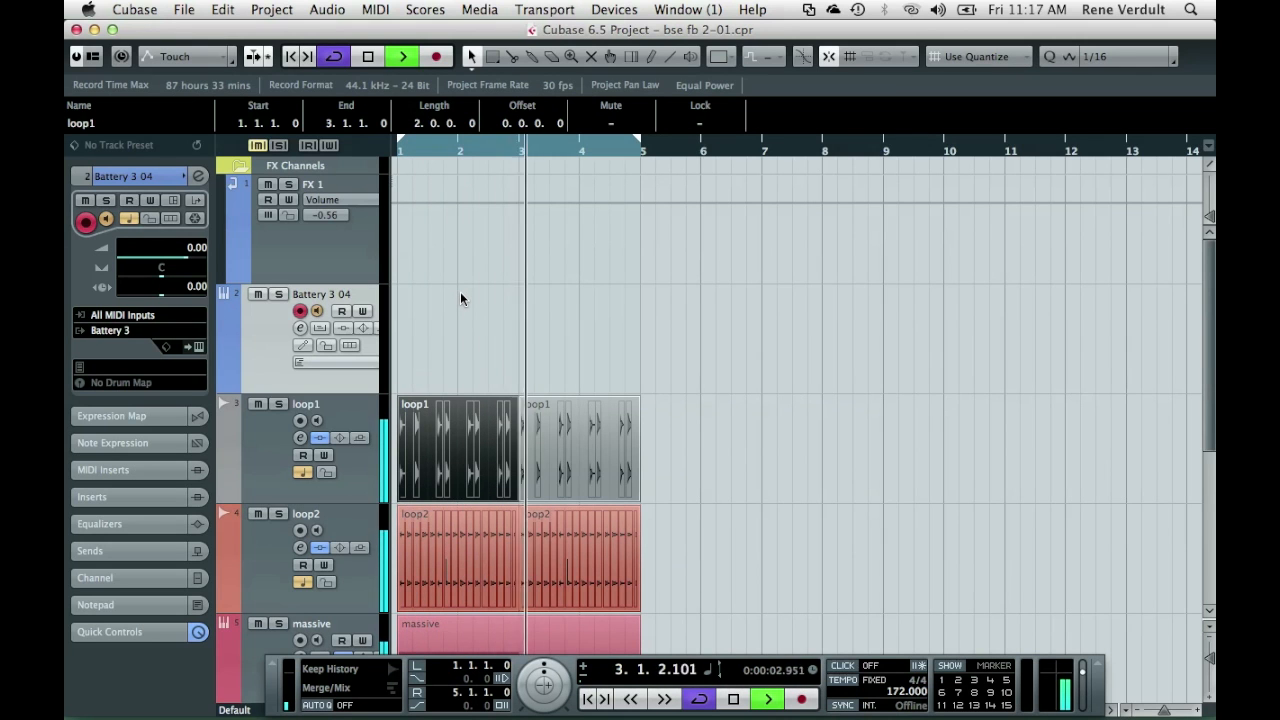
pyautogui.scroll(-5, 728, 348)
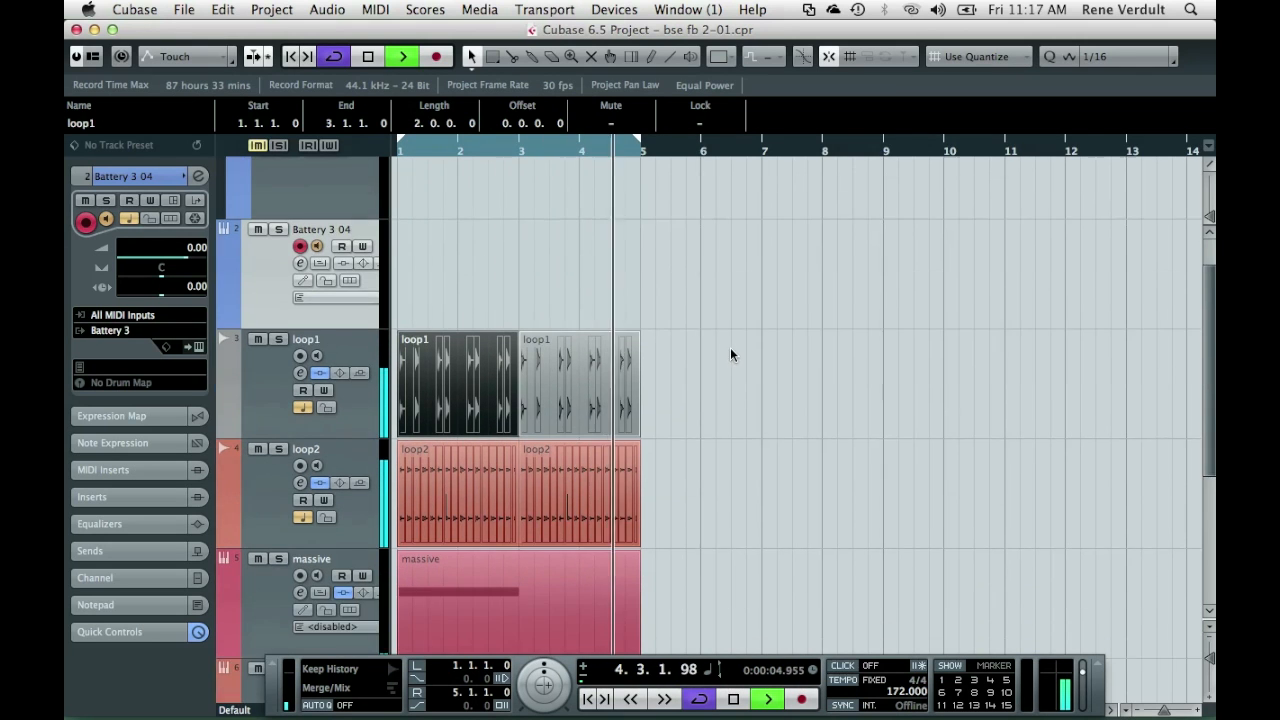
pyautogui.scroll(1, 732, 353)
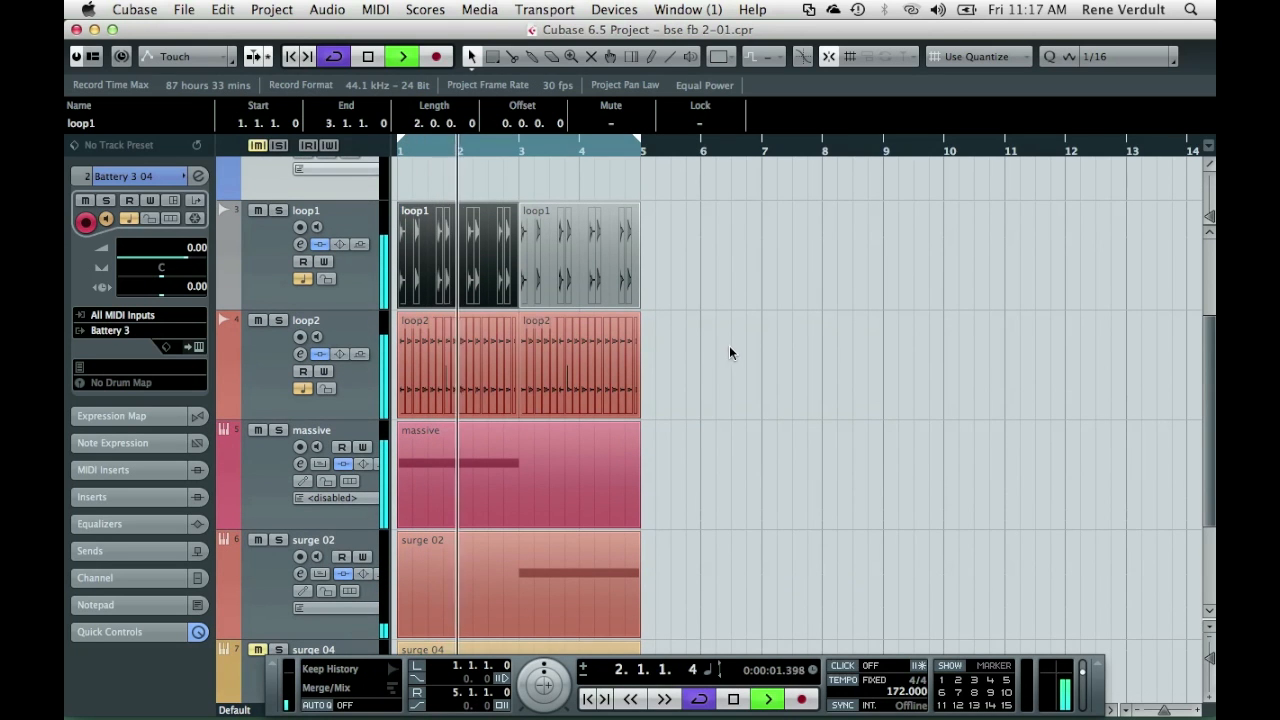
pyautogui.scroll(-5, 345, 425)
pyautogui.scroll(6, 330, 410)
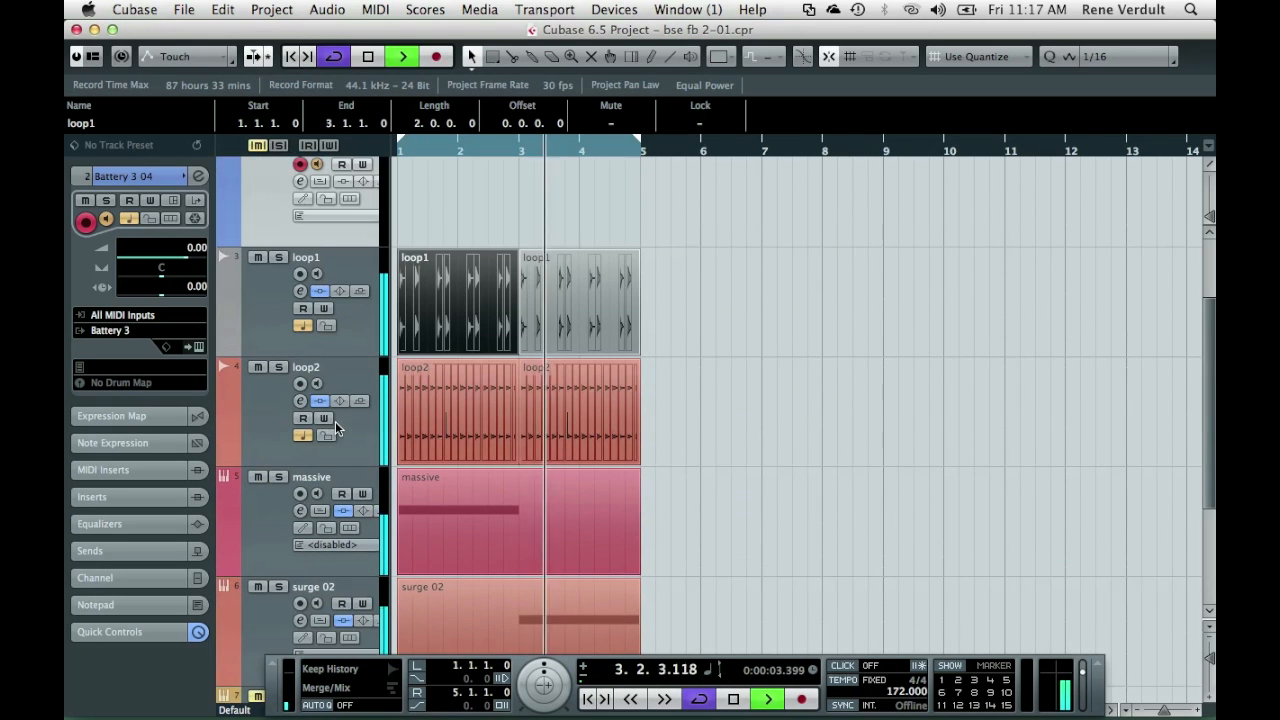
pyautogui.press('space')
# Solo the loop1 track and listen to it on its own.
pyautogui.click(279, 281)
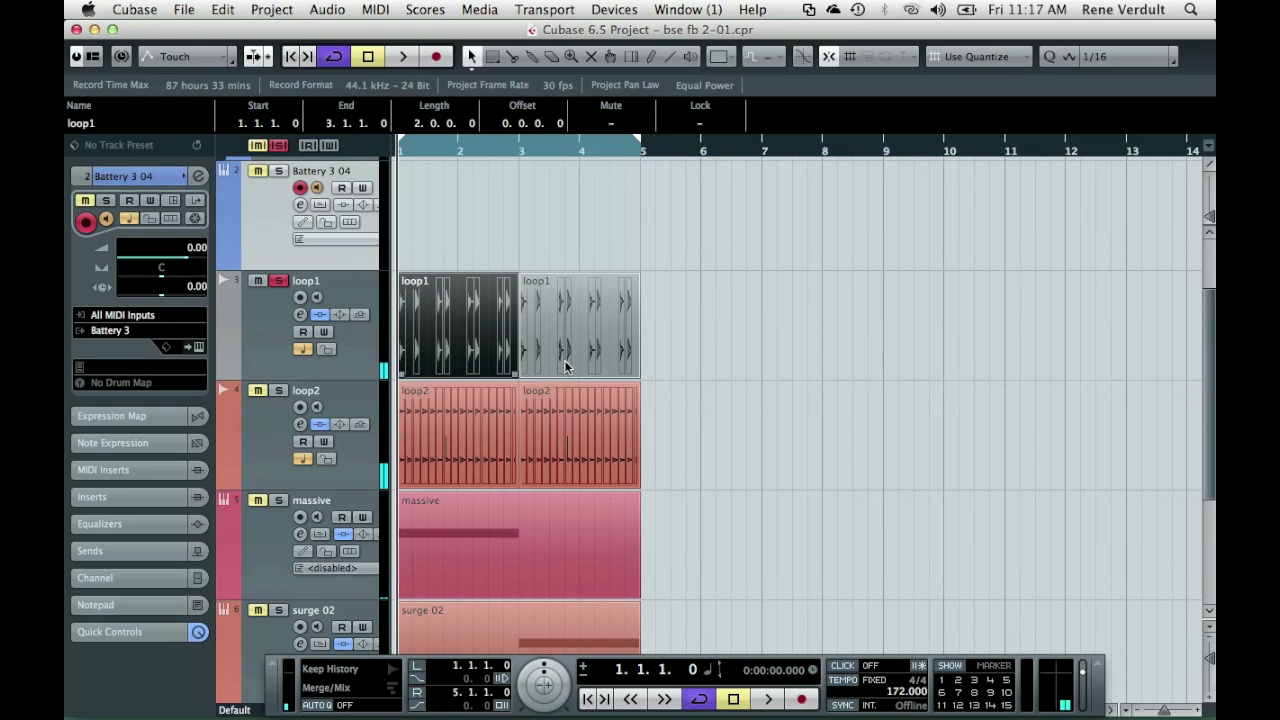
pyautogui.press('space')
pyautogui.press('space')
# Examine the slices of the first loop1 part in the Audio Part Editor during playback, and close the editor.
pyautogui.doubleClick(428, 320)
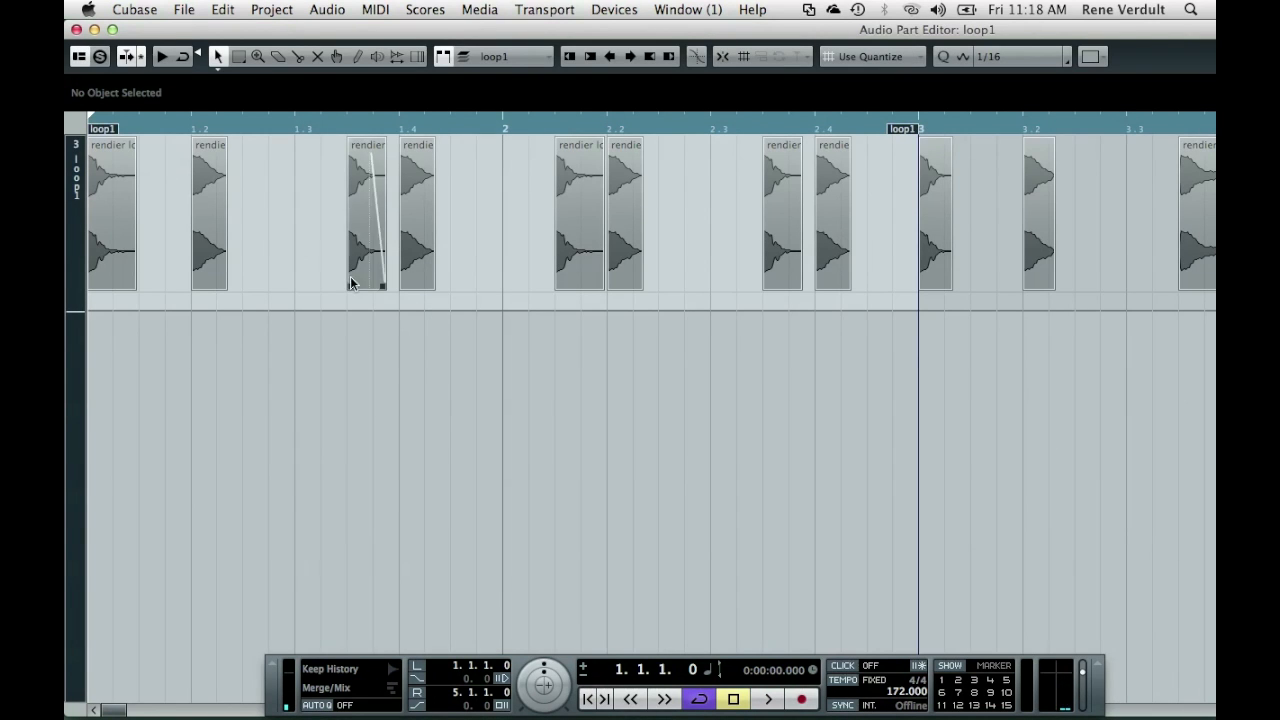
pyautogui.moveTo(137, 125); pyautogui.dragTo(71, 193)
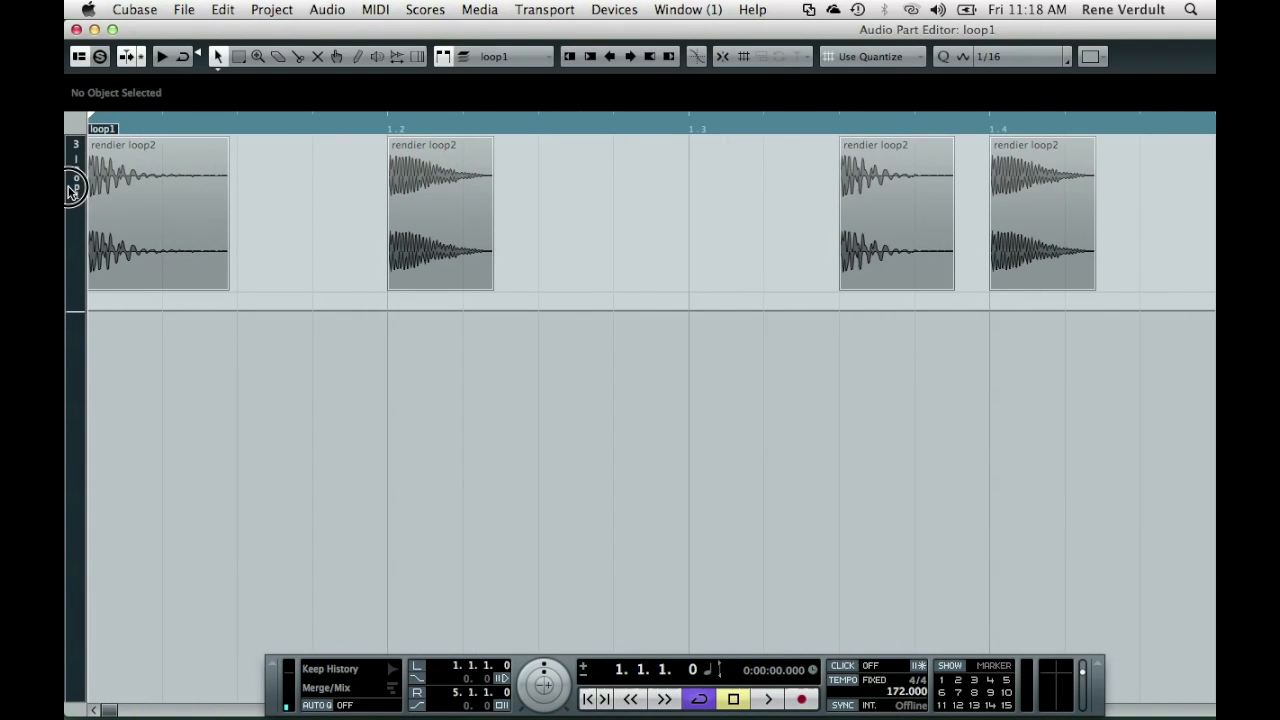
pyautogui.press('space')
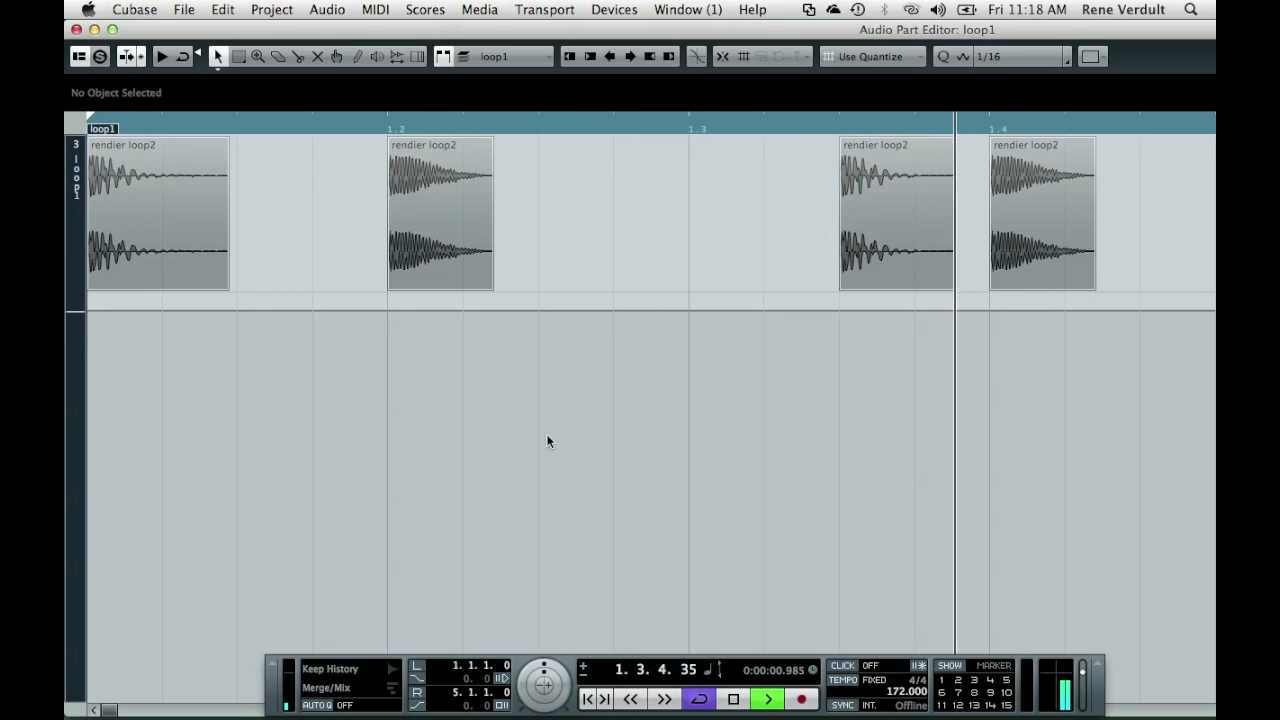
pyautogui.click(76, 30)
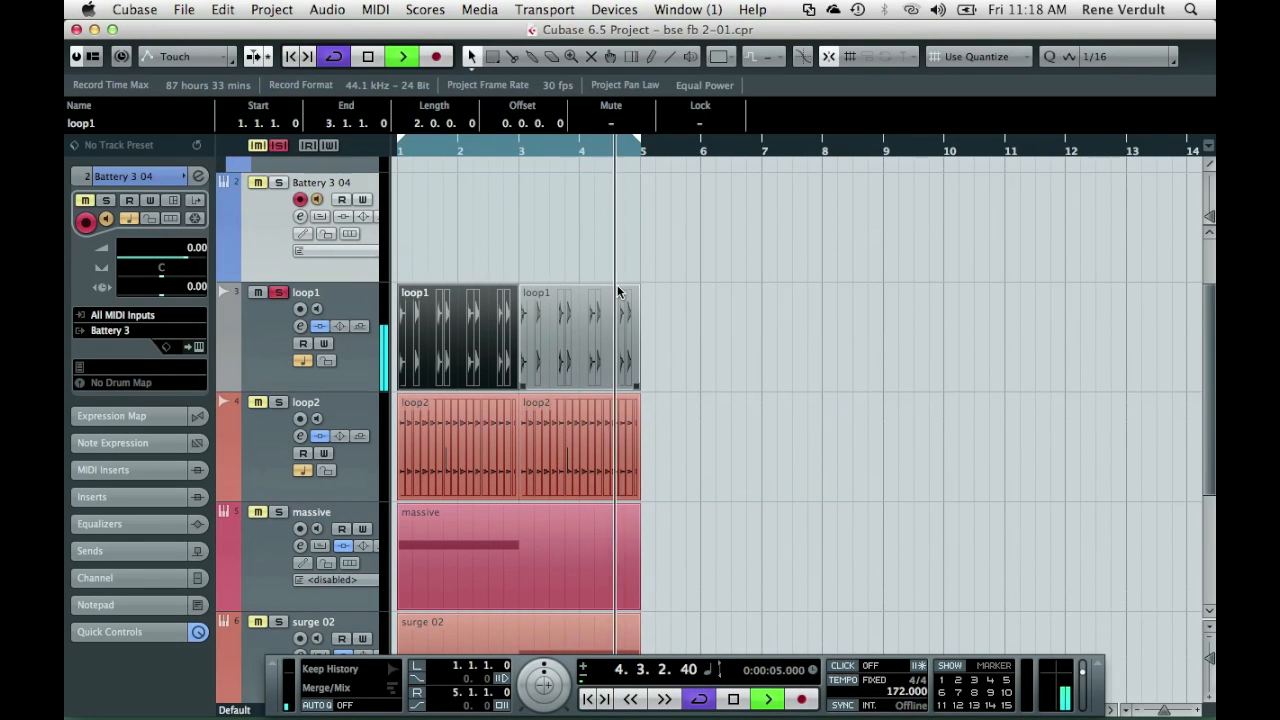
# Open the mixer with the inserts shown for all channels and inspect the PulseTec EQs settings on loop1.
pyautogui.press('F3')
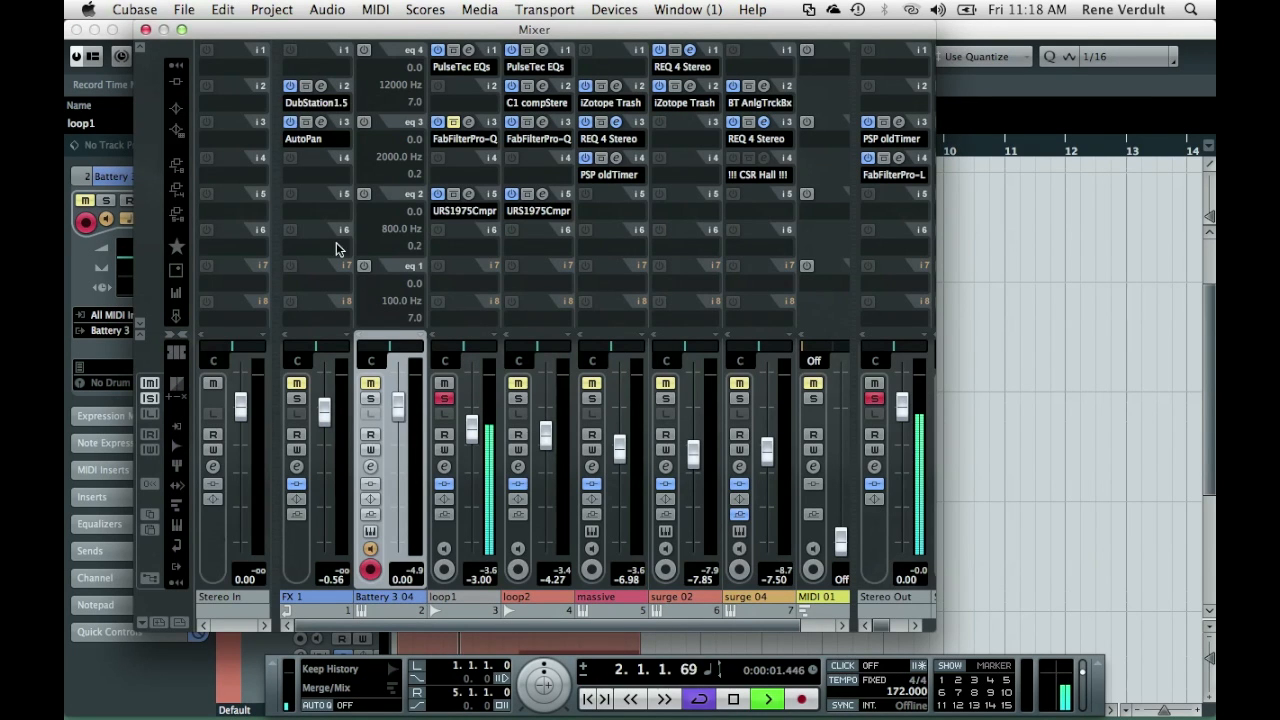
pyautogui.press('space')
pyautogui.click(177, 84)
pyautogui.click(470, 52)
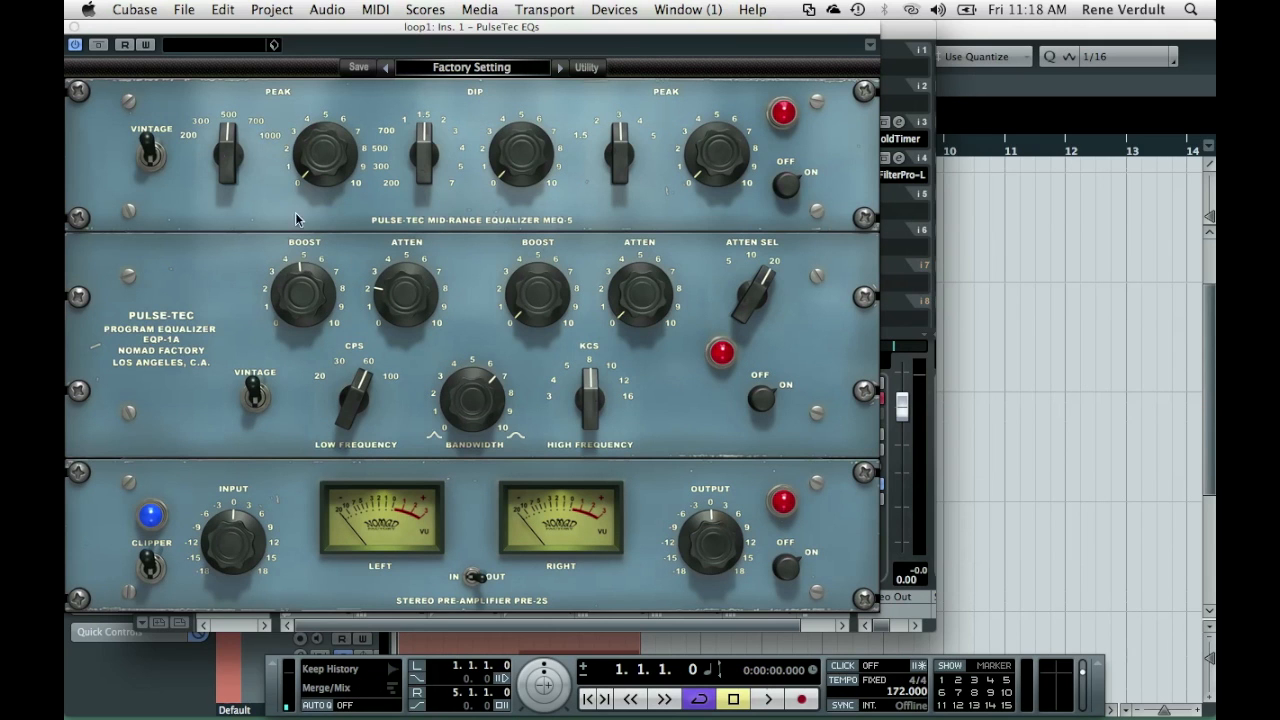
pyautogui.click(76, 27)
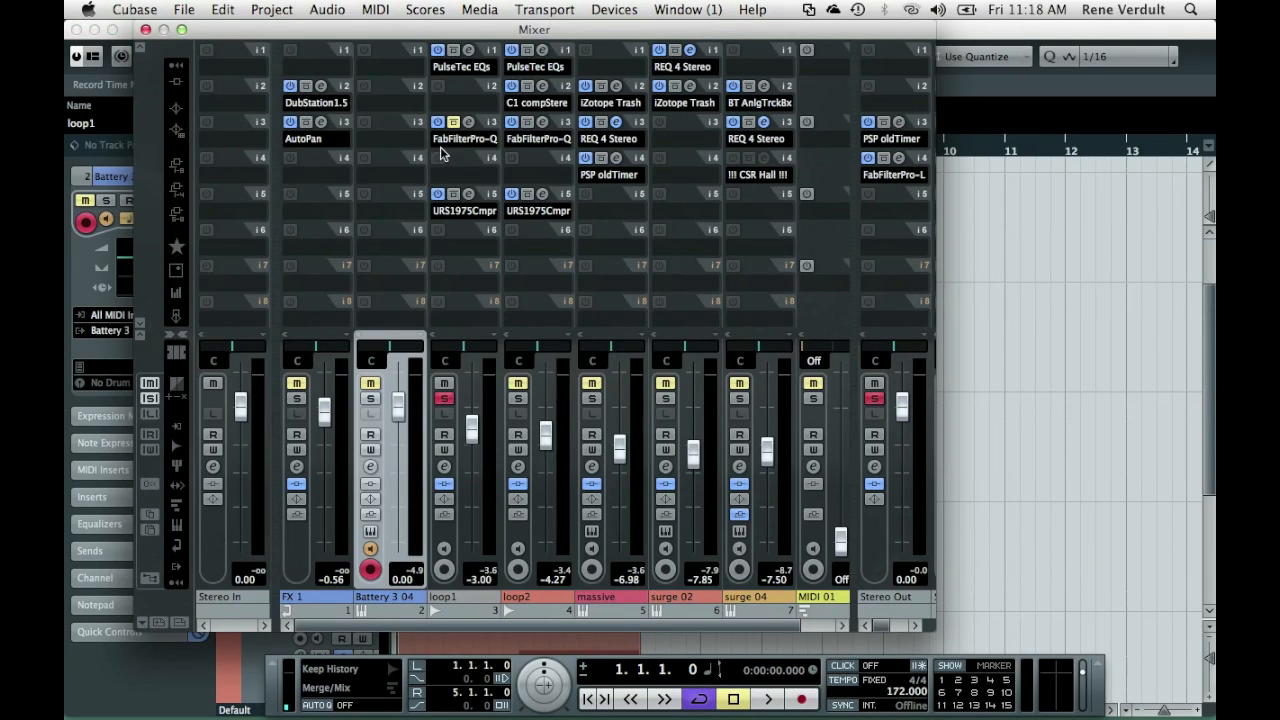
# Inspect the URS 1975 Compressor settings on loop1's fifth insert, and close the mixer.
pyautogui.click(468, 194)
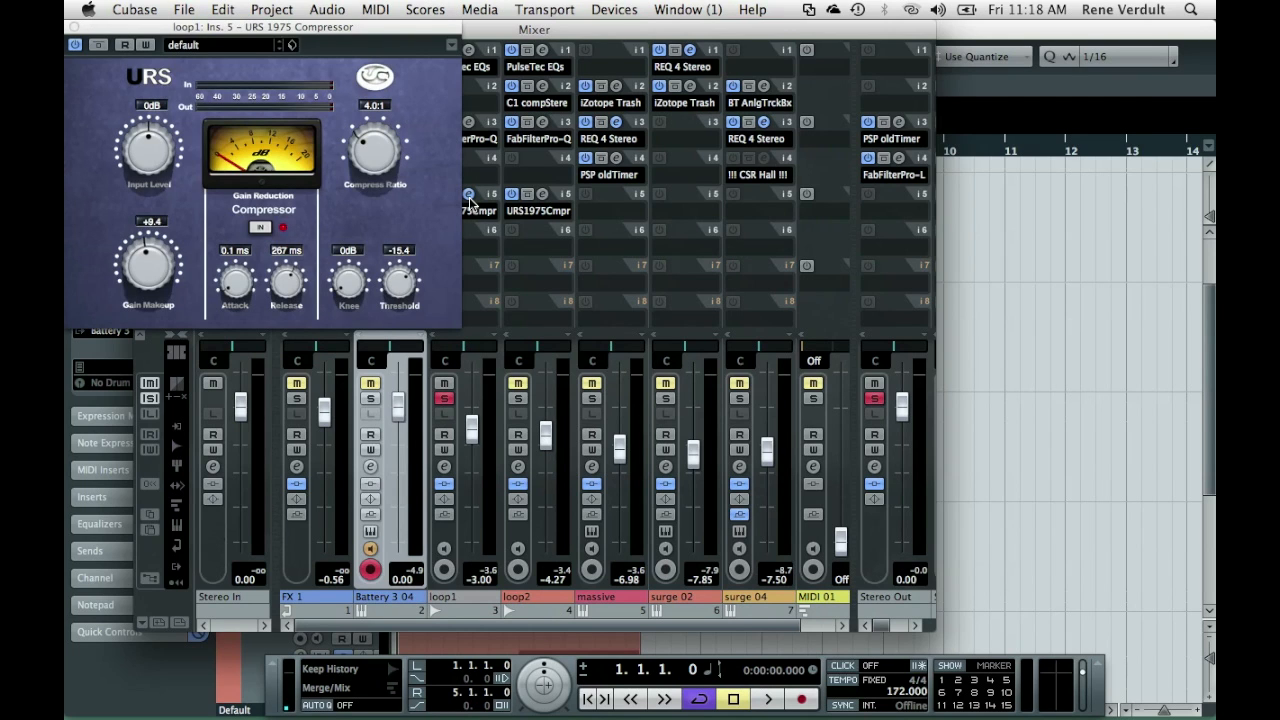
pyautogui.click(76, 27)
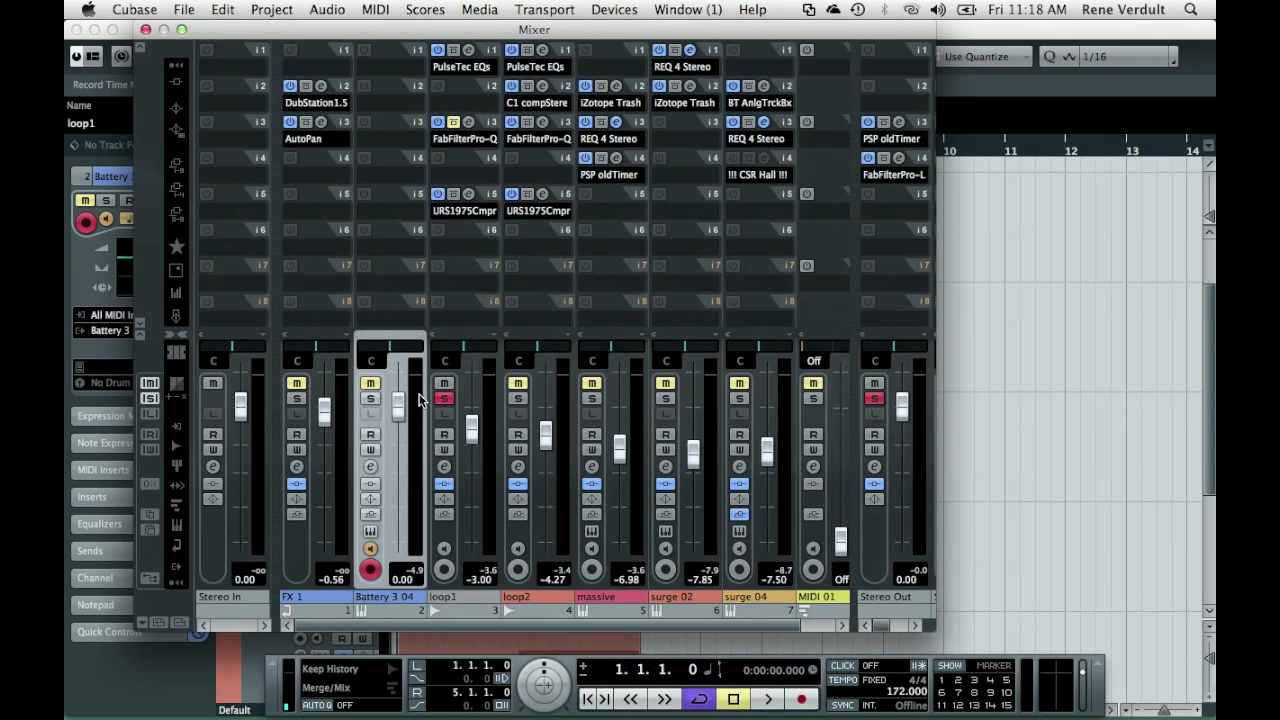
pyautogui.click(145, 29)
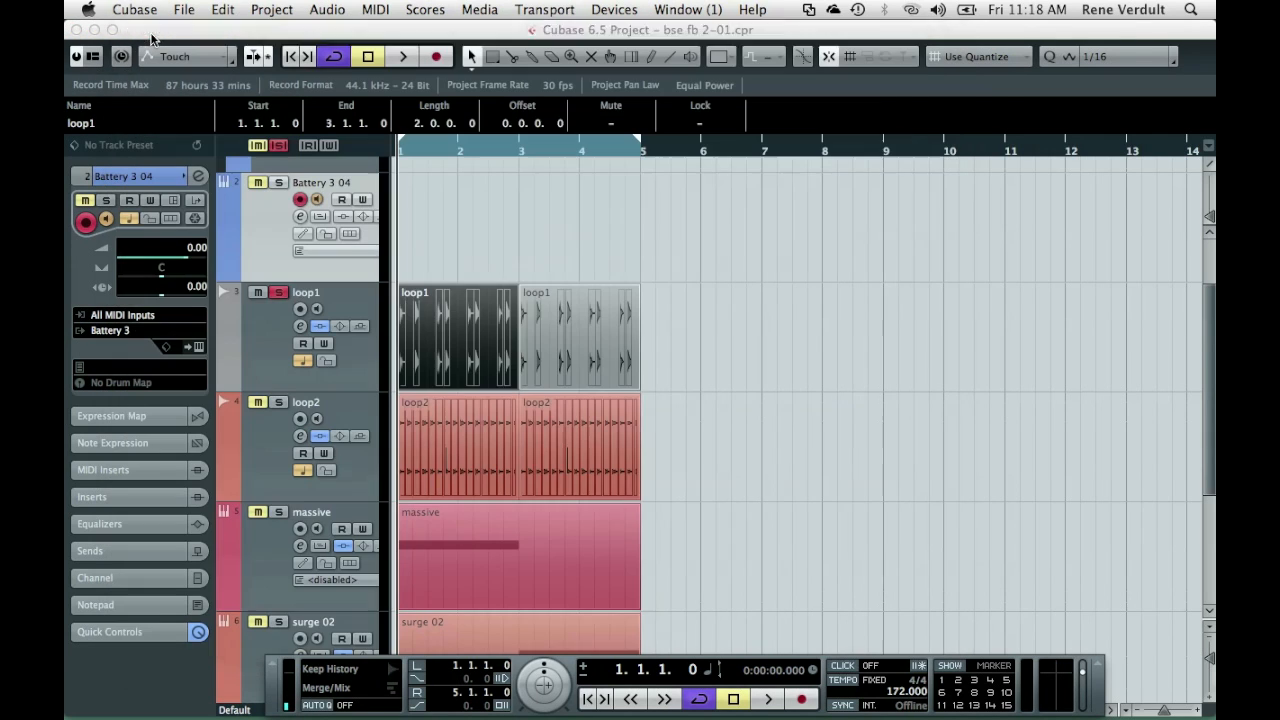
# Switch the solo from loop1 to loop2 and listen to loop2 on its own.
pyautogui.click(280, 293)
pyautogui.click(277, 403)
pyautogui.press('space')
pyautogui.press('space')
# Examine the slices of the first loop2 part in the Audio Part Editor, and close the editor.
pyautogui.click(449, 457)
pyautogui.doubleClick(449, 457)
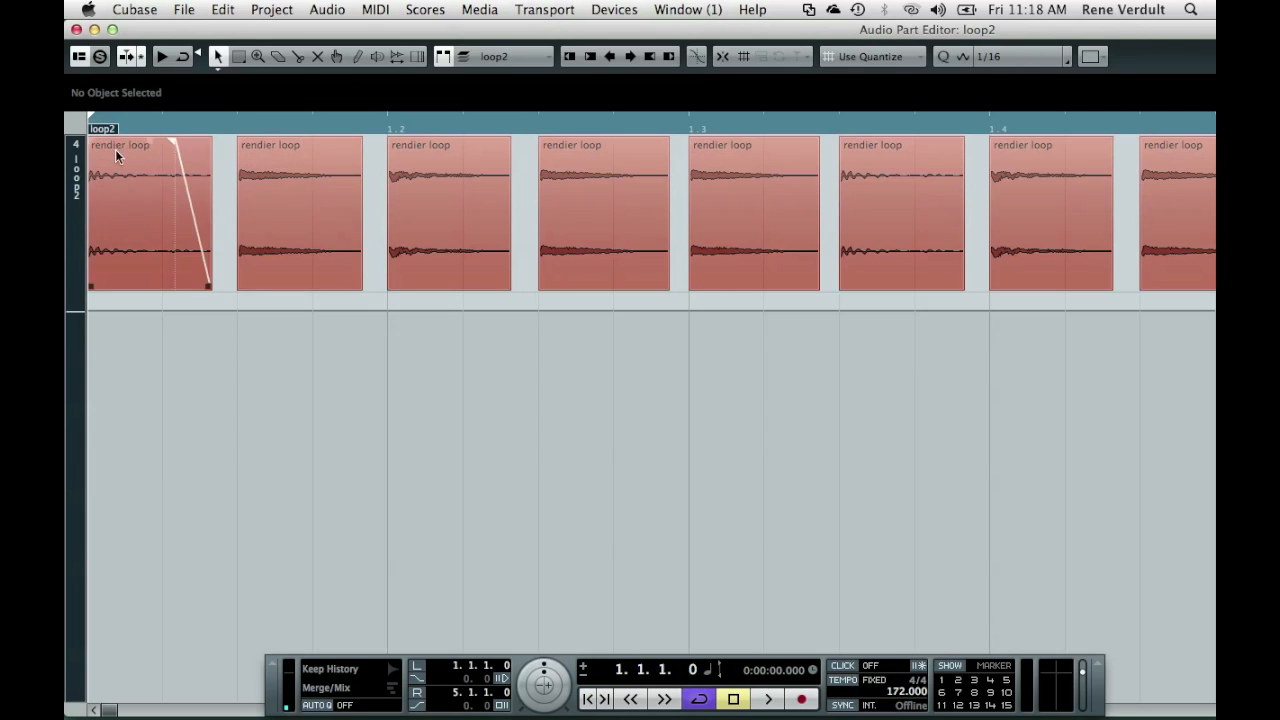
pyautogui.moveTo(100, 126); pyautogui.dragTo(74, 147)
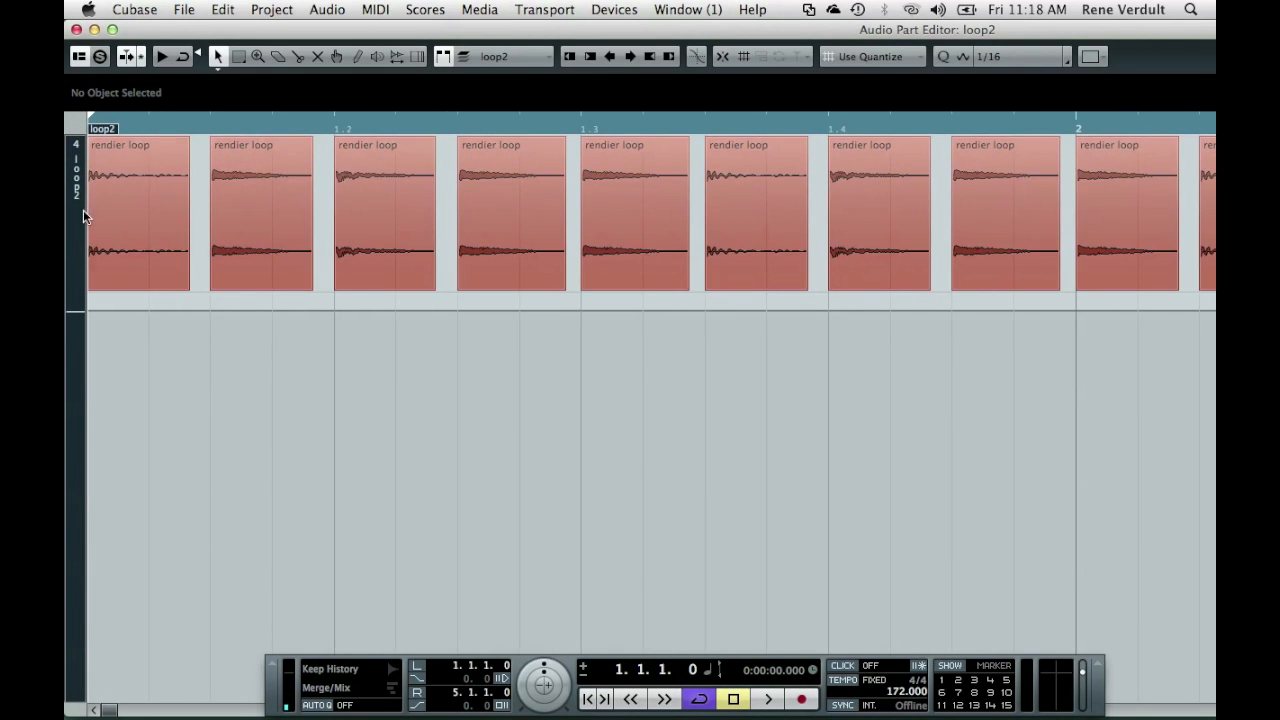
pyautogui.click(76, 29)
# Reopen the mixer and inspect the PulseTec EQs settings on loop2's first insert.
pyautogui.press('F3')
pyautogui.press('F3')
pyautogui.press('F3')
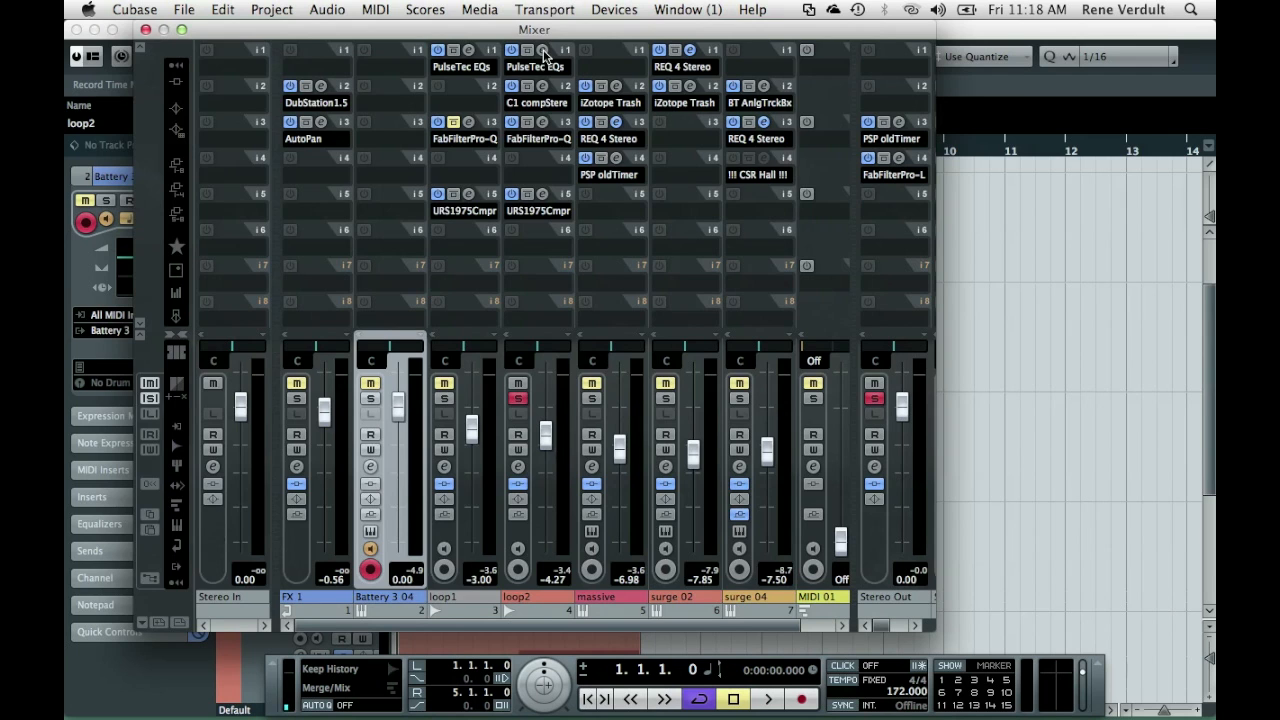
pyautogui.click(542, 50)
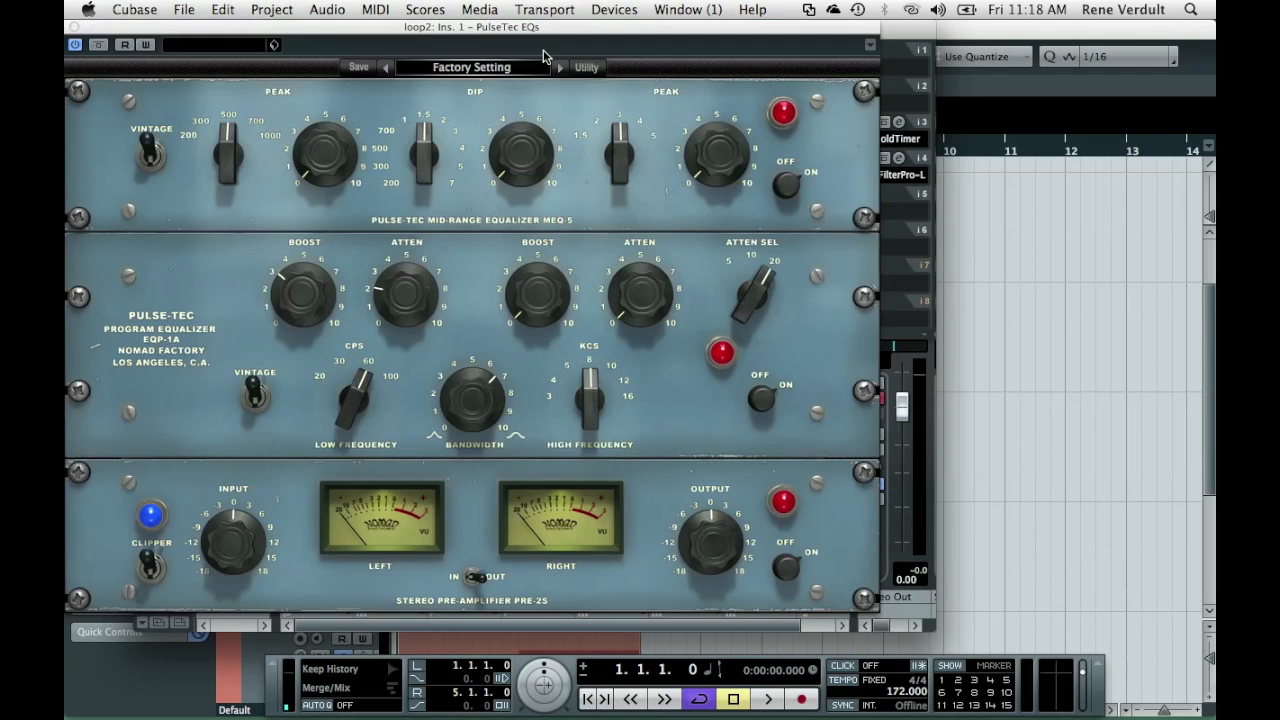
pyautogui.click(75, 28)
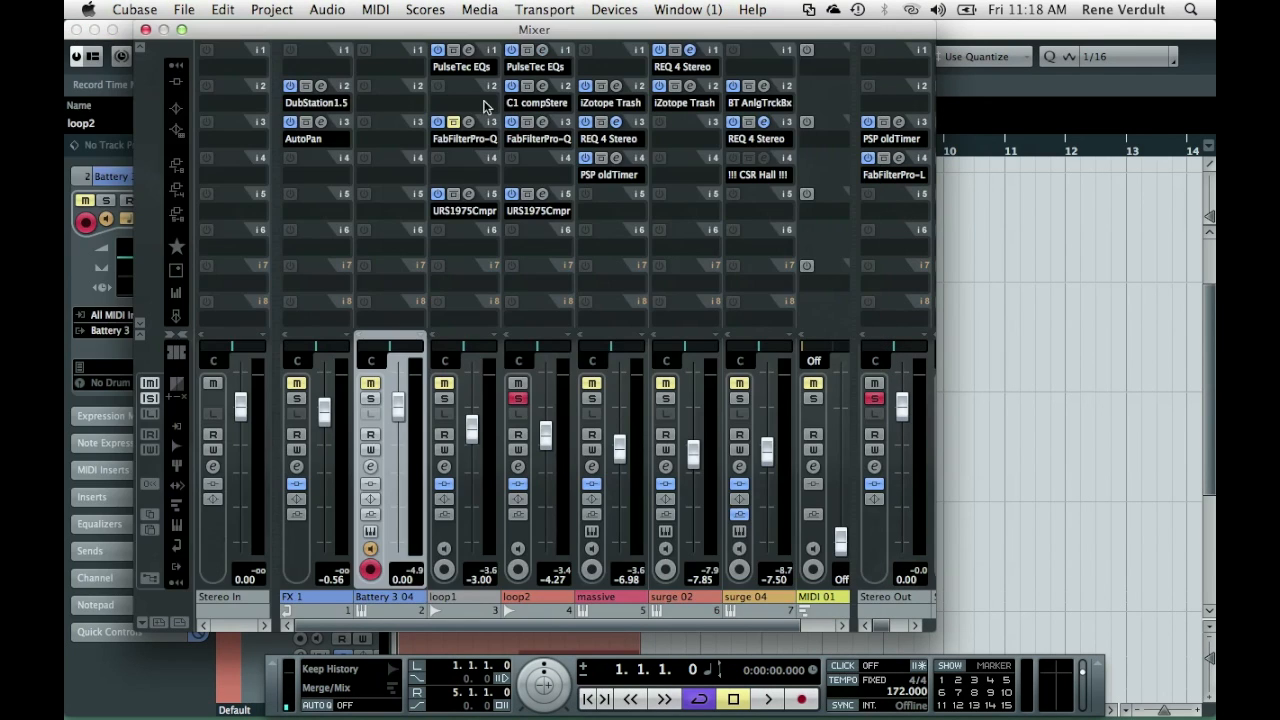
# Compare loop2 with and without its C1 comp Stereo insert by bypassing the compressor during playback.
pyautogui.click(543, 88)
pyautogui.press('space')
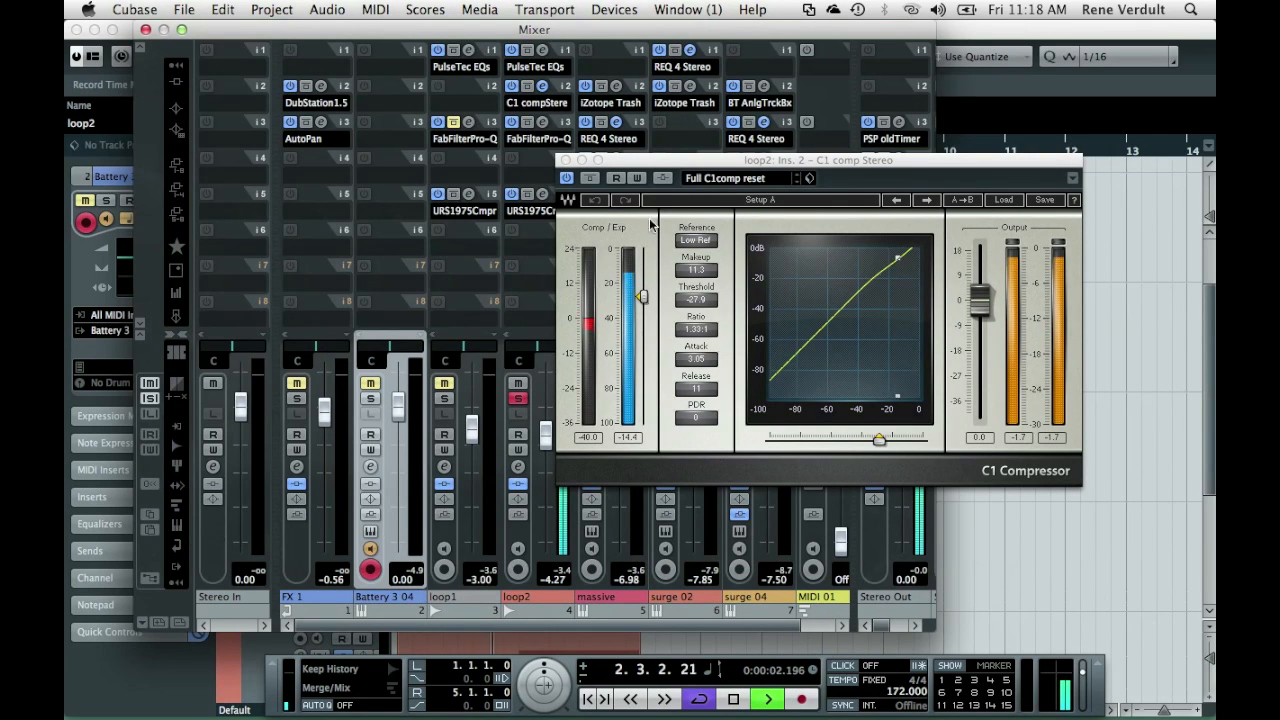
pyautogui.click(591, 178)
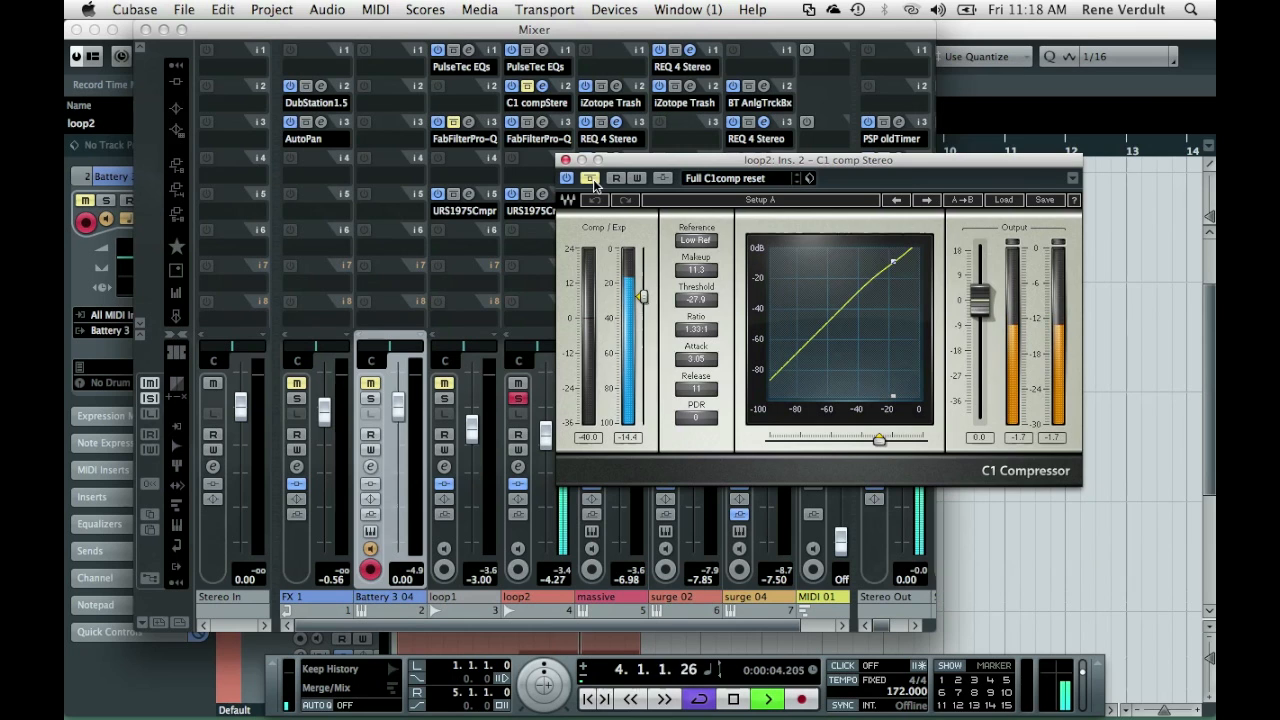
pyautogui.click(565, 160)
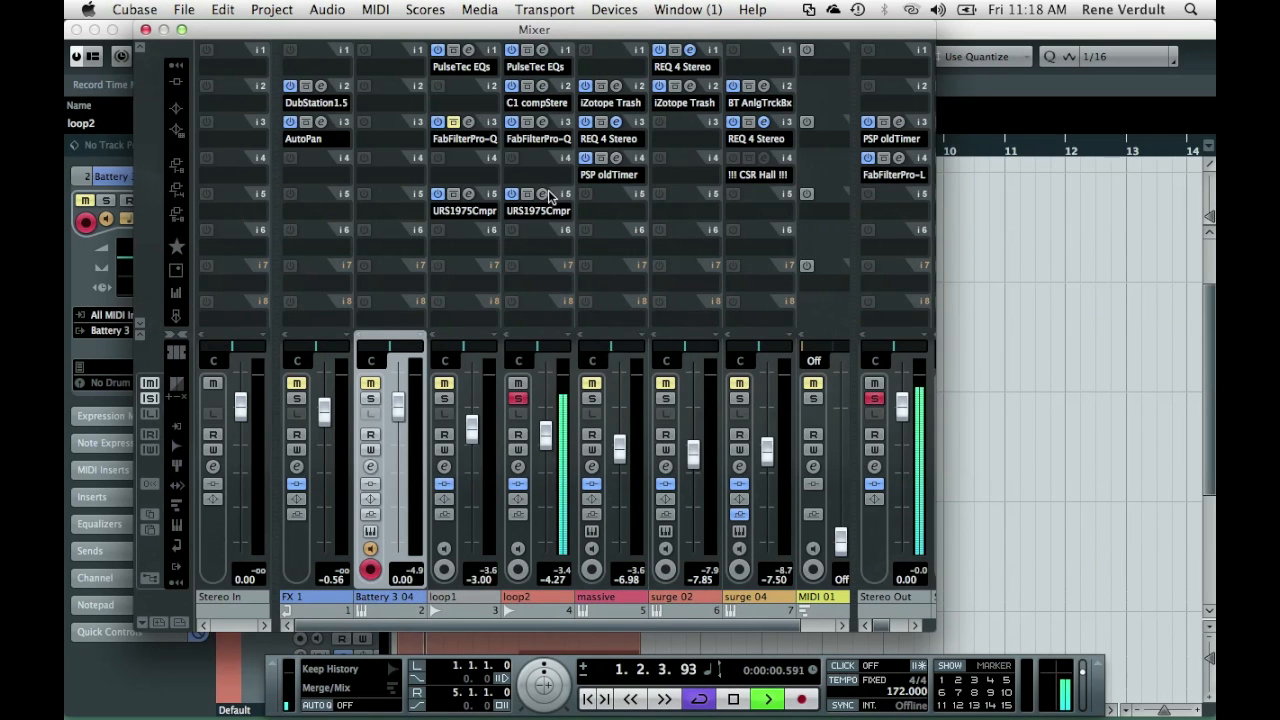
# Inspect loop2's URS 1975 Compressor and compare the playback with all loop2 inserts bypassed.
pyautogui.click(543, 195)
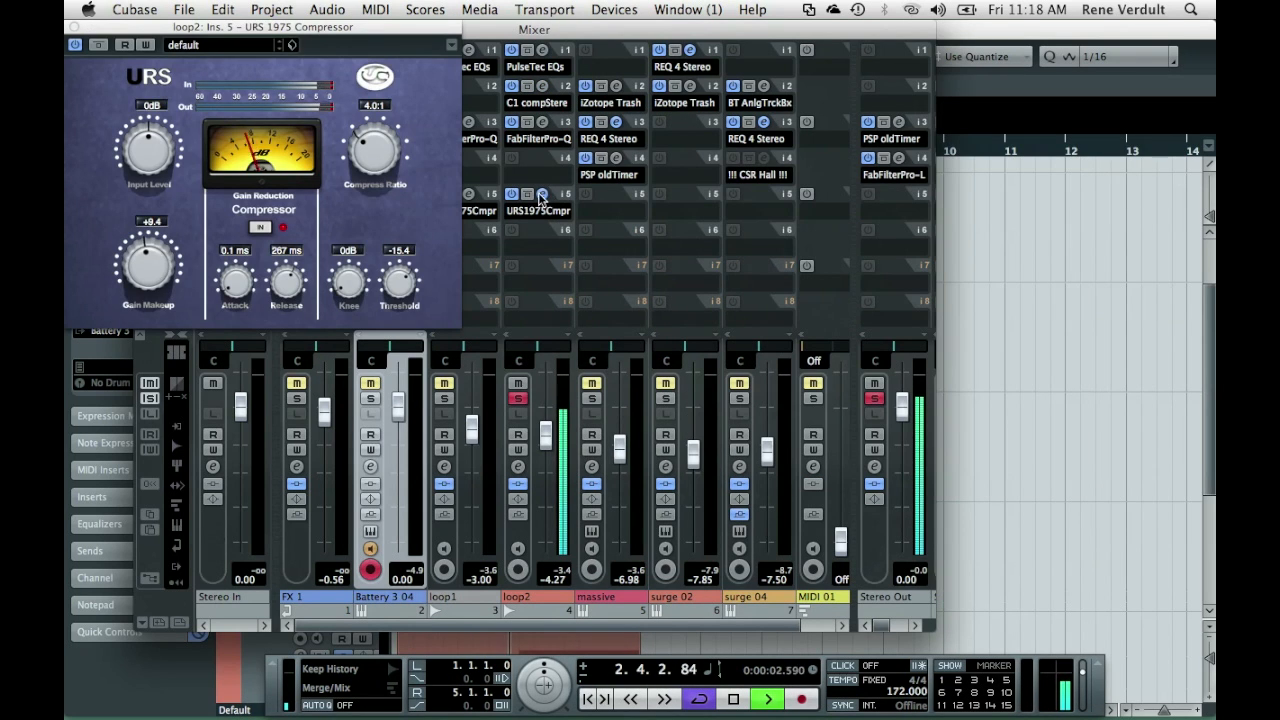
pyautogui.click(73, 27)
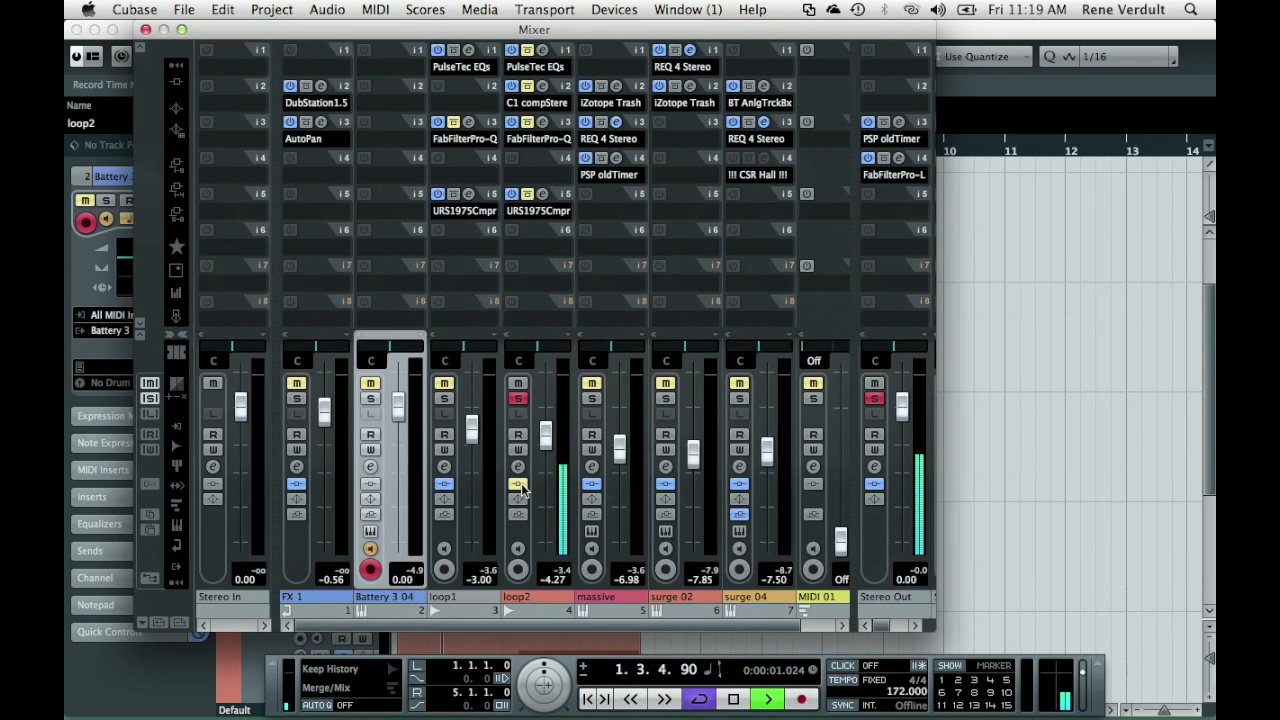
pyautogui.press('space')
# Turn off the solo on loop2 and close the mixer to return to the arrangement.
pyautogui.click(519, 399)
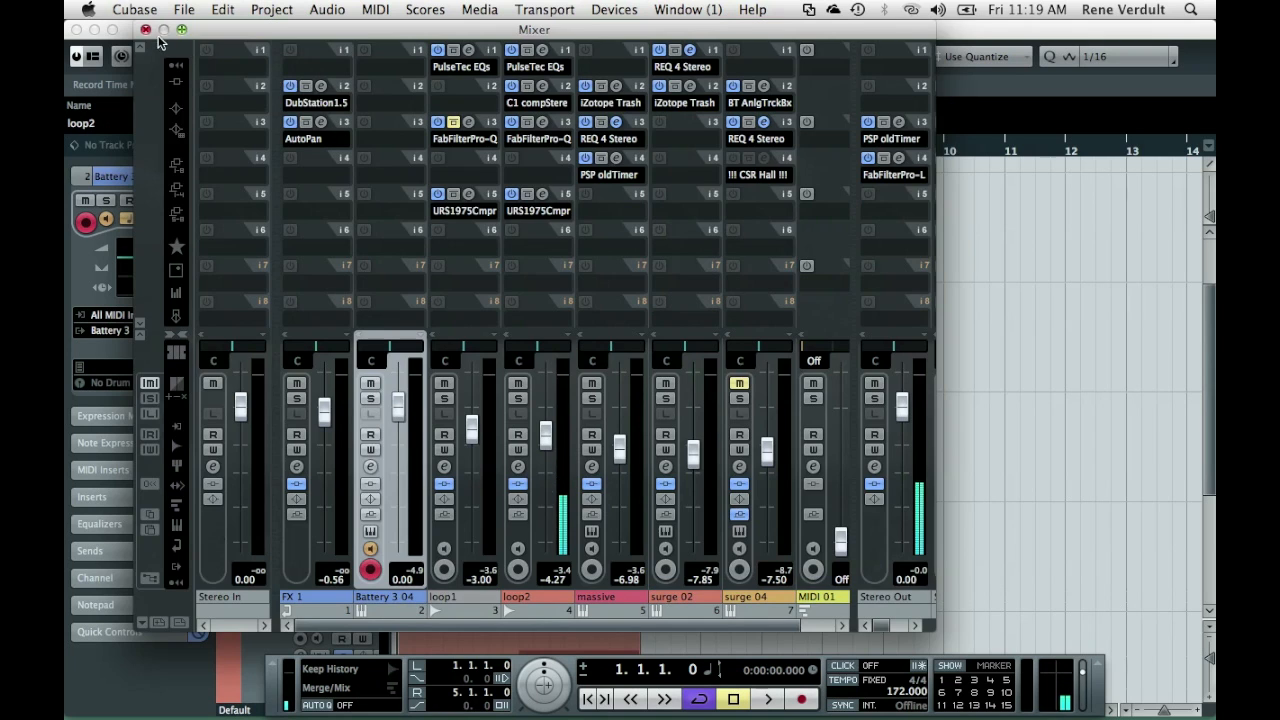
pyautogui.click(146, 30)
pyautogui.scroll(-2, 451, 420)
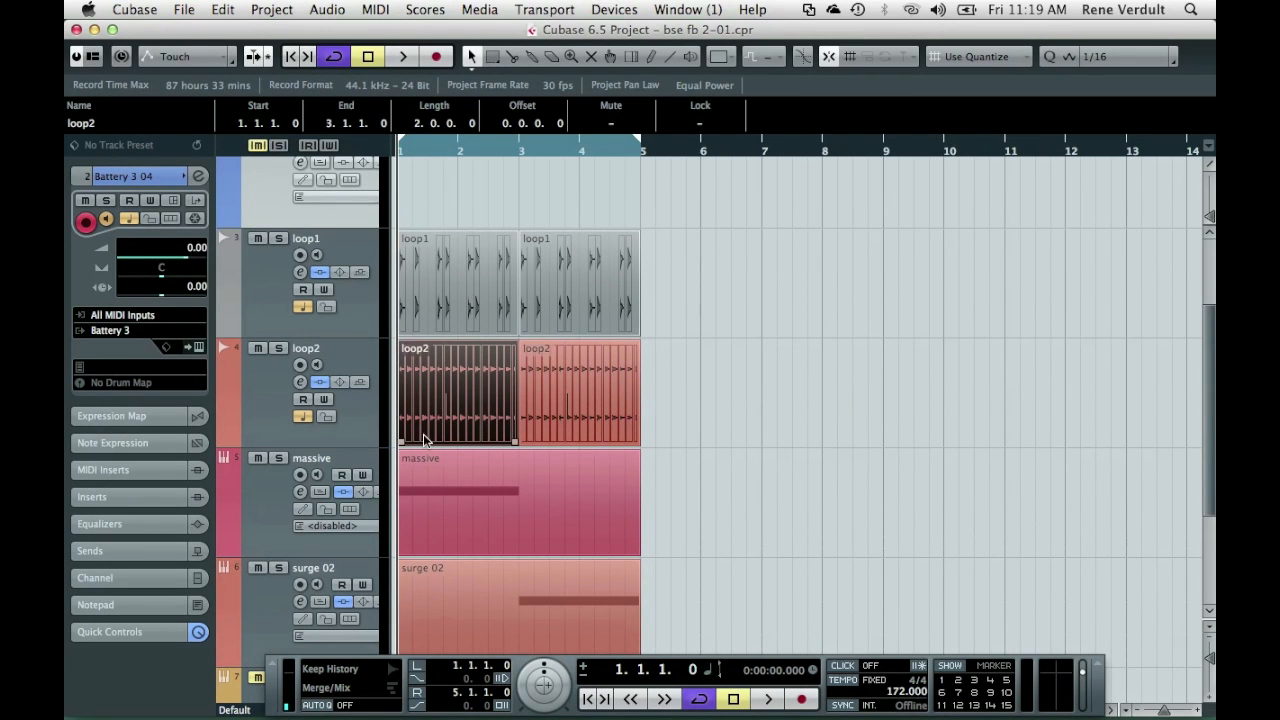
# Close the project, saving its changes, and open bse fb 2-06.cpr, dismissing the missing plug-in warnings.
pyautogui.click(184, 9)
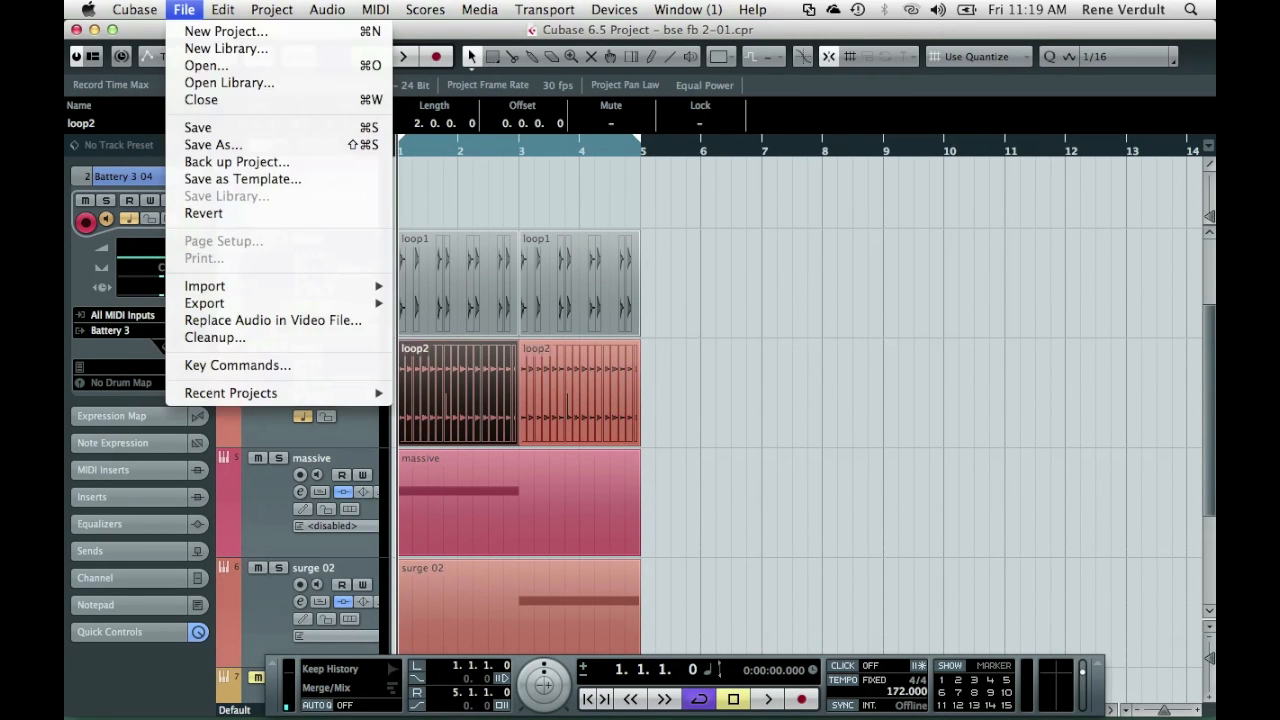
pyautogui.click(180, 97)
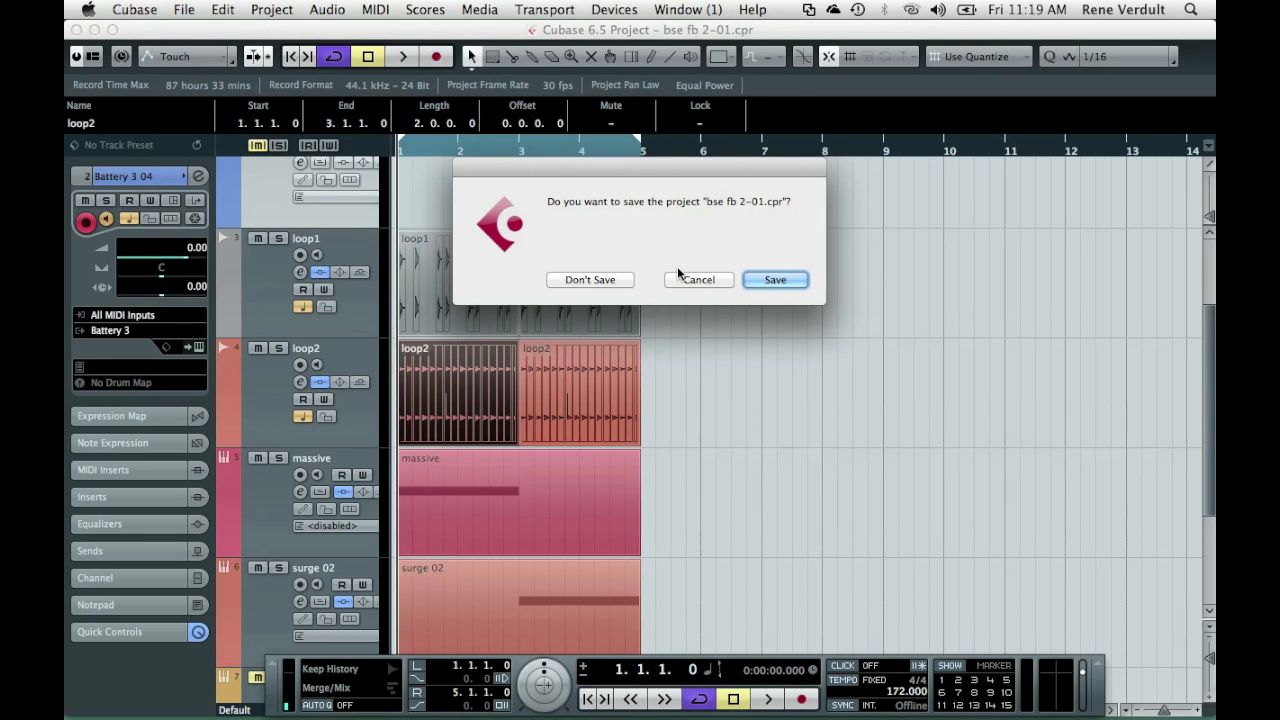
pyautogui.click(775, 280)
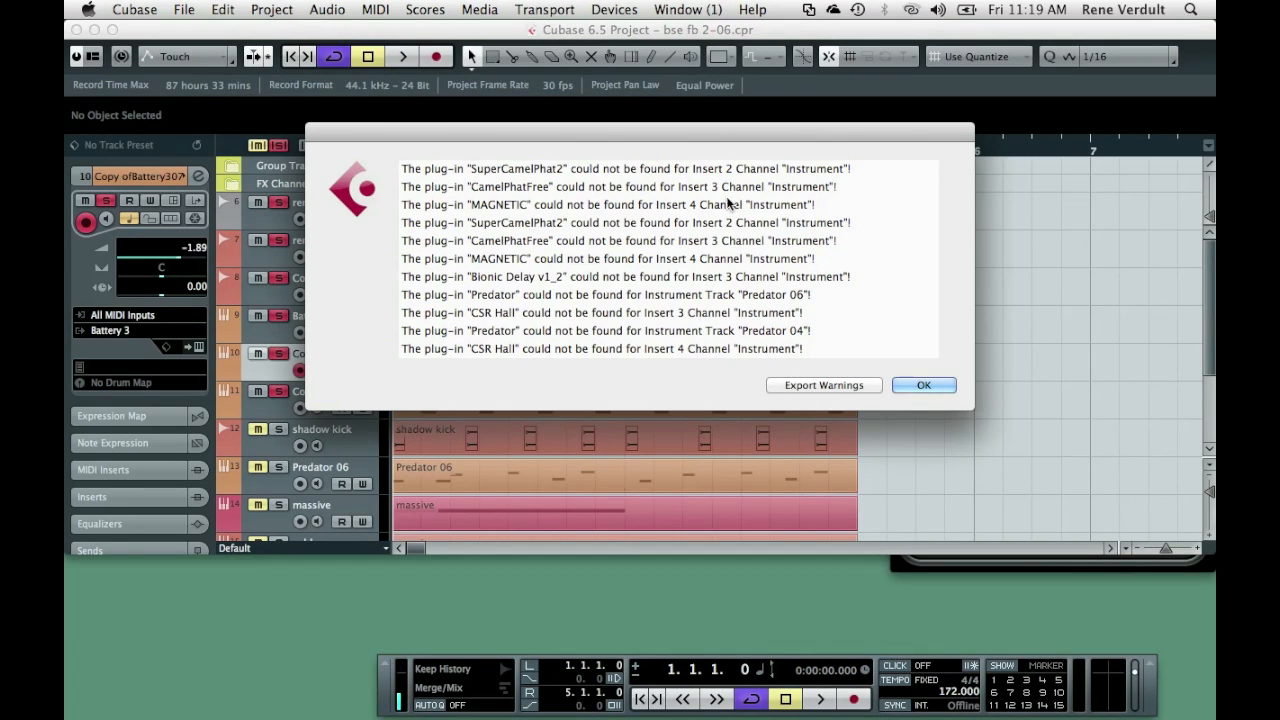
pyautogui.click(930, 384)
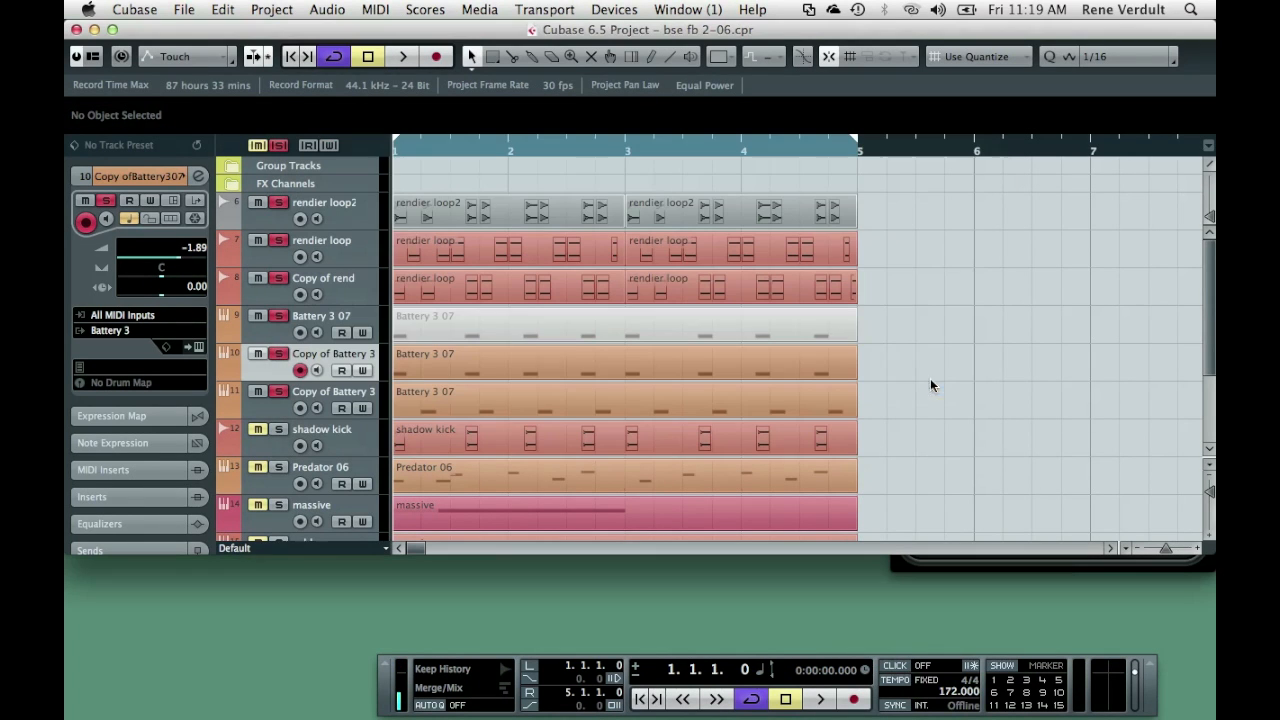
# Enlarge the project window, turn off all track solos, and play the arrangement.
pyautogui.click(113, 30)
pyautogui.click(729, 411)
pyautogui.press('space')
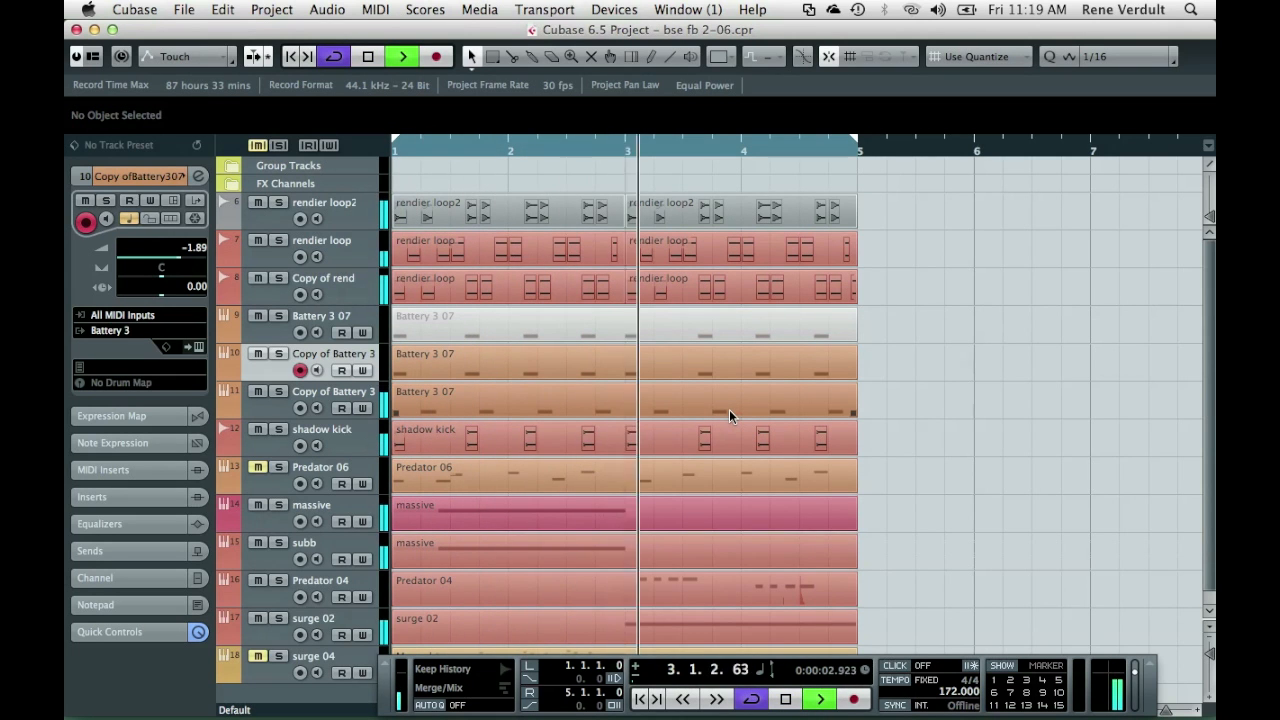
pyautogui.click(906, 405)
pyautogui.press('space')
# Open the mixer, hide its input and output routing section, and widen the window to show more channels.
pyautogui.click(320, 357)
pyautogui.press('F3')
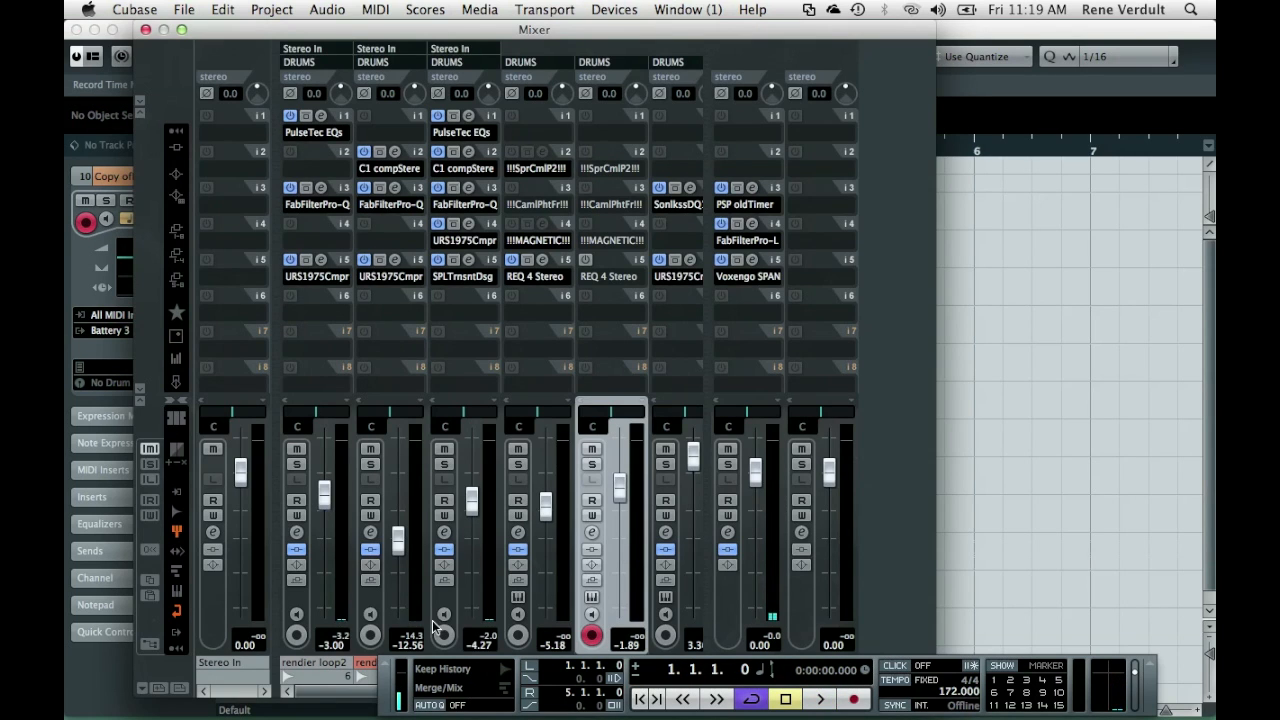
pyautogui.click(140, 104)
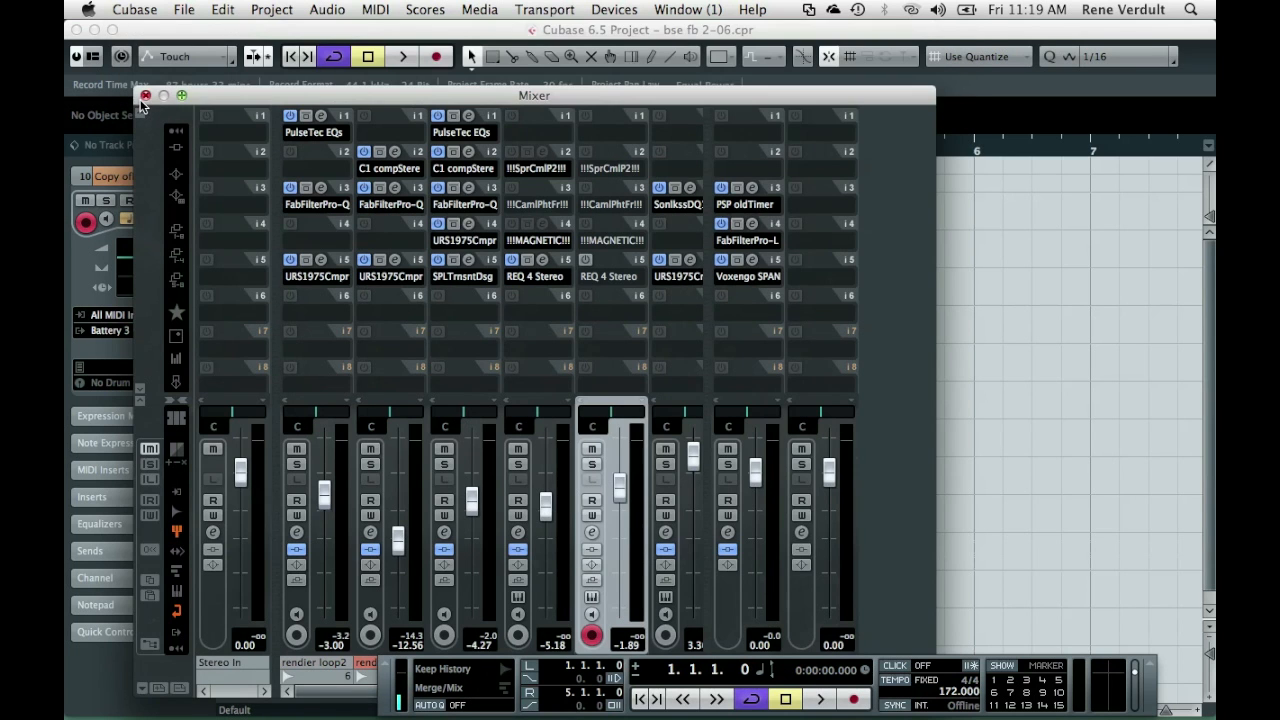
pyautogui.moveTo(204, 97); pyautogui.dragTo(198, 31)
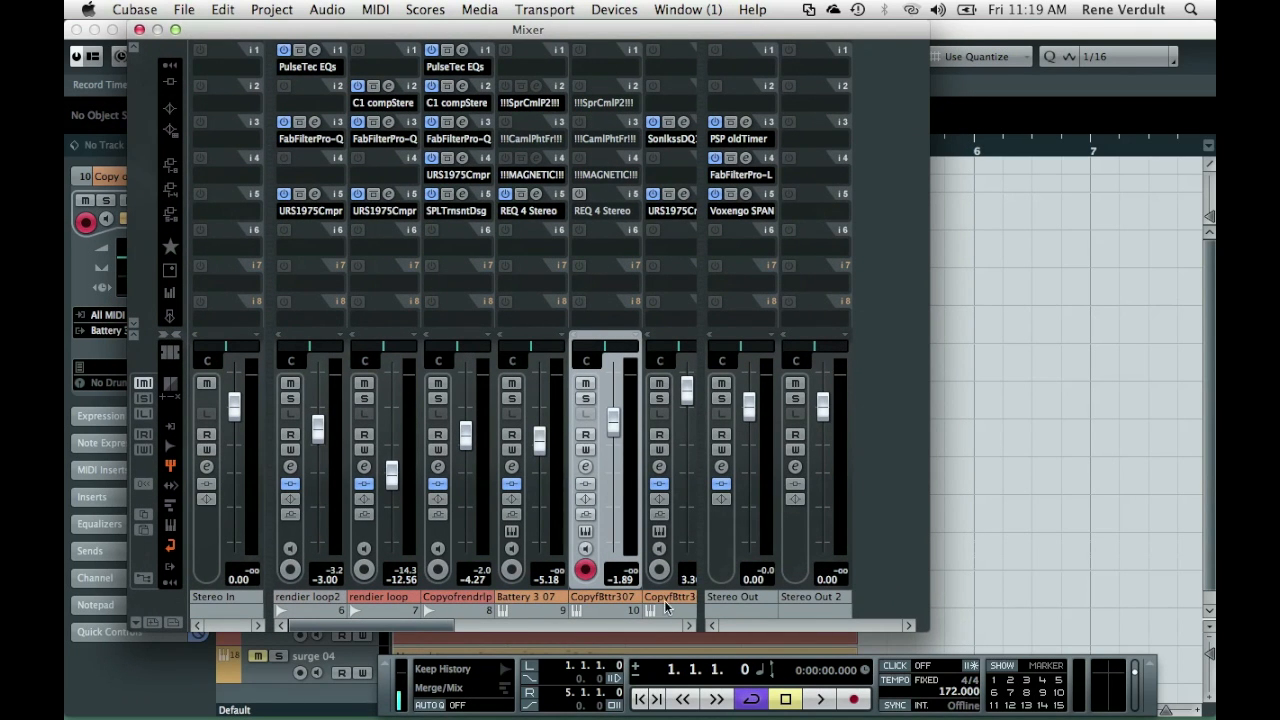
pyautogui.moveTo(929, 614); pyautogui.dragTo(1199, 615)
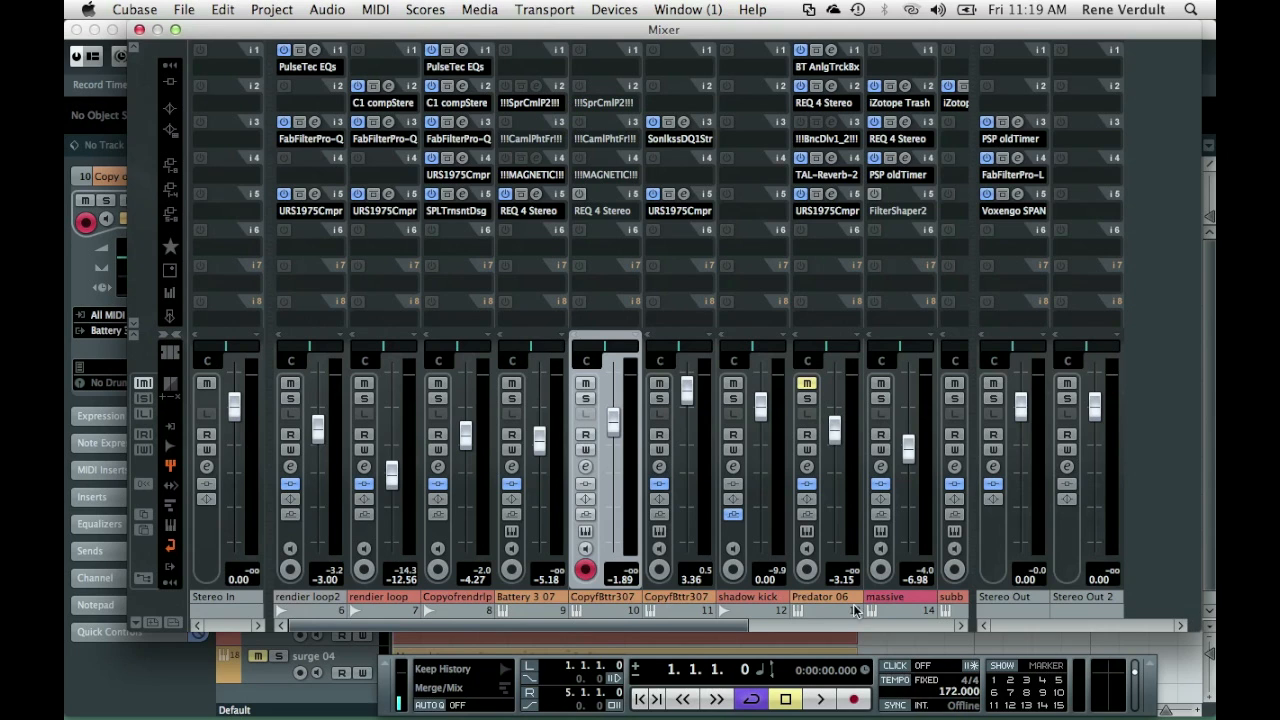
# Audition rendier loop soloed in the mixer, turn its solo off, and close the mixer.
pyautogui.click(364, 398)
pyautogui.press('space')
pyautogui.press('space')
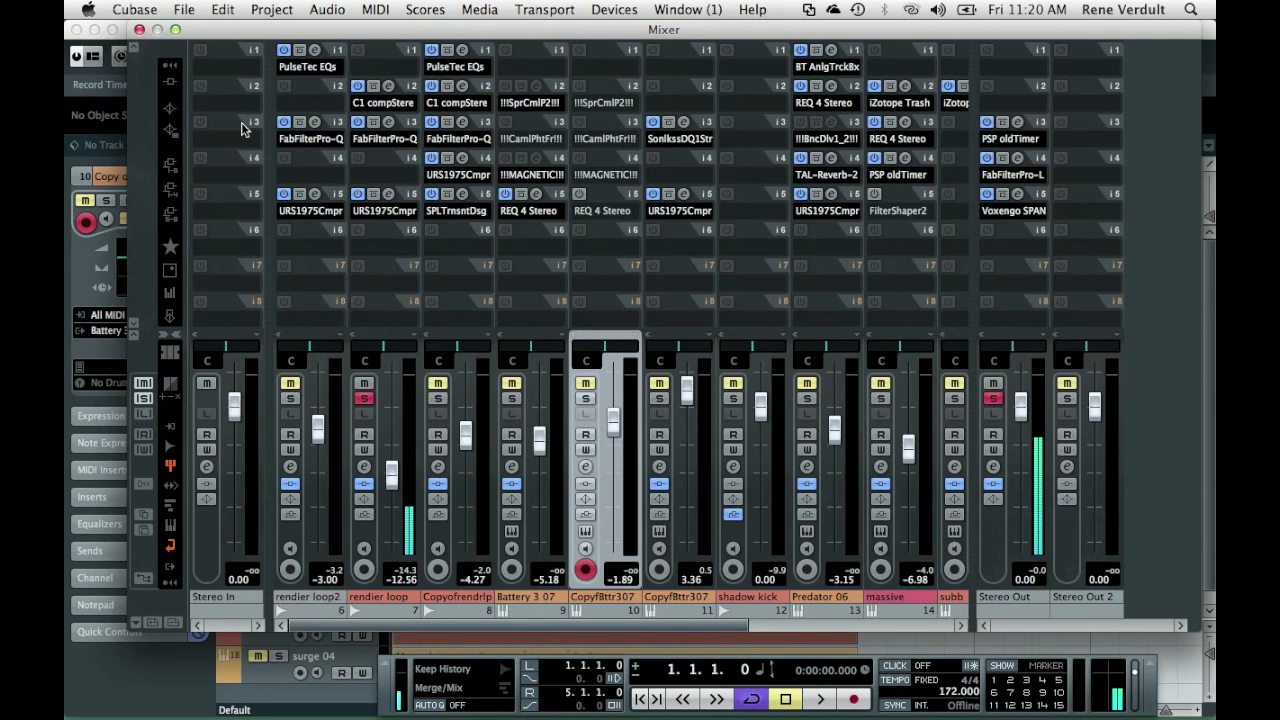
pyautogui.click(364, 398)
pyautogui.click(139, 29)
# Select the rendier loop track in the arrangement and play it soloed.
pyautogui.click(300, 250)
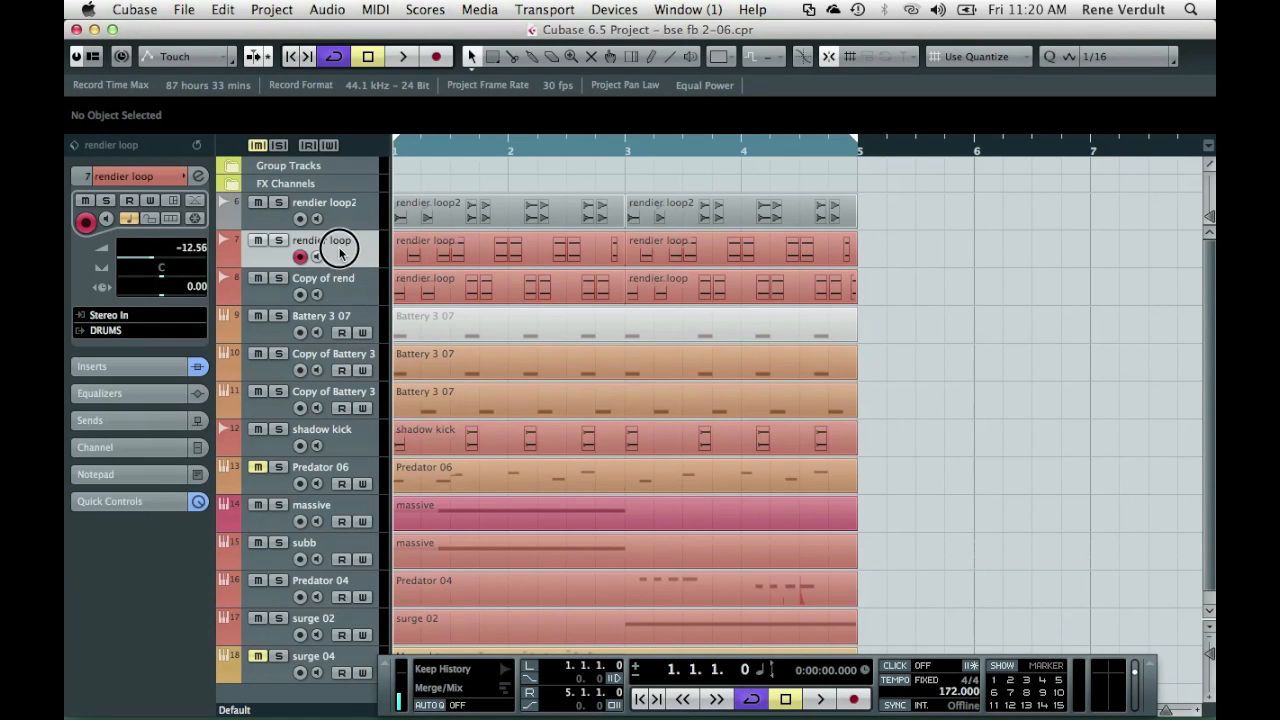
pyautogui.click(279, 240)
pyautogui.press('space')
pyautogui.press('space')
# Solo rendier loop2 instead of rendier loop and play it on its own.
pyautogui.click(279, 205)
pyautogui.click(280, 241)
pyautogui.press('space')
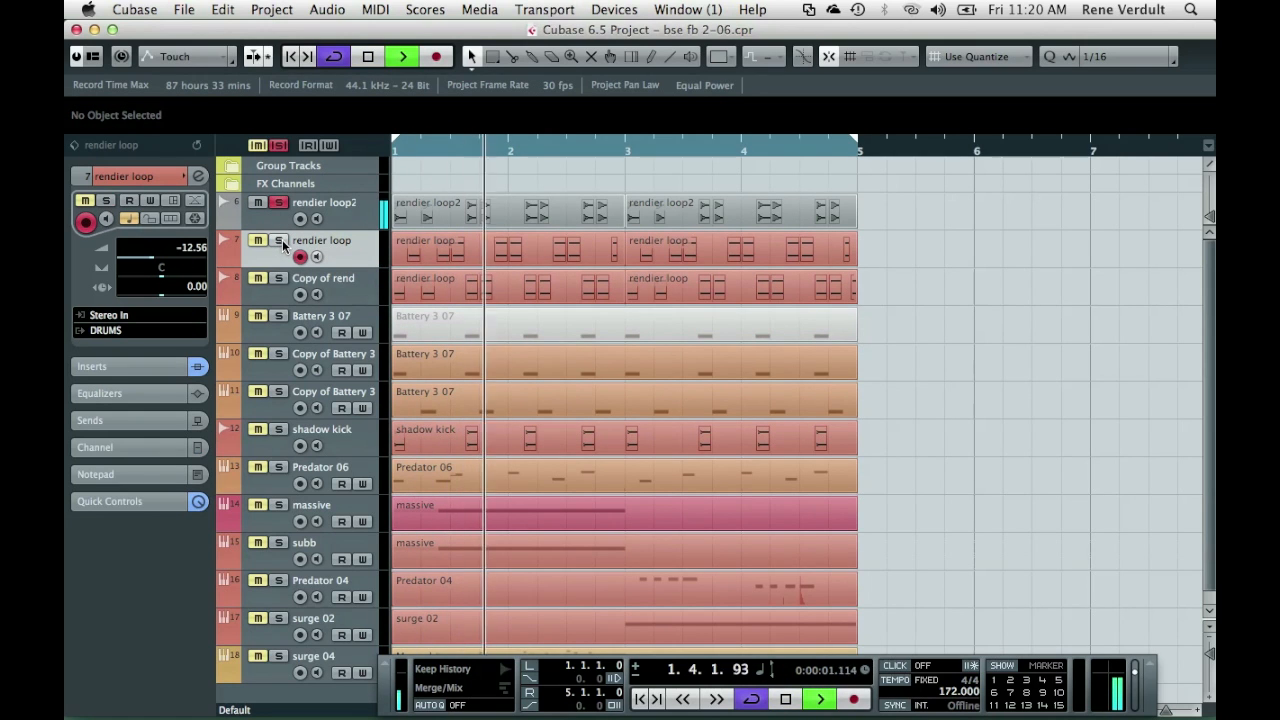
pyautogui.press('space')
# Add rendier loop to the solo and play both rendier loops together.
pyautogui.click(279, 240)
pyautogui.press('space')
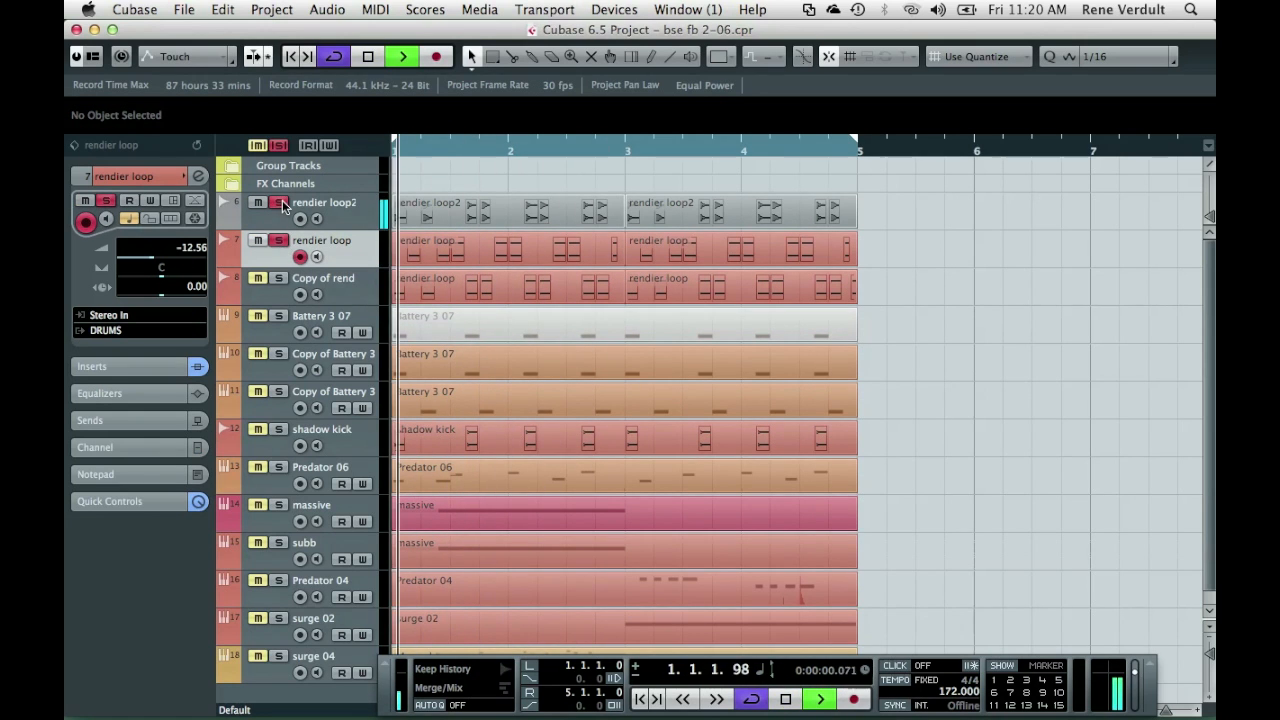
pyautogui.press('space')
# Play only the copied rendier loop on track 8 soloed, select its track, and turn its solo off.
pyautogui.keyDown('super'); pyautogui.click(280, 278); pyautogui.keyUp('super')
pyautogui.press('space')
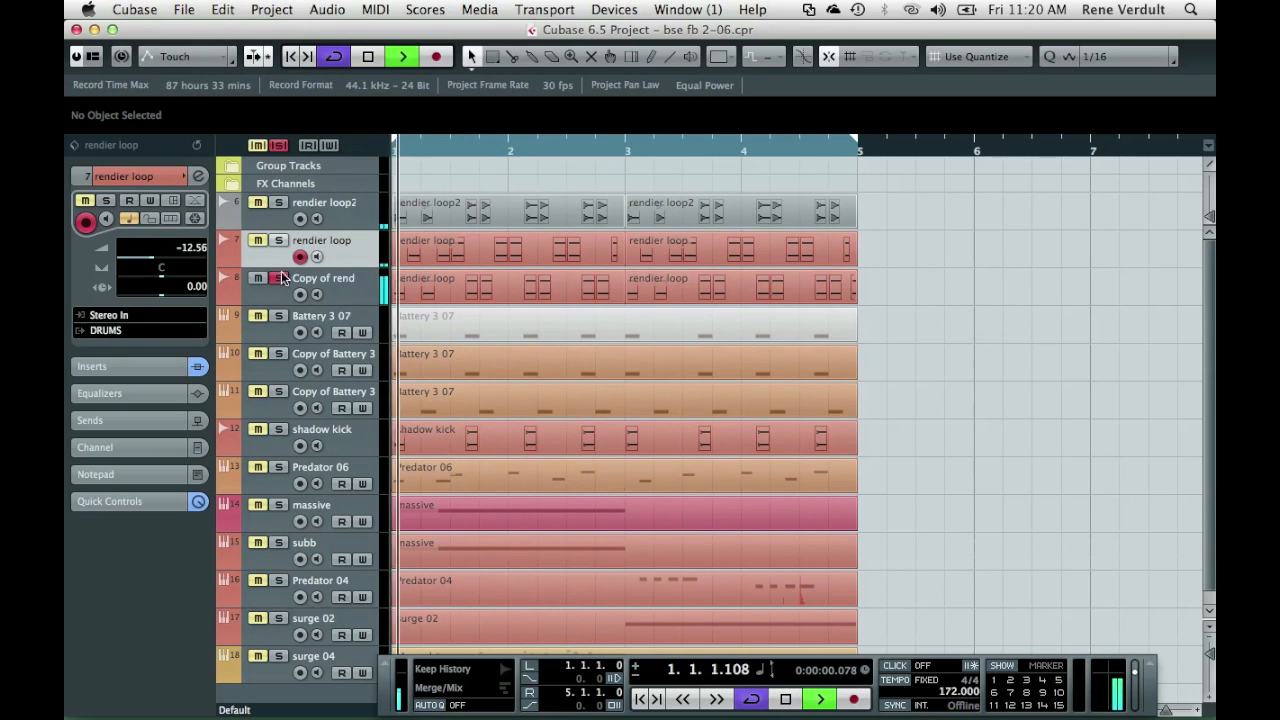
pyautogui.press('space')
pyautogui.click(351, 279)
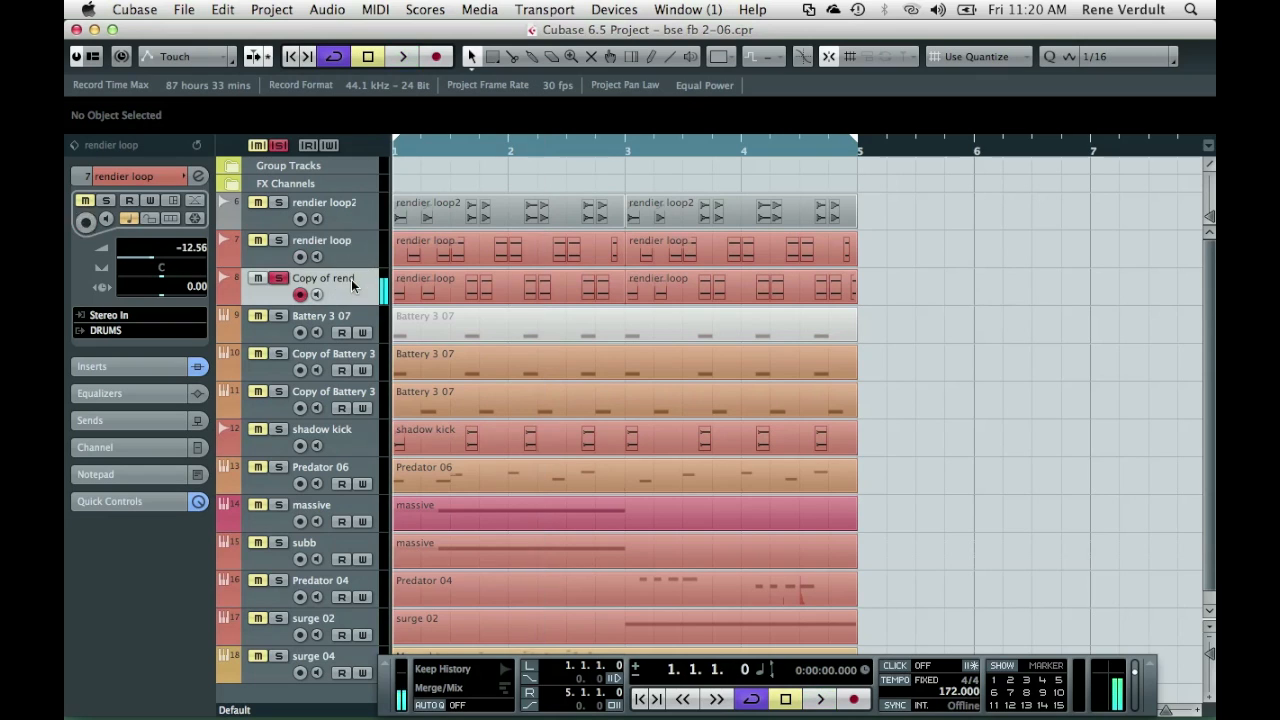
pyautogui.click(280, 280)
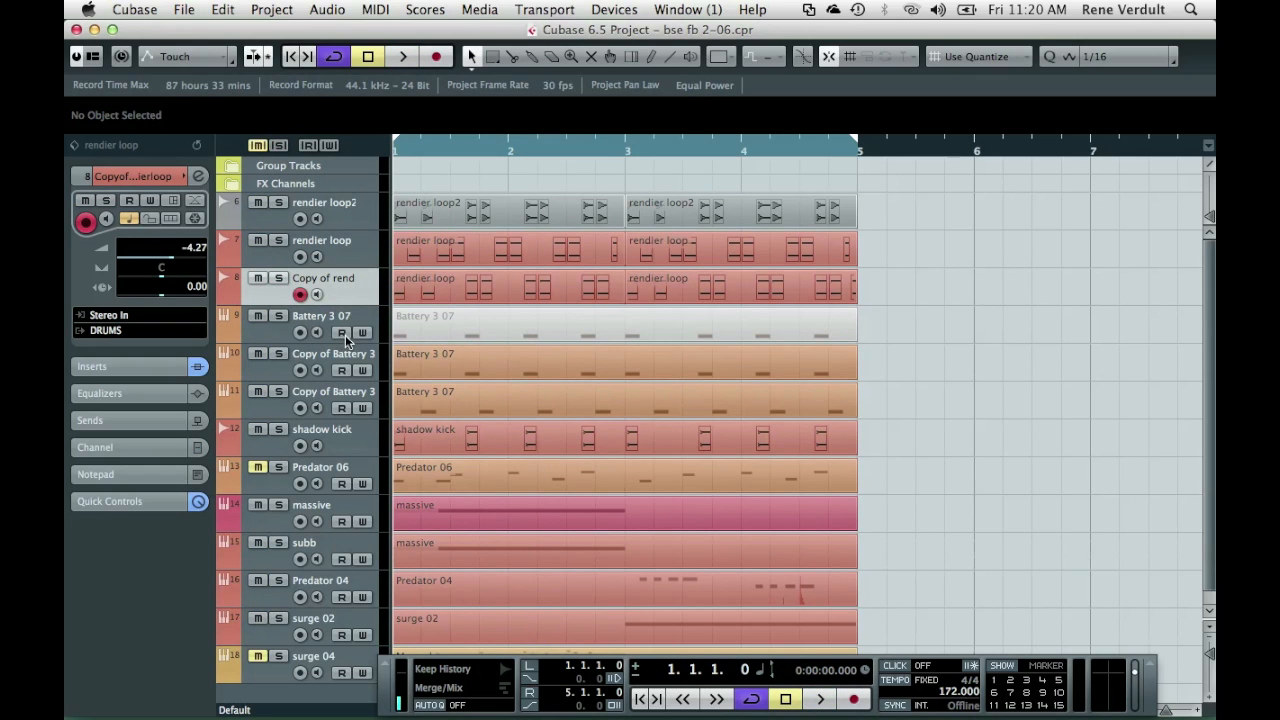
# Select the shadow kick track and open the mixer.
pyautogui.click(348, 431)
pyautogui.press('F3')
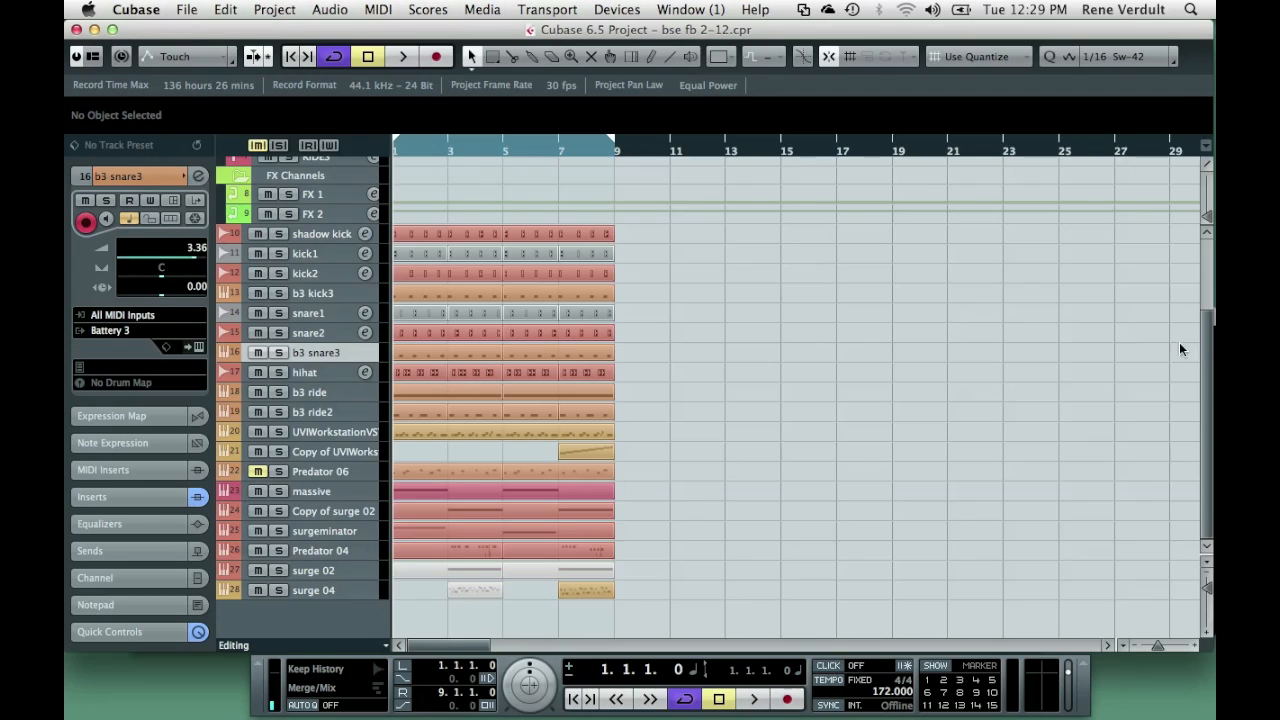
# Review the track list of bse fb 2-12.cpr, selecting the three kick tracks, the three snare tracks, and the hihat in turn.
pyautogui.moveTo(1204, 345); pyautogui.dragTo(1201, 277)
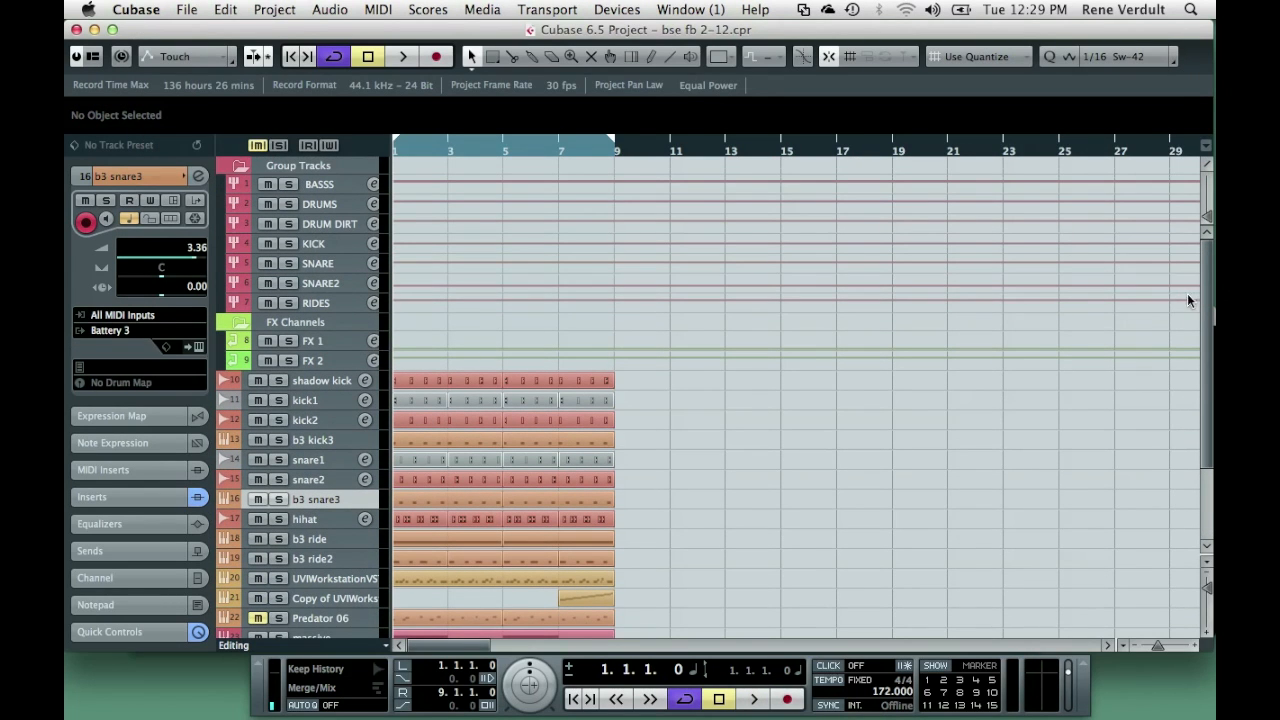
pyautogui.moveTo(1207, 303); pyautogui.dragTo(1207, 436)
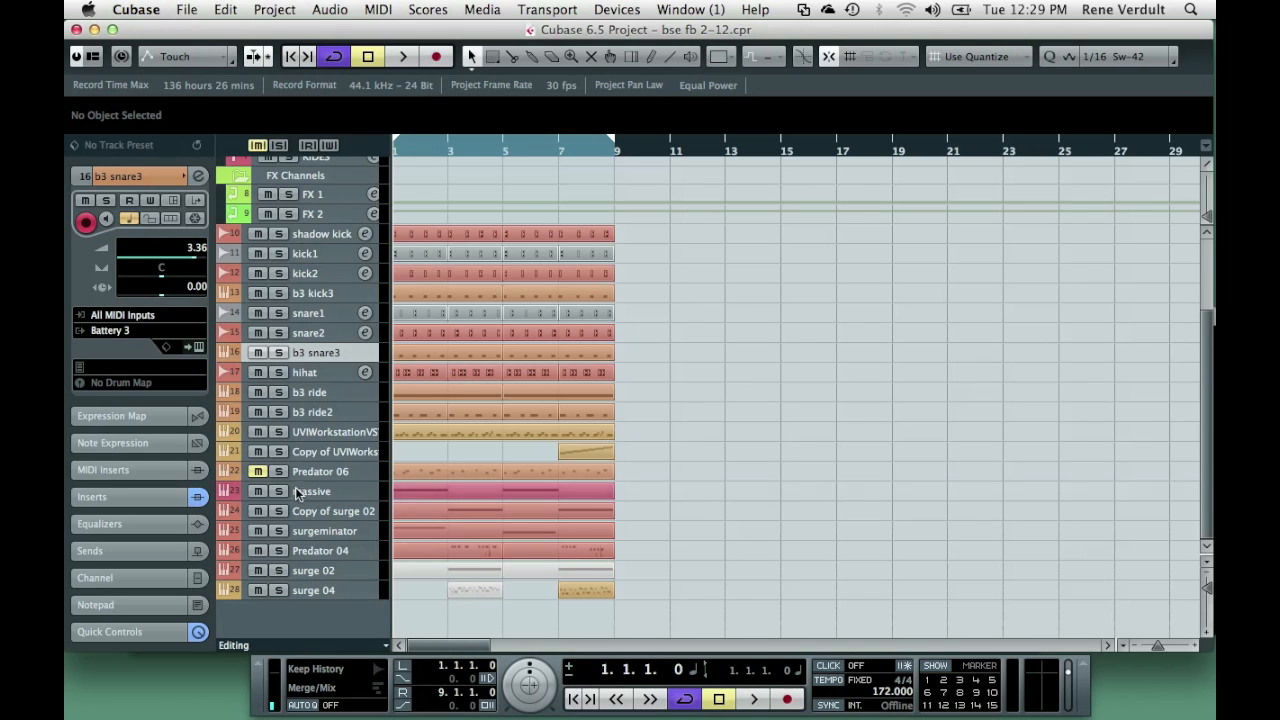
pyautogui.click(317, 255)
pyautogui.keyDown('shift'); pyautogui.click(317, 293); pyautogui.keyUp('shift')
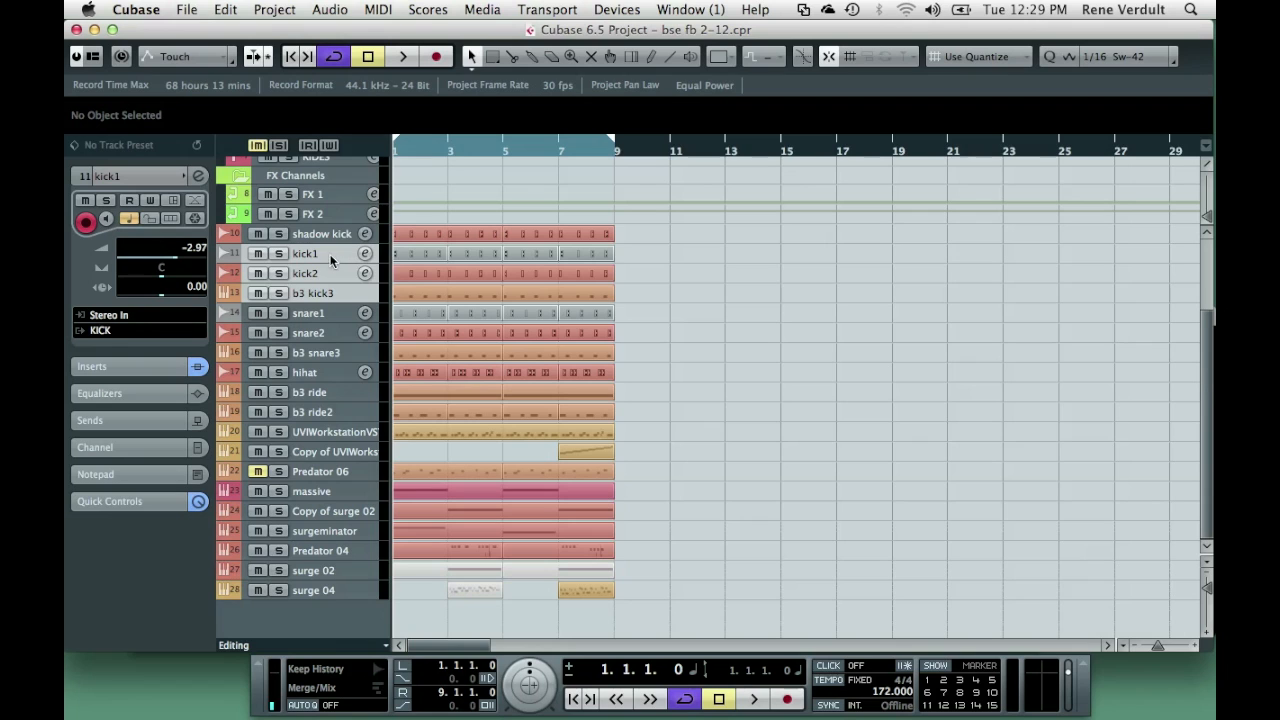
pyautogui.click(331, 320)
pyautogui.keyDown('shift'); pyautogui.click(323, 356); pyautogui.keyUp('shift')
pyautogui.click(330, 376)
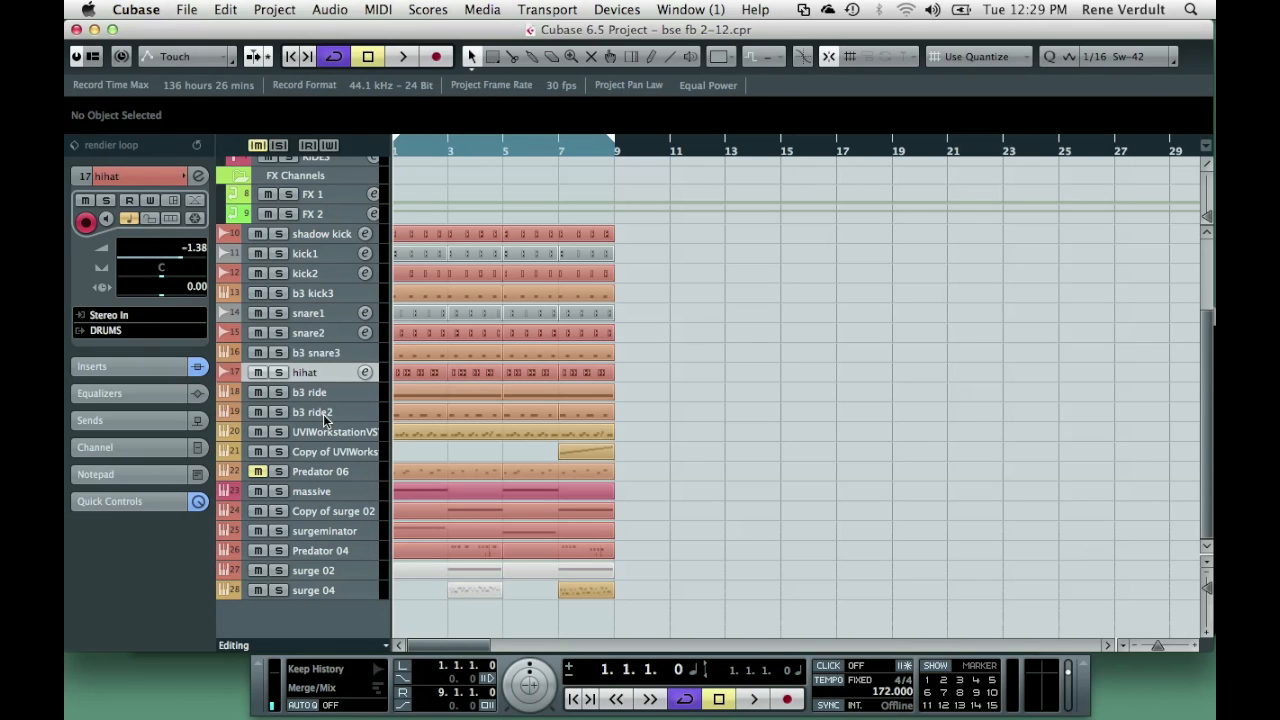
# Solo shadow kick, check its output routing in the mixer, and return to the arrangement.
pyautogui.click(322, 235)
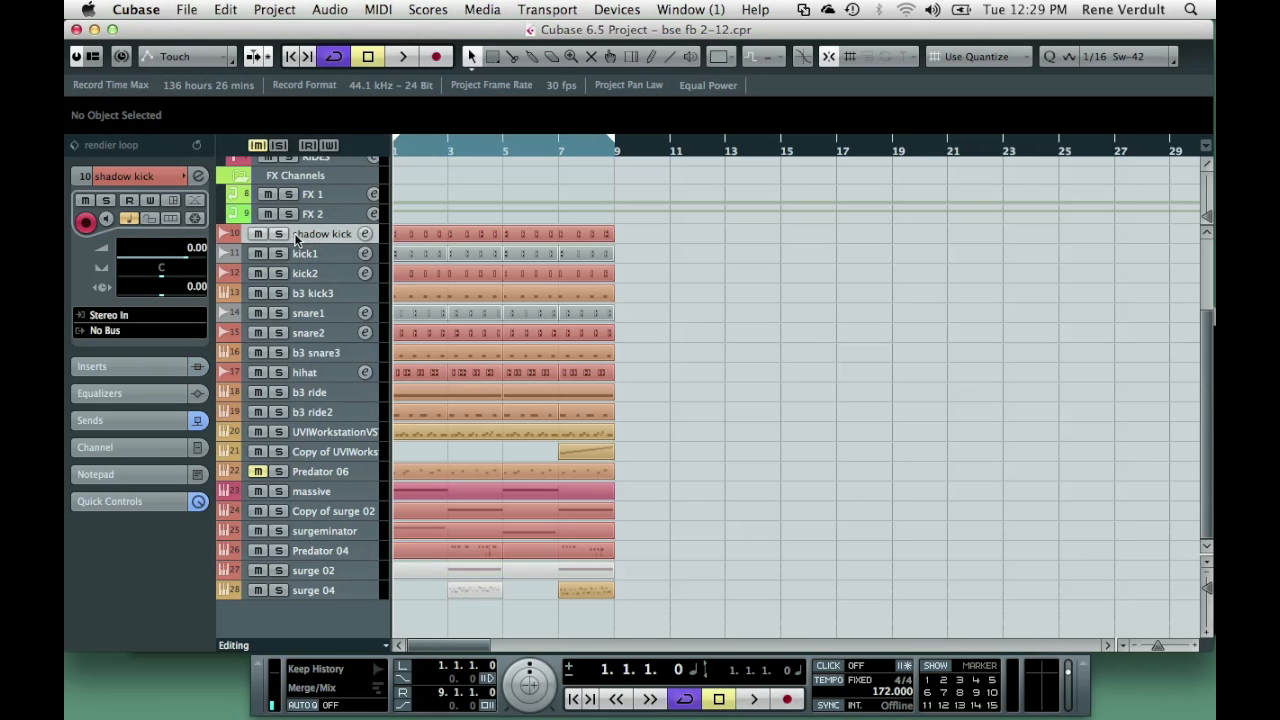
pyautogui.click(280, 234)
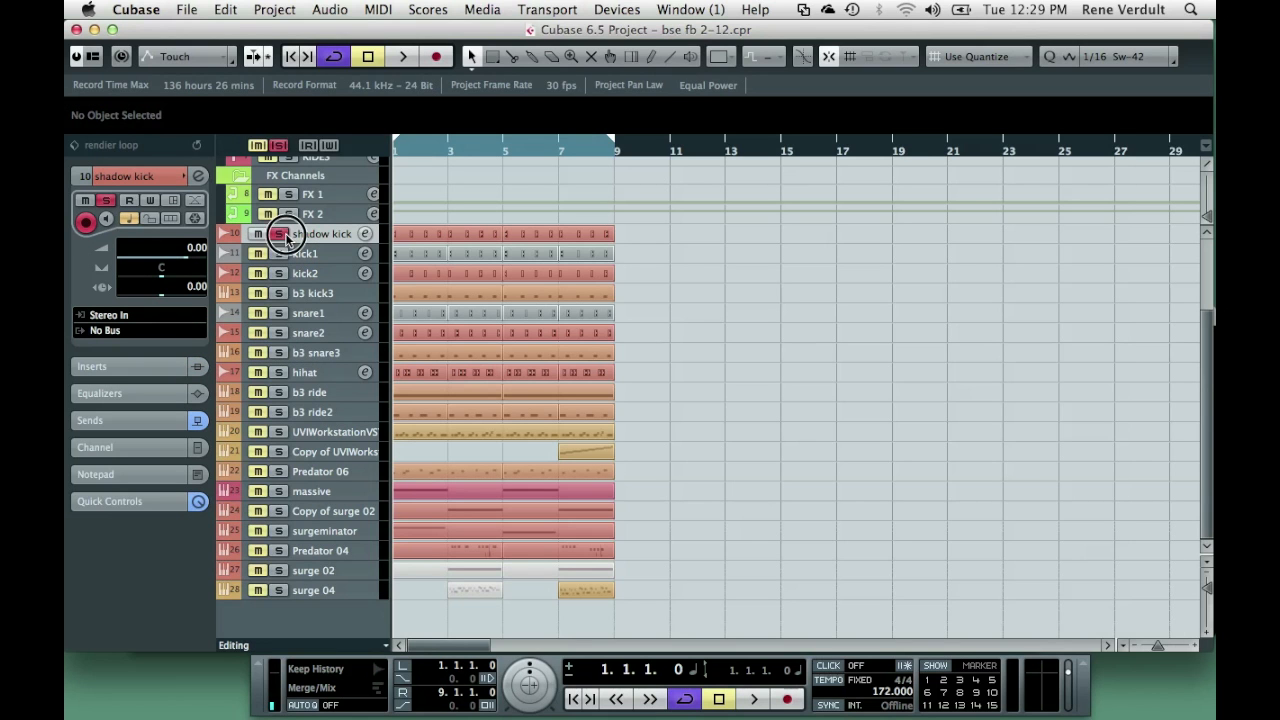
pyautogui.press('F3')
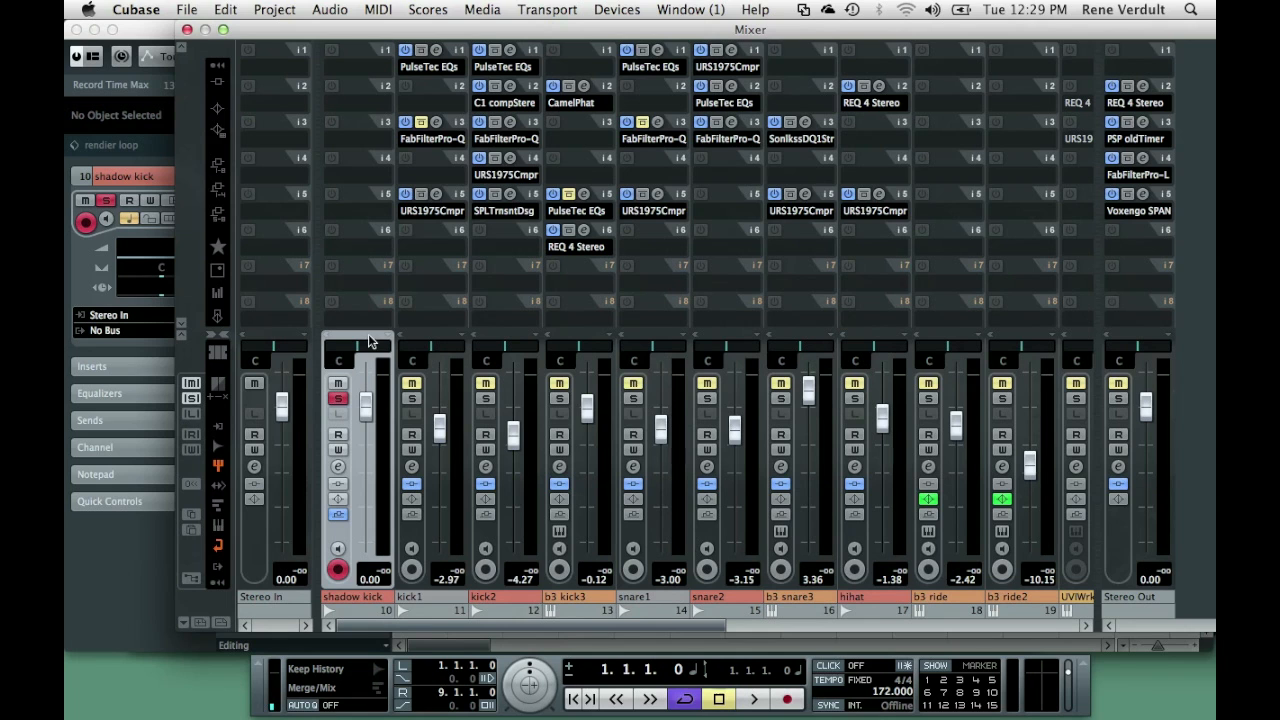
pyautogui.click(181, 48)
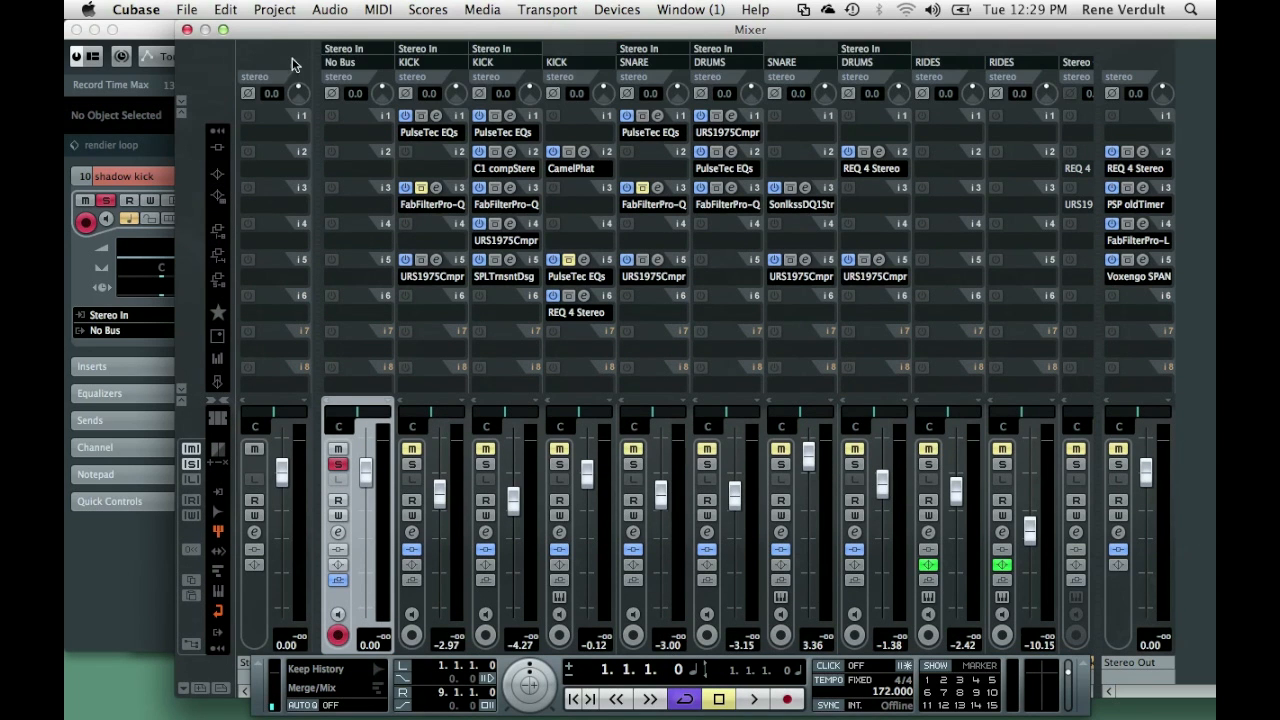
pyautogui.click(182, 104)
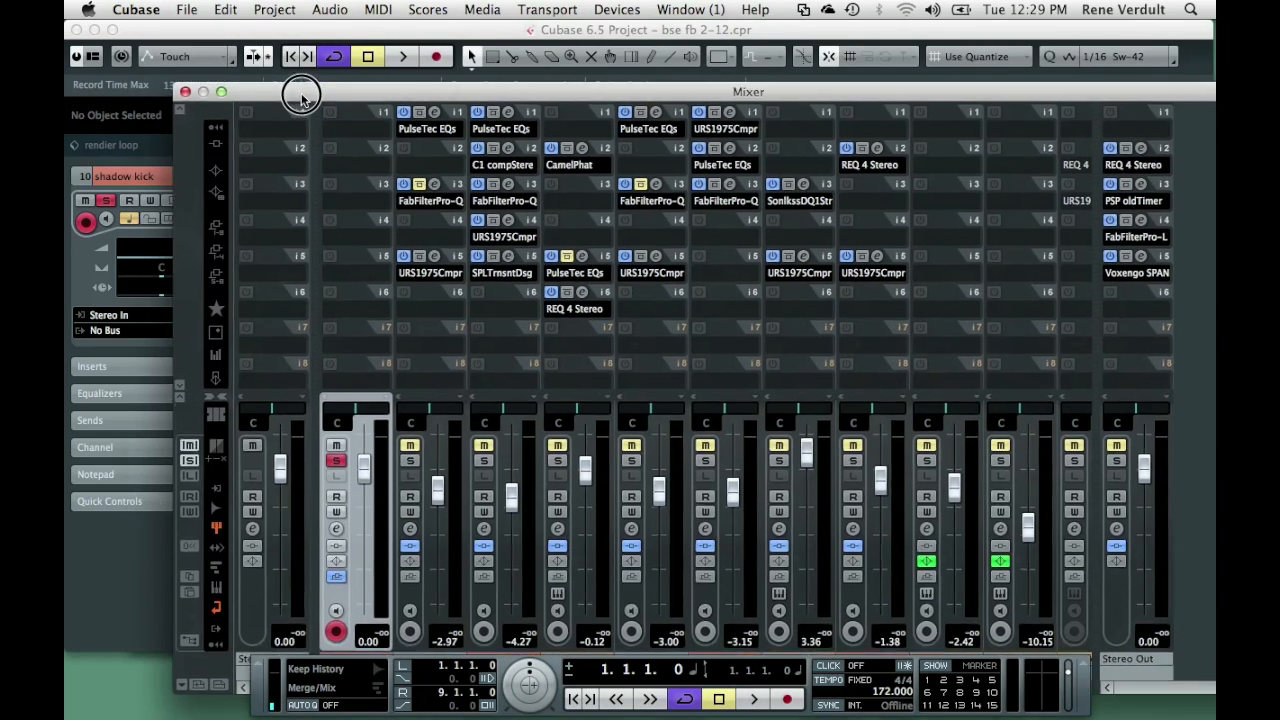
pyautogui.moveTo(297, 94); pyautogui.dragTo(263, 34)
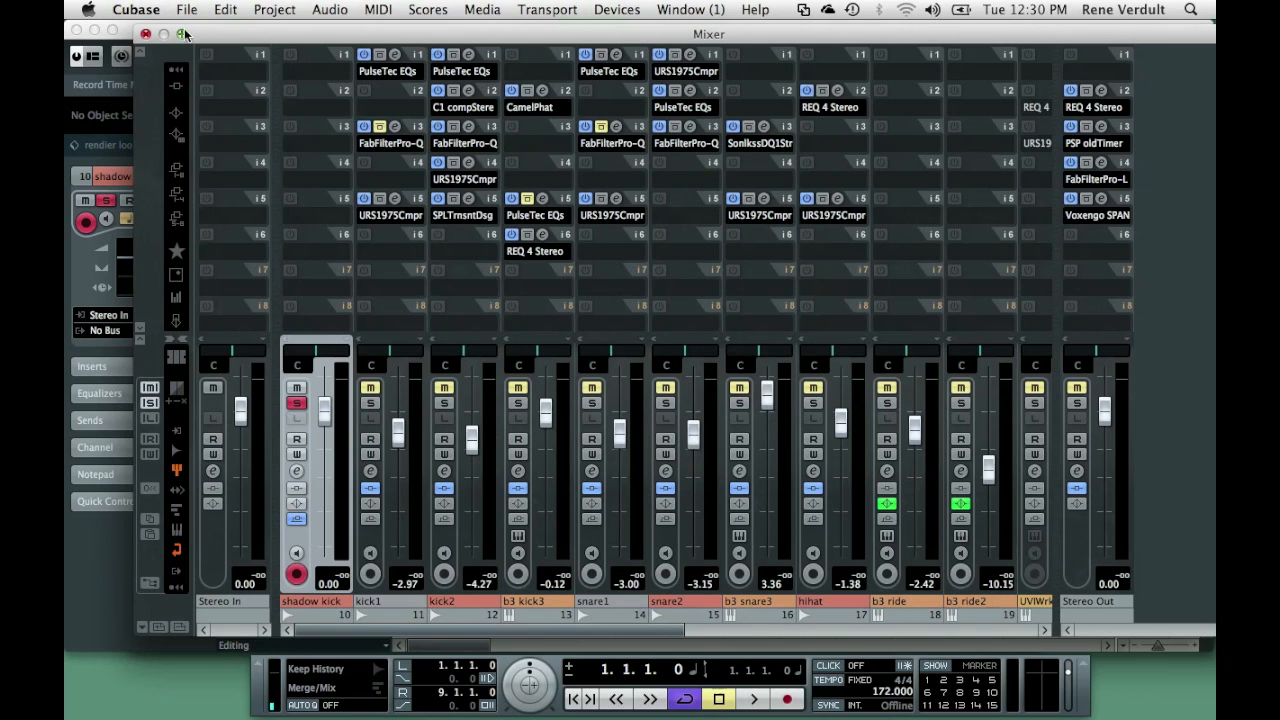
pyautogui.click(145, 34)
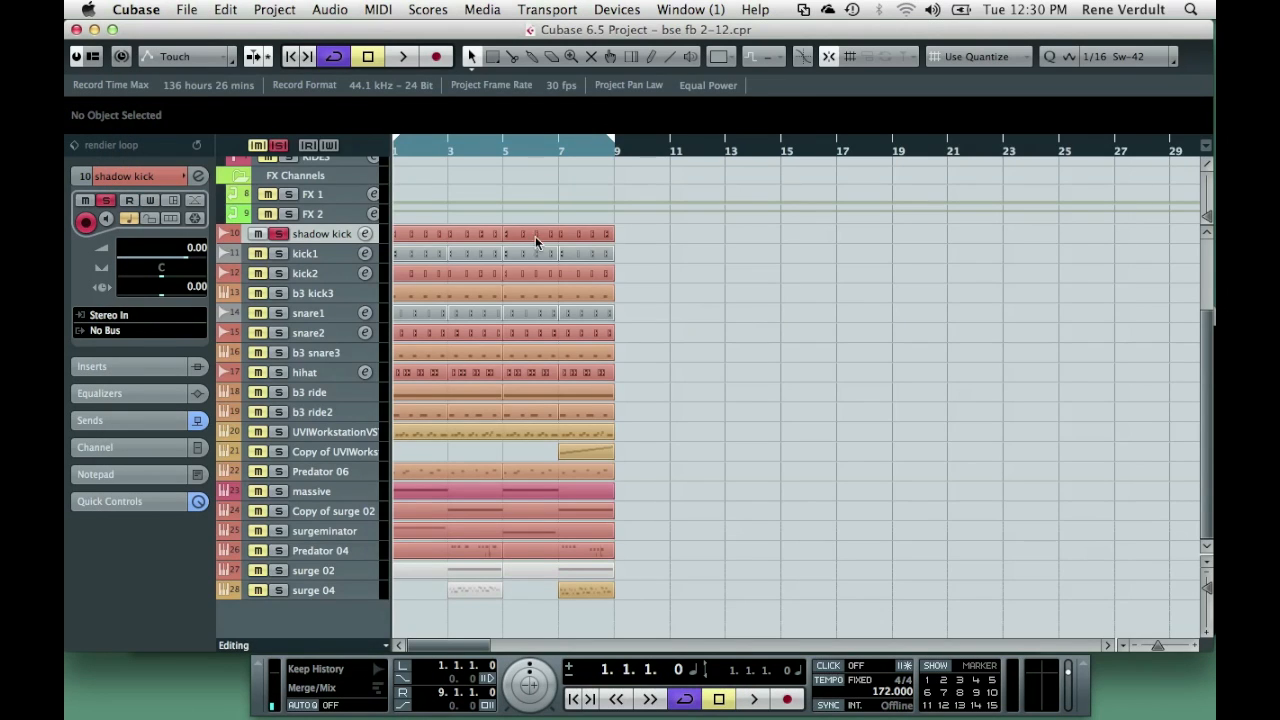
# Examine the first slice of the shadow kick part in the enlarged Audio Part Editor, close it, and turn off the track's solo.
pyautogui.doubleClick(470, 240)
pyautogui.click(166, 125)
pyautogui.click(114, 29)
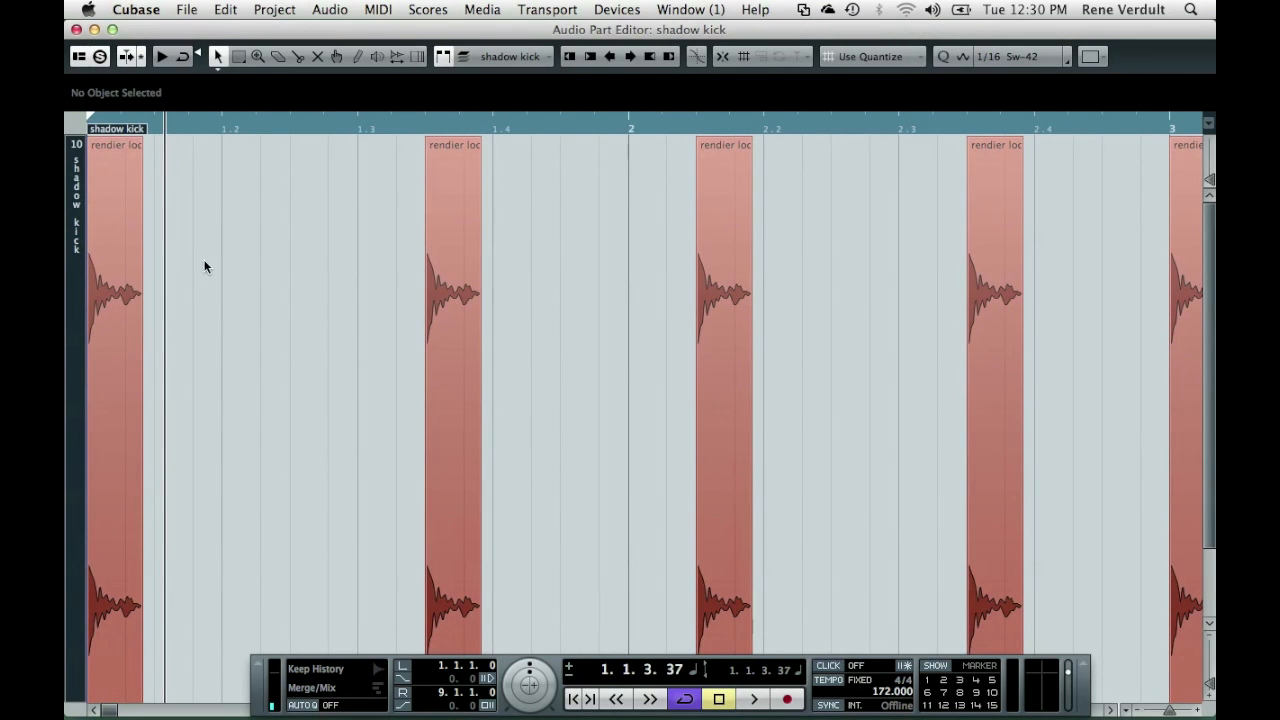
pyautogui.click(138, 629)
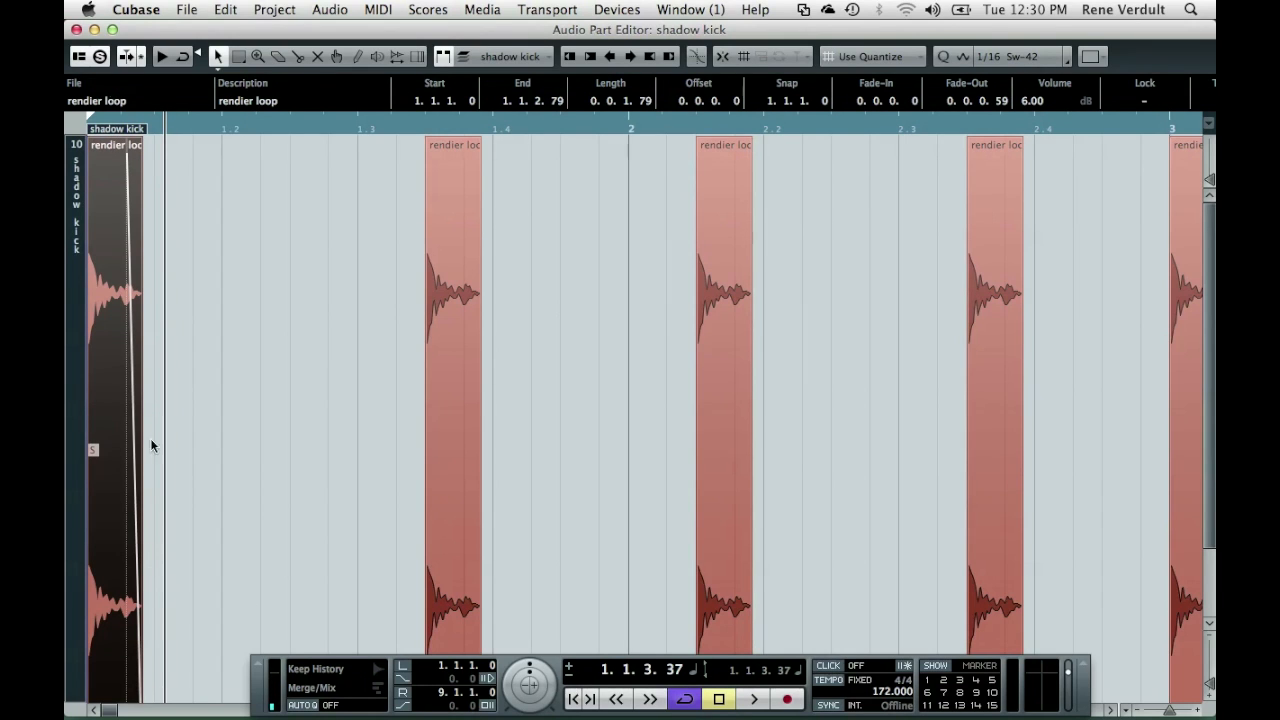
pyautogui.click(76, 30)
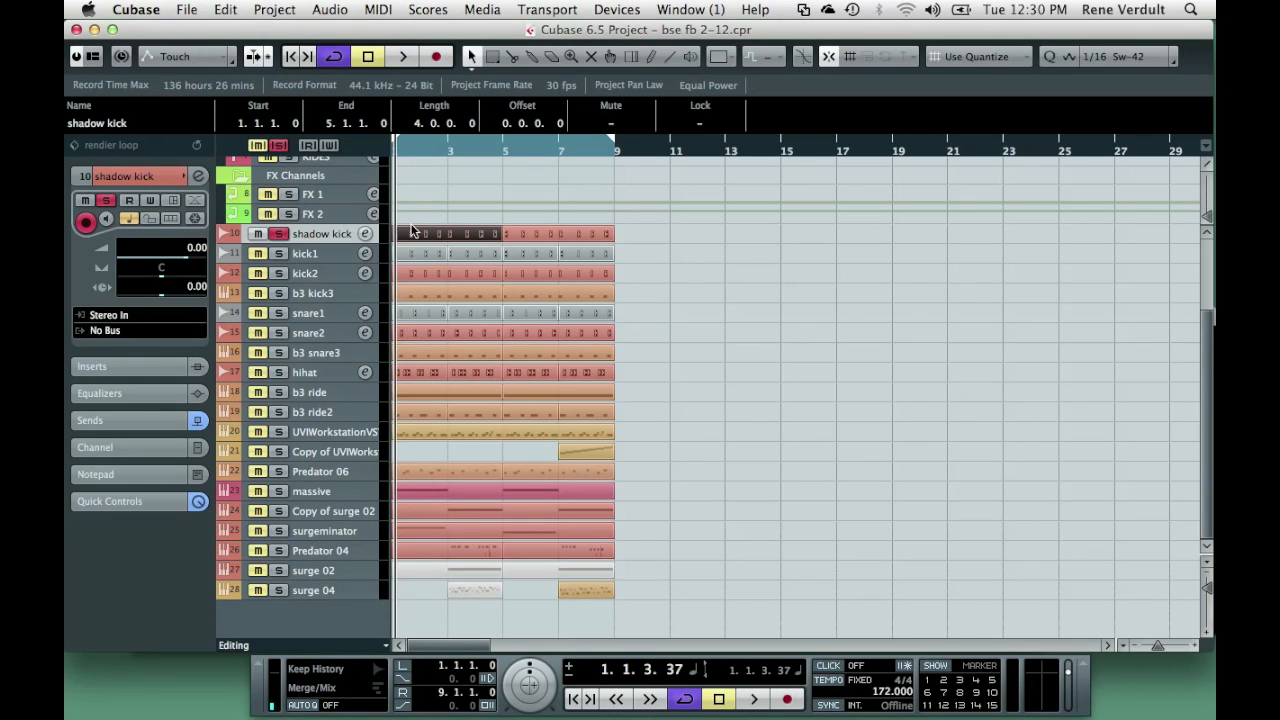
pyautogui.click(281, 235)
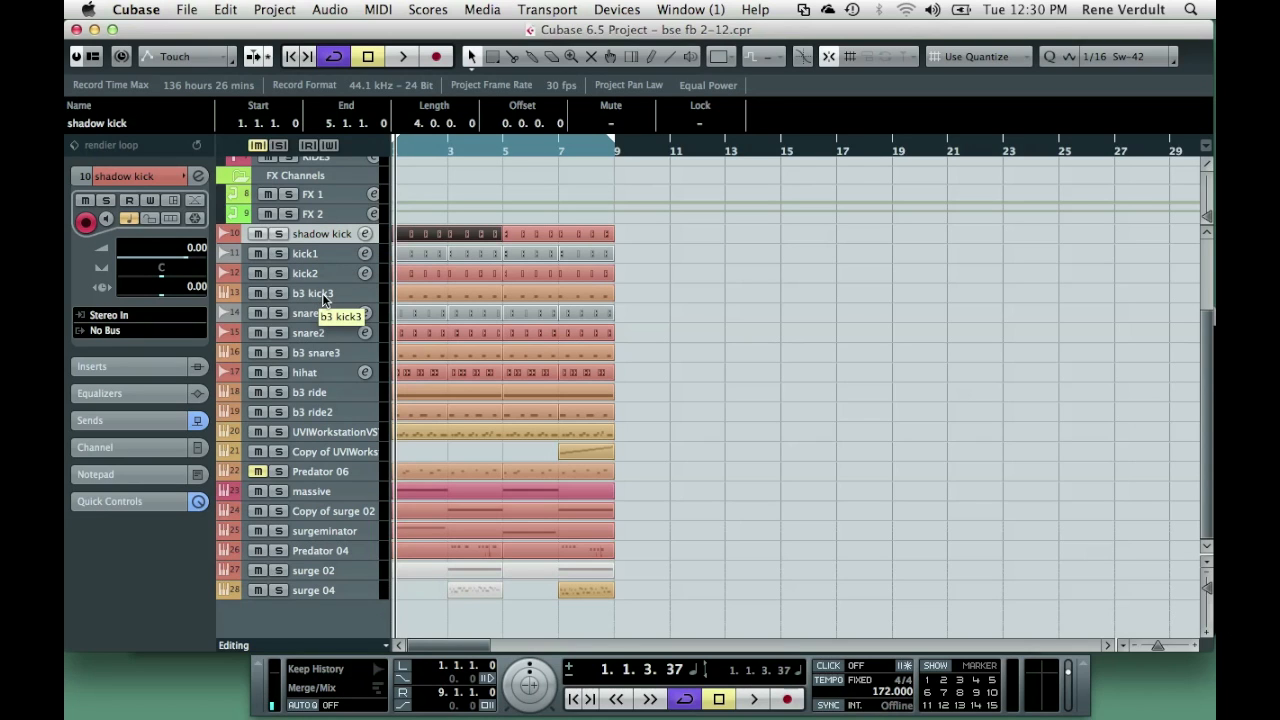
# Solo kick1, kick2 and b3 kick3 and play the three kick layers together.
pyautogui.click(307, 253)
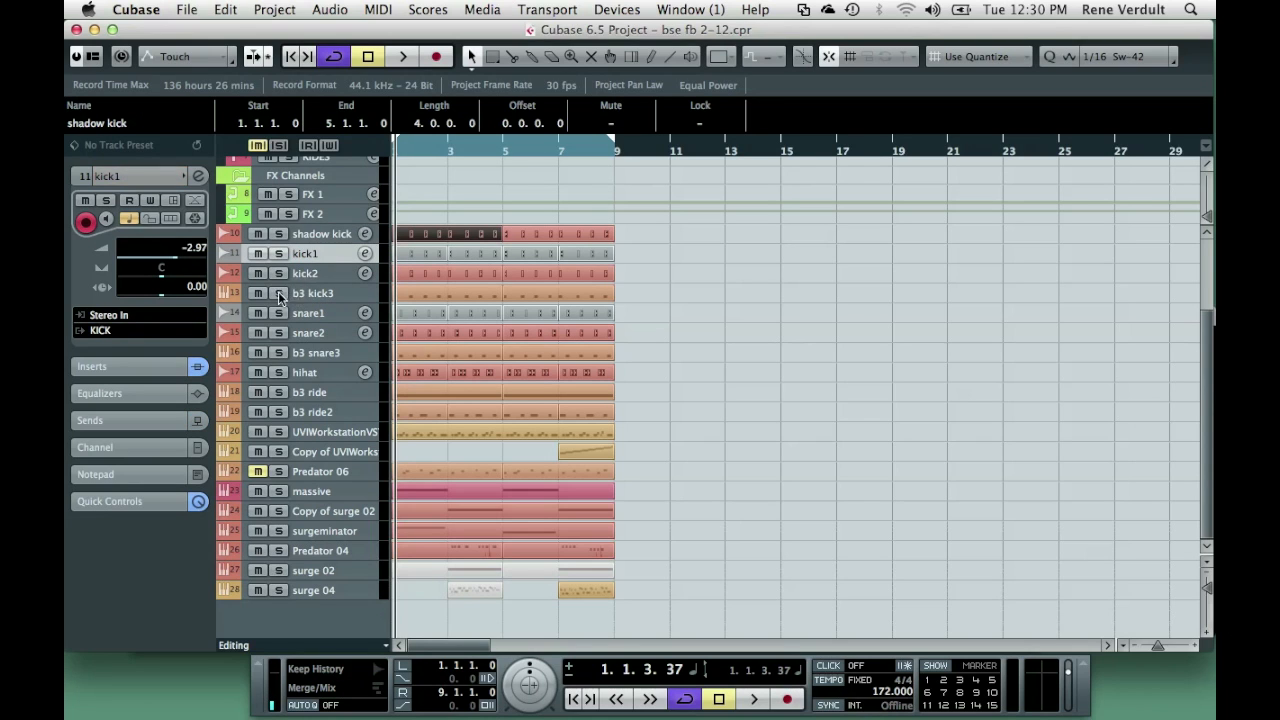
pyautogui.click(280, 274)
pyautogui.click(280, 255)
pyautogui.press('space')
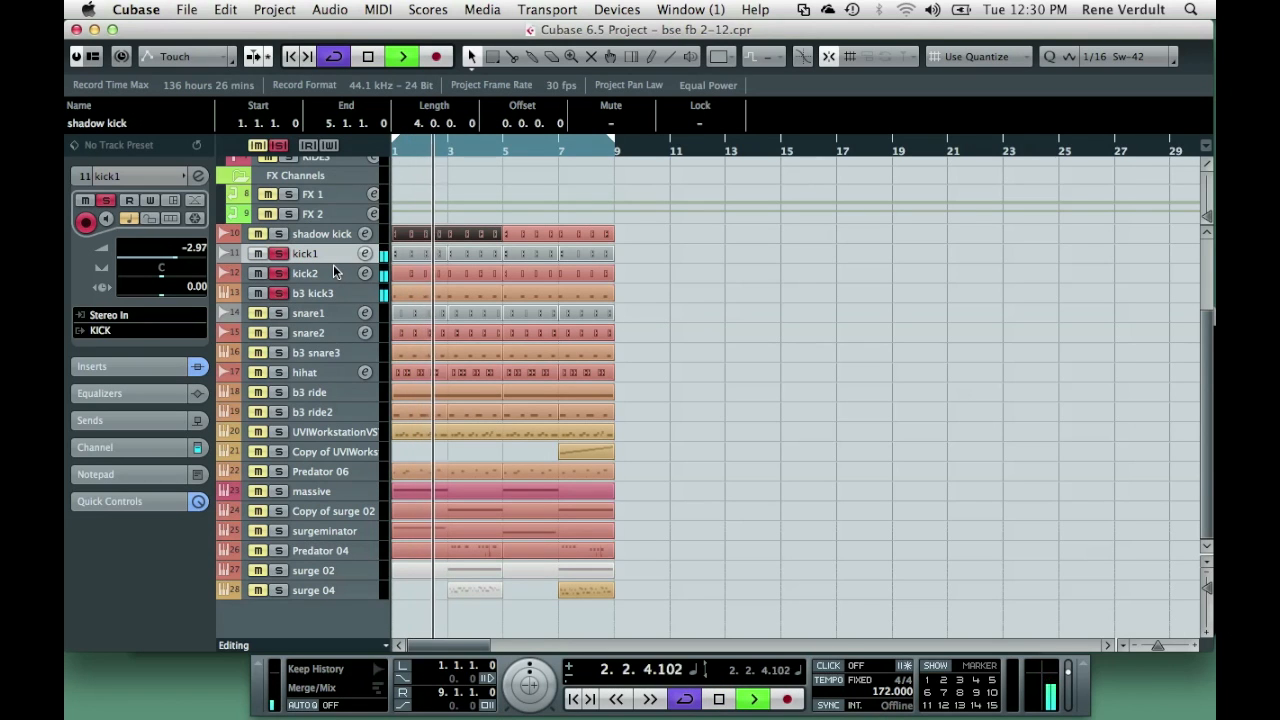
pyautogui.press('space')
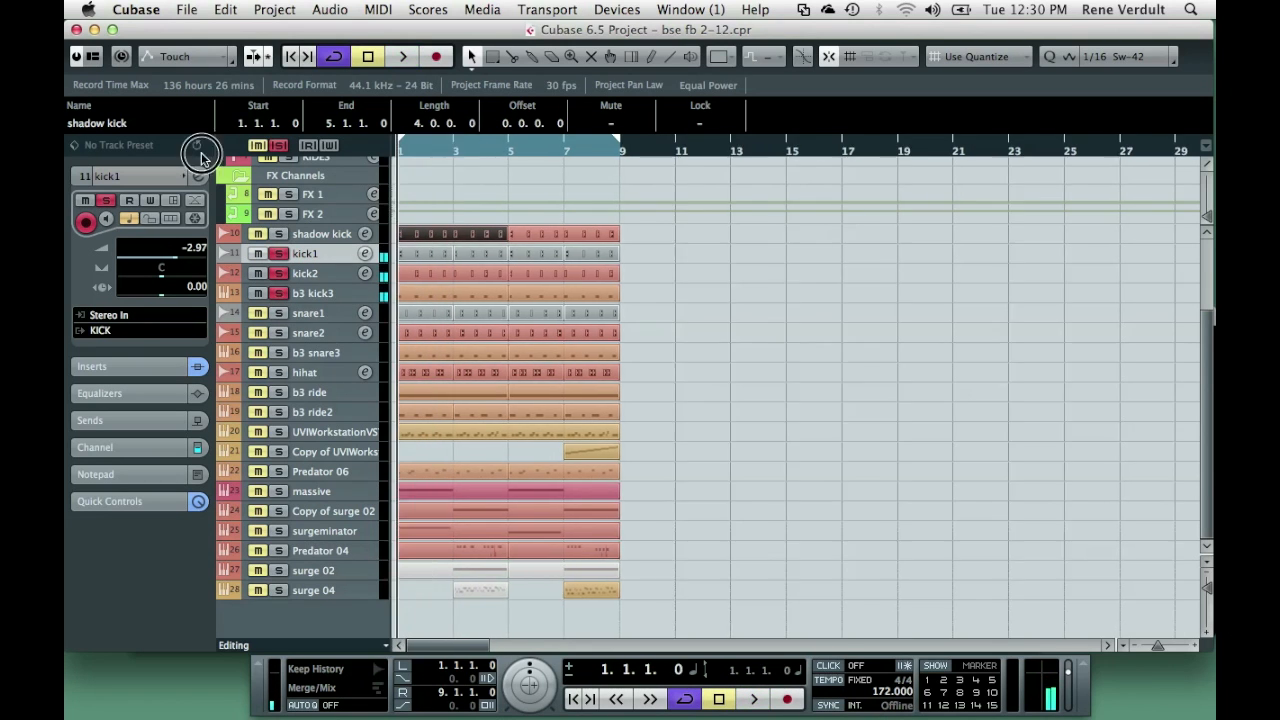
# Switch the solo from the kicks to snare1, snare2 and b3 snare3, and play the snare layers together.
pyautogui.click(284, 292)
pyautogui.click(281, 273)
pyautogui.click(281, 255)
pyautogui.click(279, 313)
pyautogui.click(279, 333)
pyautogui.click(280, 352)
pyautogui.press('space')
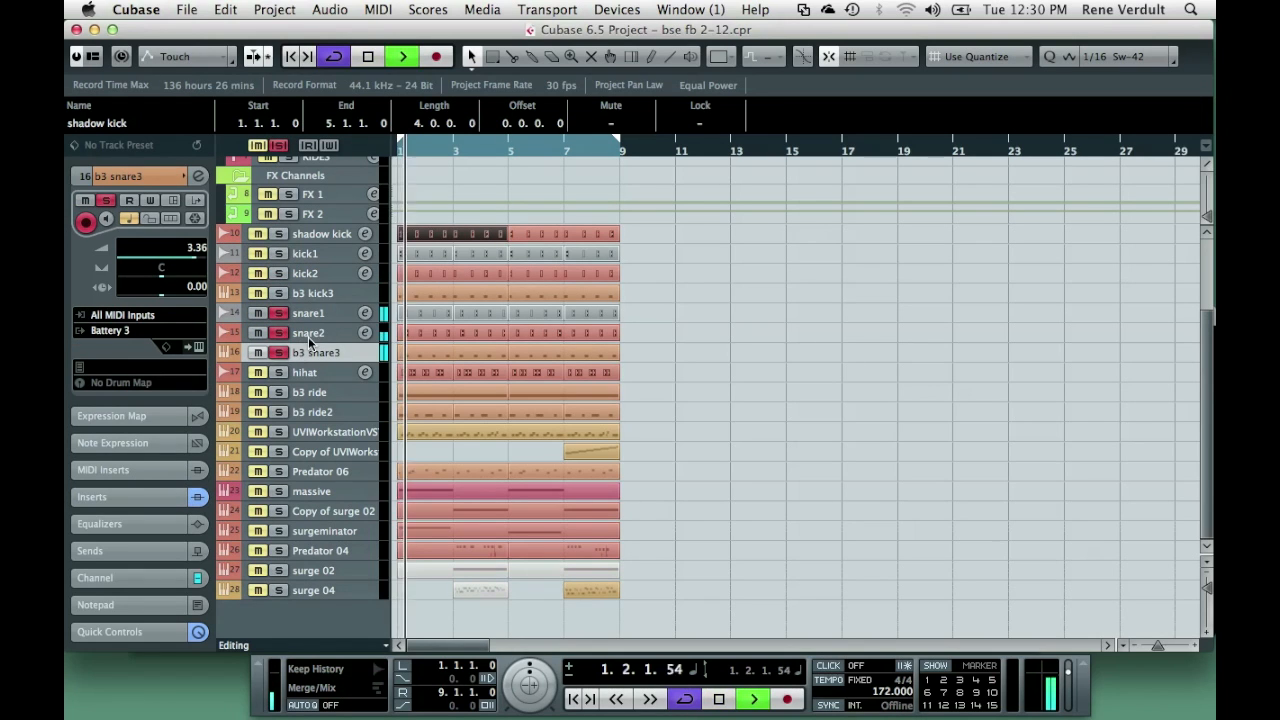
pyautogui.press('space')
# Inspect the Sonalksis DQ1 insert on b3 snare3 from the mixer while playing the snares, and close its editor.
pyautogui.press('F3')
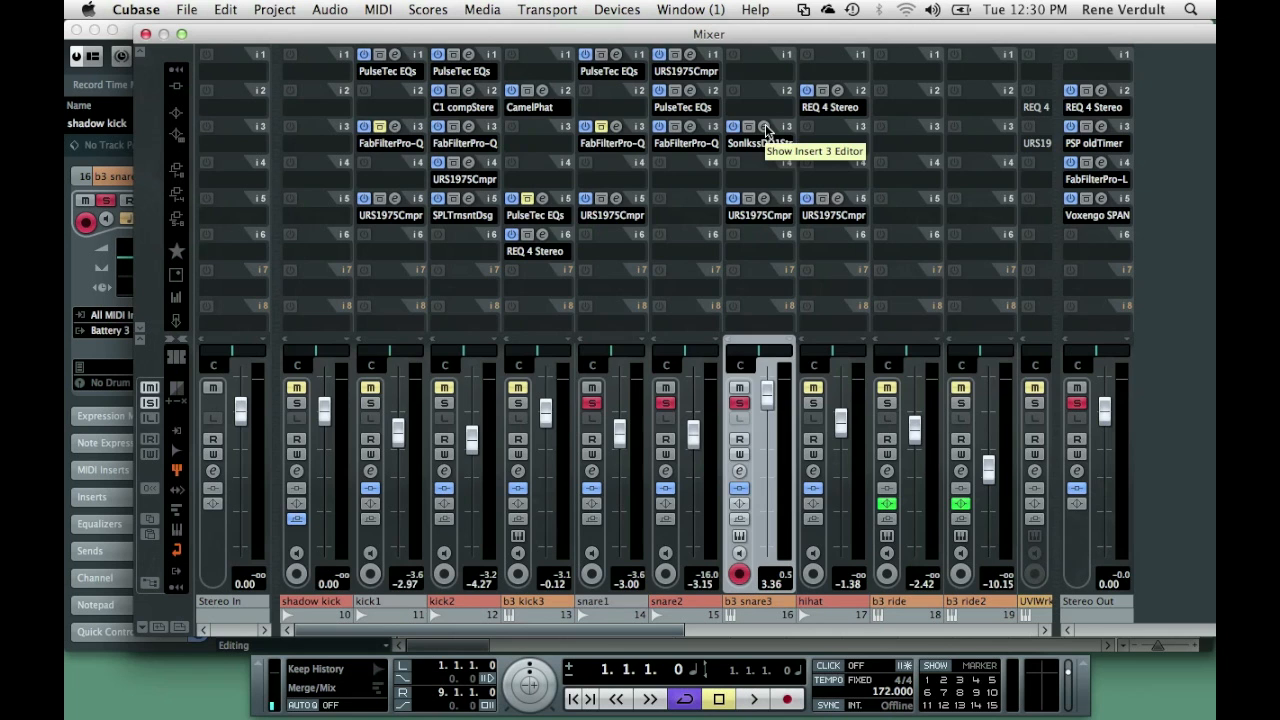
pyautogui.click(766, 131)
pyautogui.moveTo(734, 86); pyautogui.dragTo(646, 63)
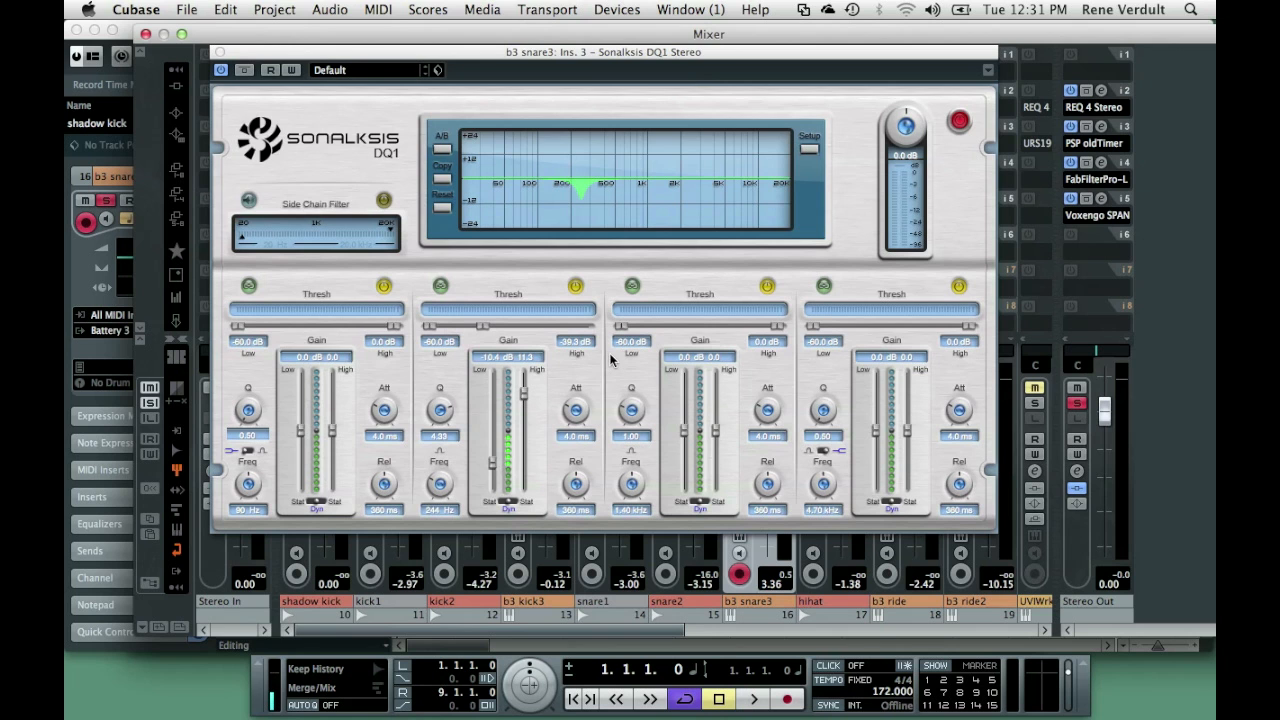
pyautogui.moveTo(599, 57); pyautogui.dragTo(593, 52)
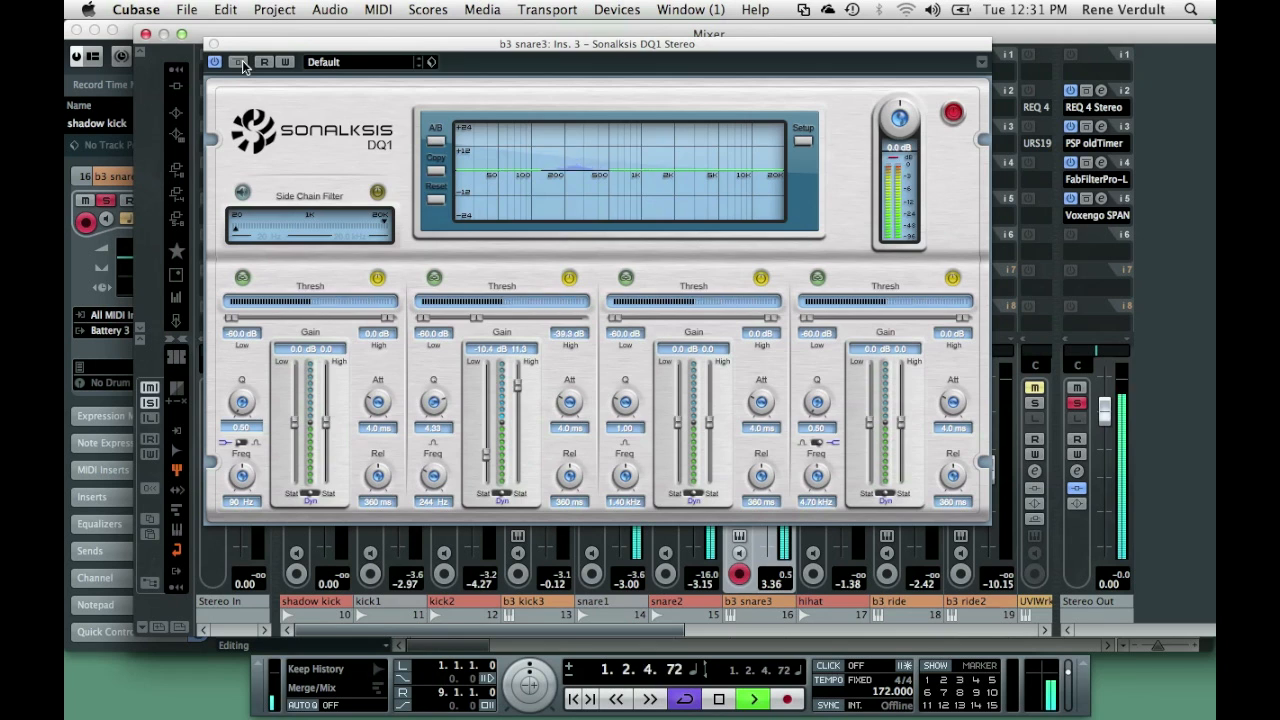
pyautogui.click(212, 45)
# Isolate b3 snare3 by unsoloing snare1 and snare2, and play it while toggling the bypass of its Sonalksis DQ1, closing the editor at the end.
pyautogui.click(592, 403)
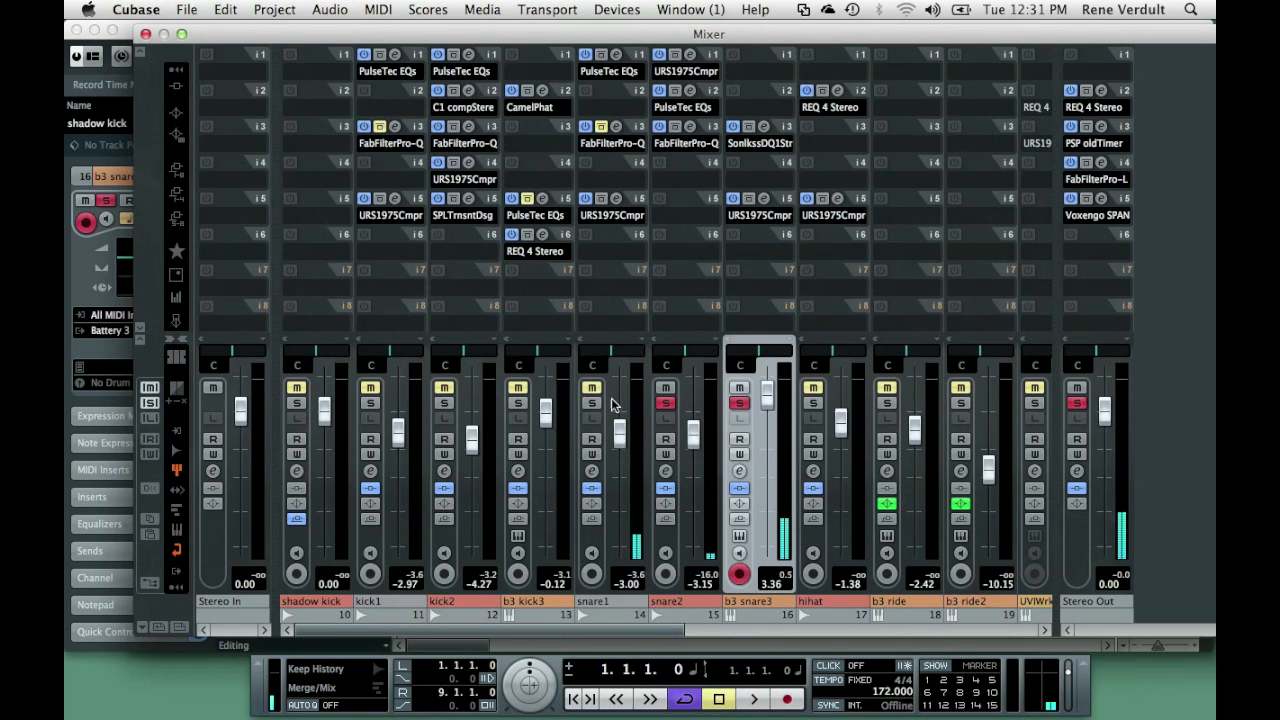
pyautogui.click(665, 403)
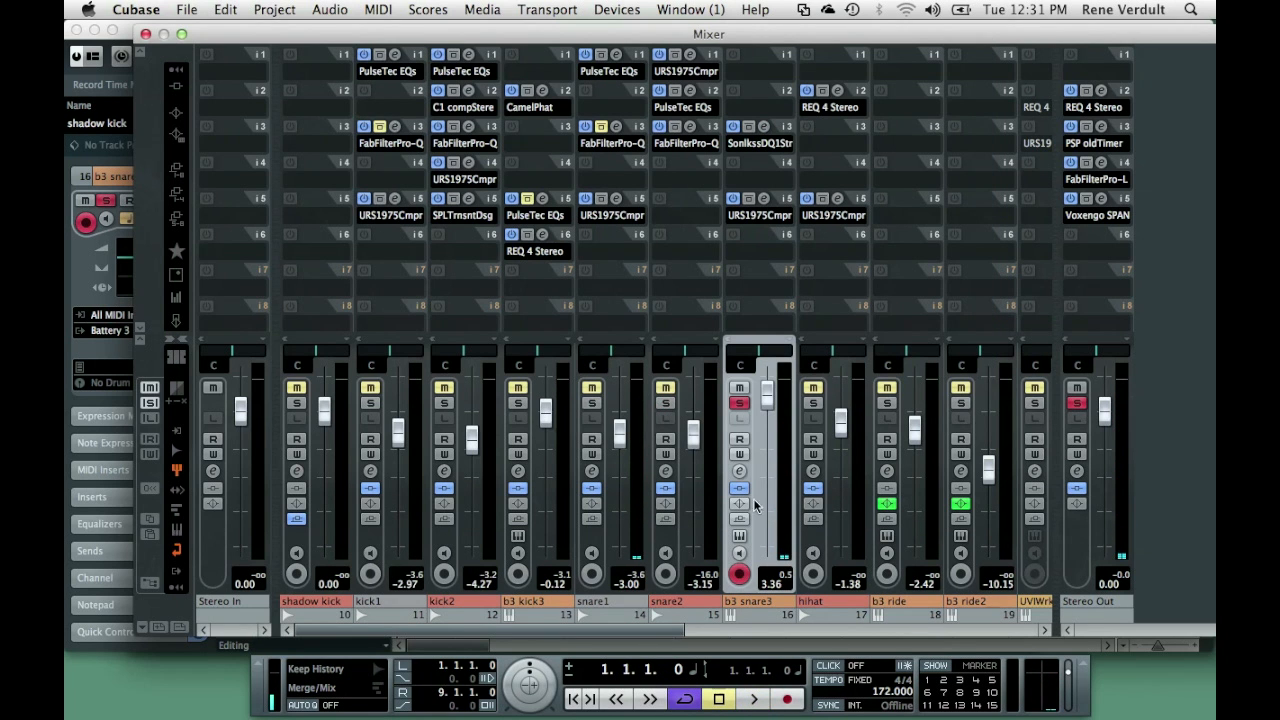
pyautogui.click(764, 127)
pyautogui.press('space')
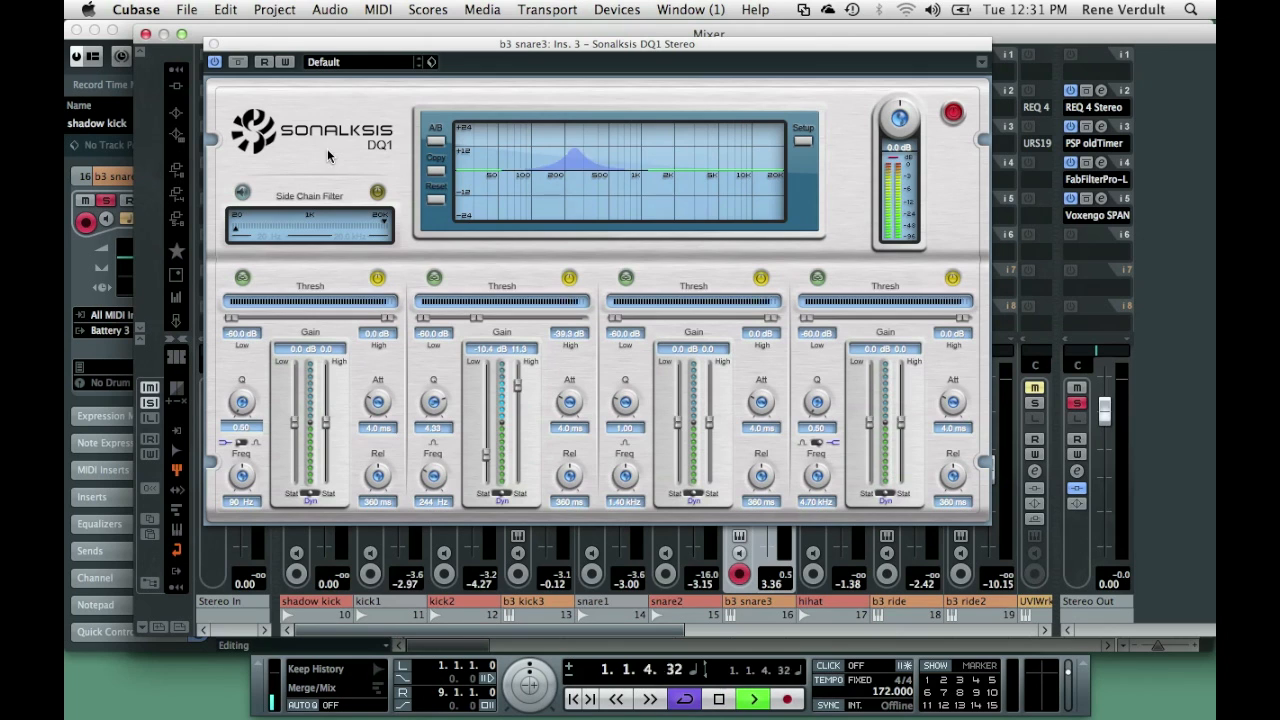
pyautogui.click(238, 62)
pyautogui.click(239, 63)
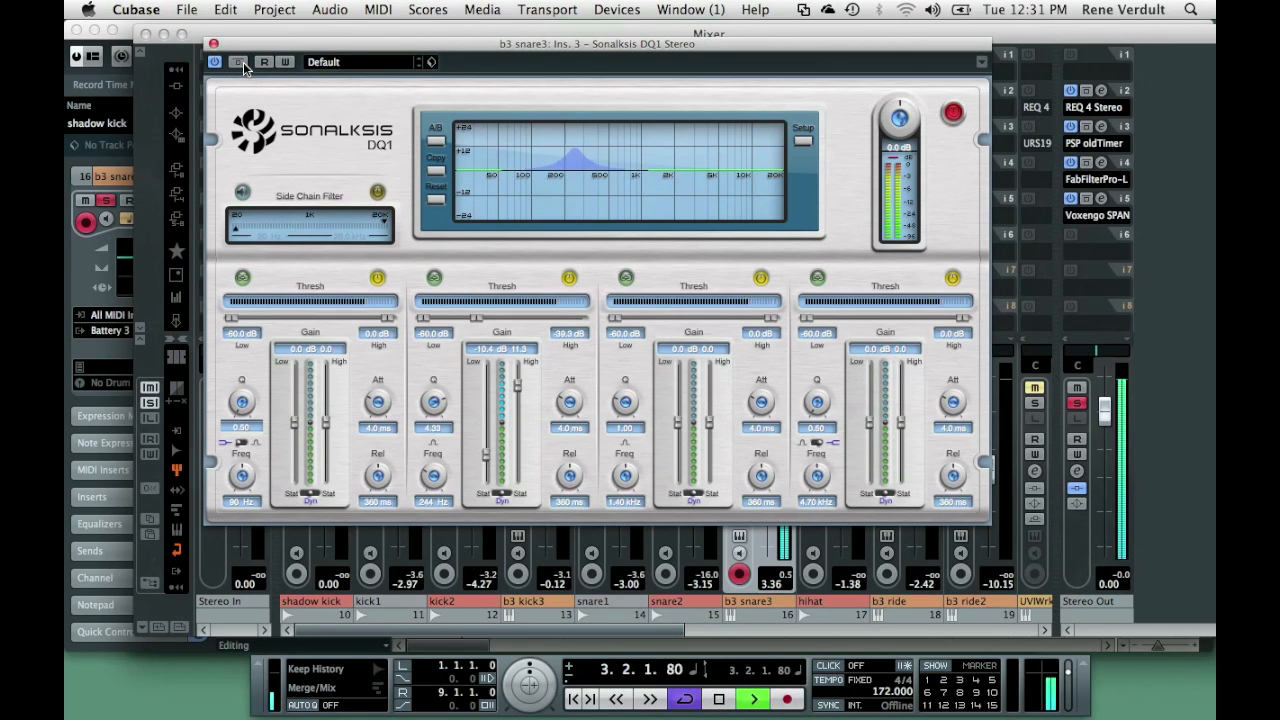
pyautogui.press('space')
pyautogui.click(213, 44)
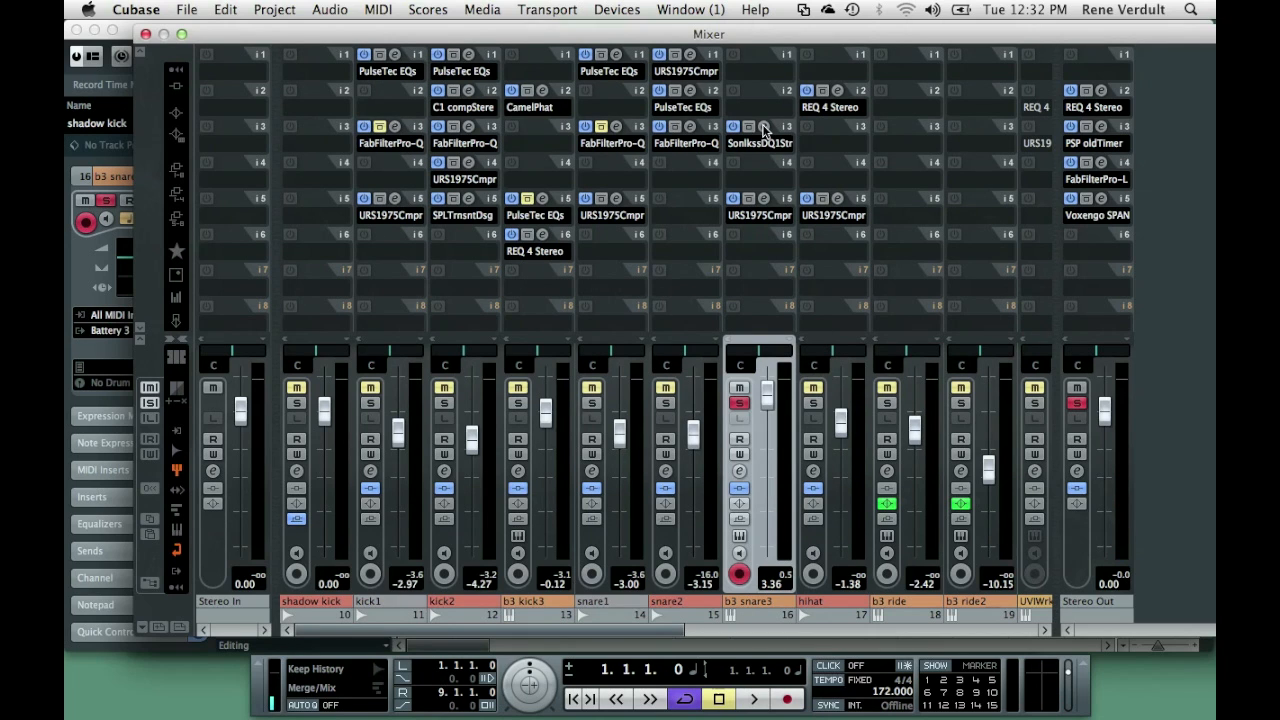
# Solo snare1 and snare2 again and play all three snare layers together.
pyautogui.click(592, 403)
pyautogui.click(665, 403)
pyautogui.press('space')
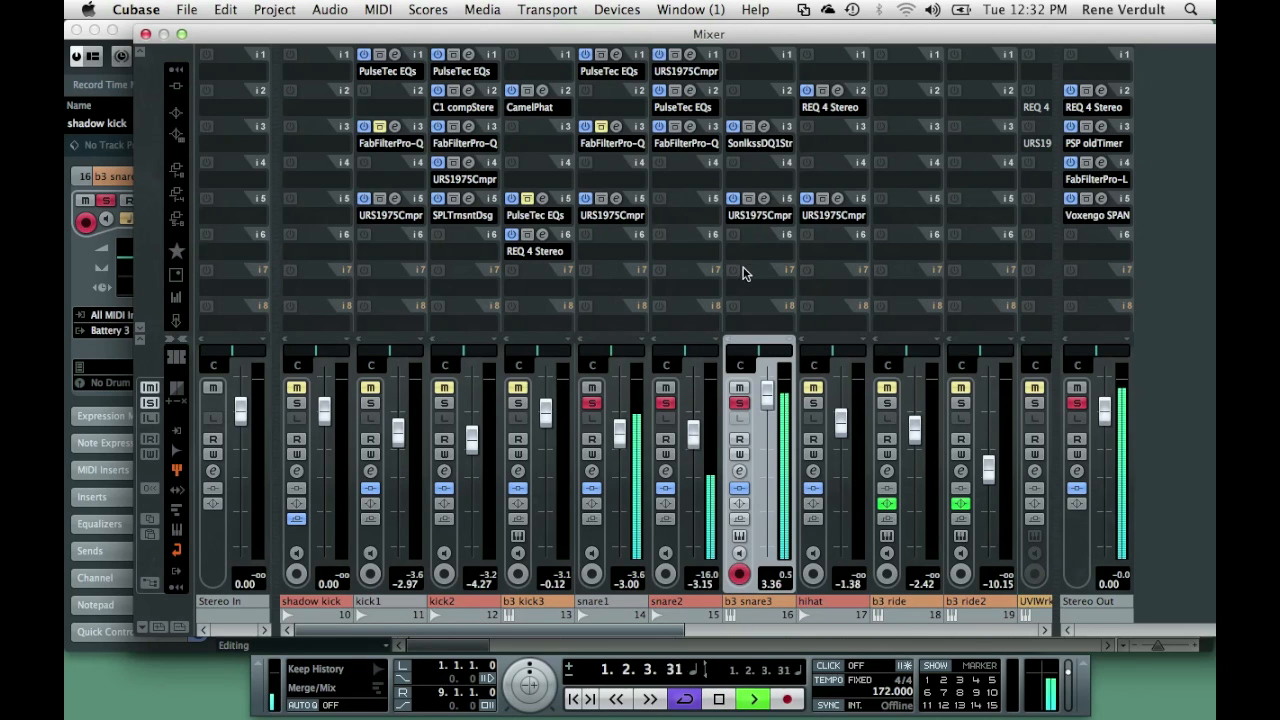
pyautogui.press('space')
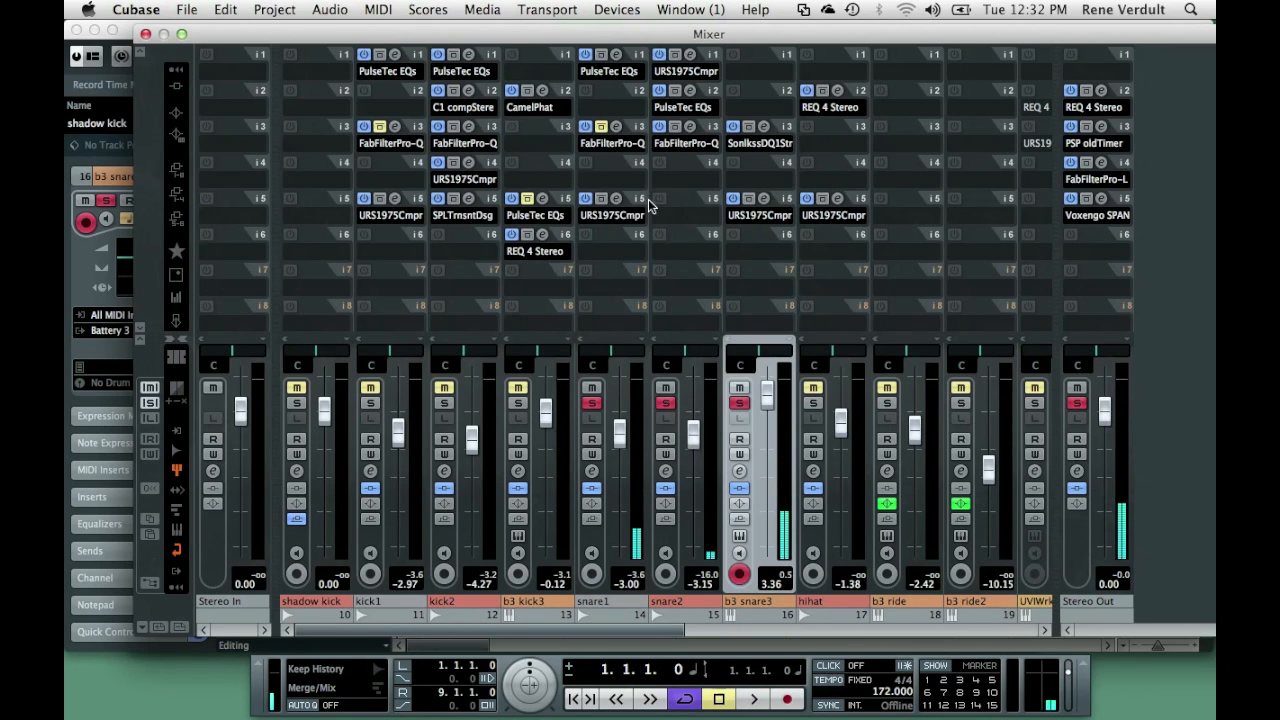
# Bring up Mixer 2 and set the SNARE group's stereo panning to L44 and R50.
pyautogui.press('F4')
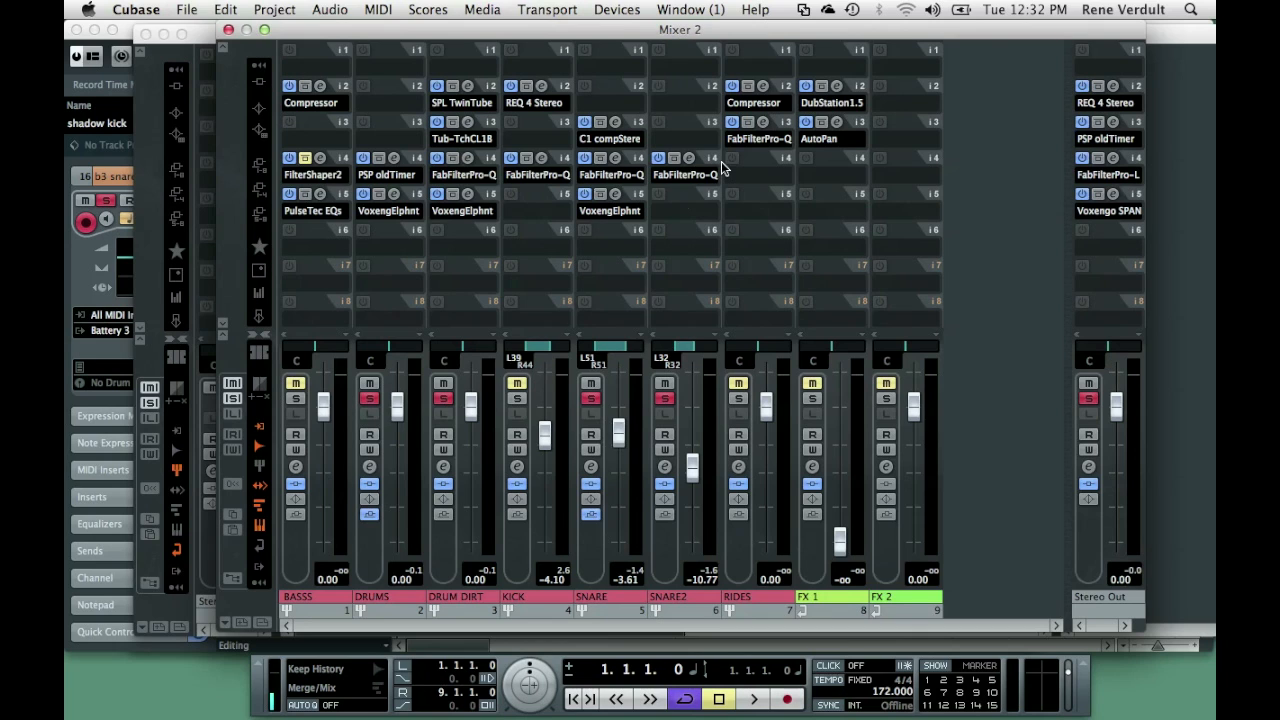
pyautogui.click(610, 346)
pyautogui.moveTo(610, 346)
pyautogui.mouseDown()
pyautogui.moveTo(608, 334)
pyautogui.moveTo(616, 352)
pyautogui.mouseUp()
# Inspect the Voxengo Elephant, FabFilter Pro-Q and C1 compressor inserts on the SNARE group, closing each editor.
pyautogui.click(616, 196)
pyautogui.click(616, 196)
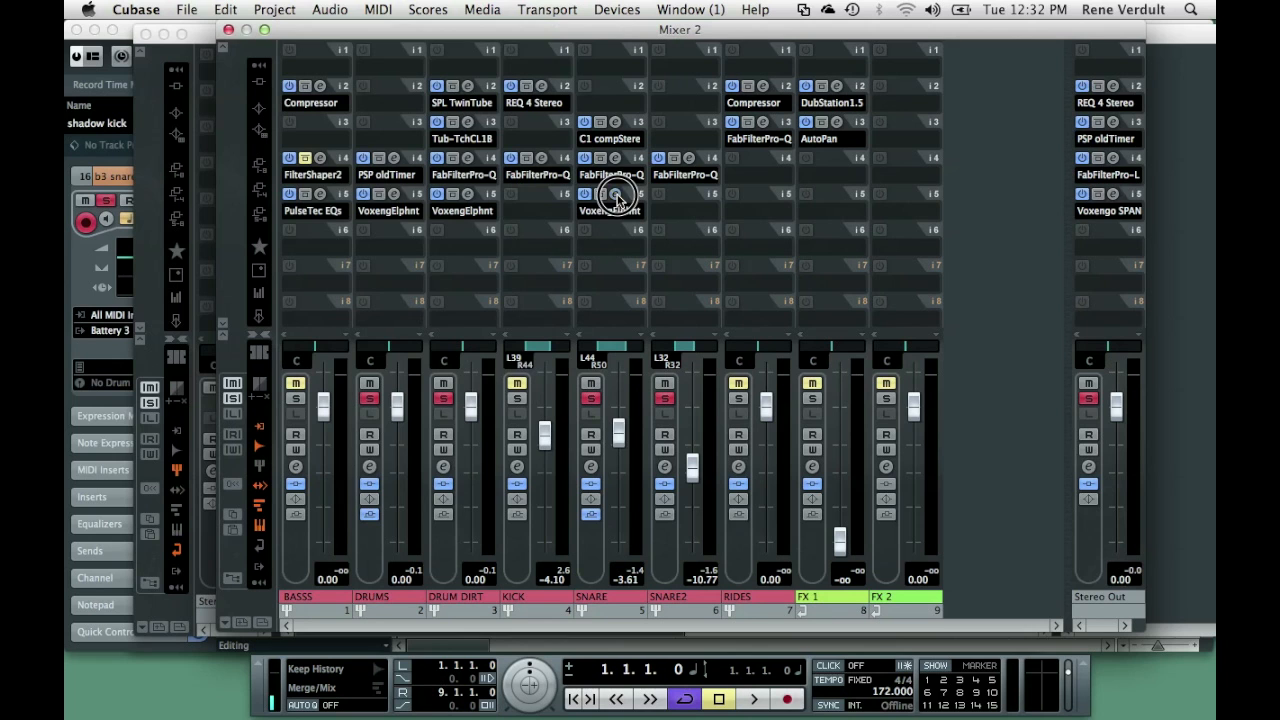
pyautogui.click(616, 160)
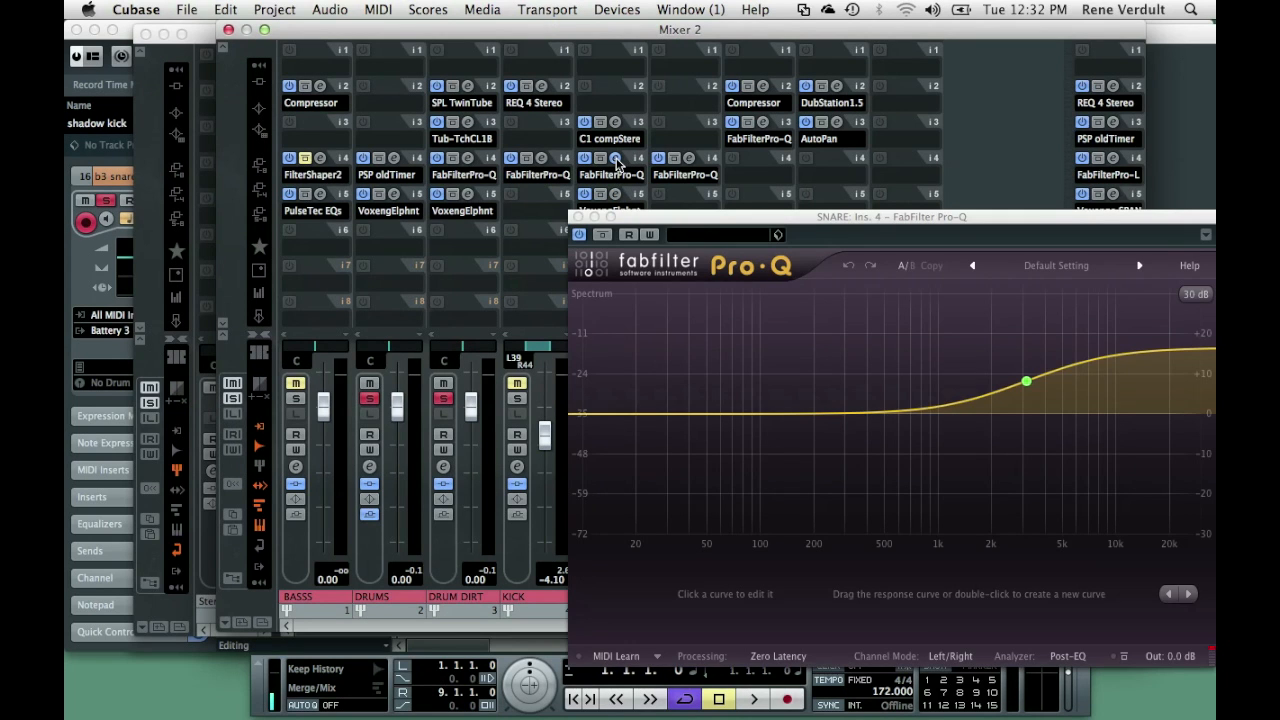
pyautogui.click(616, 160)
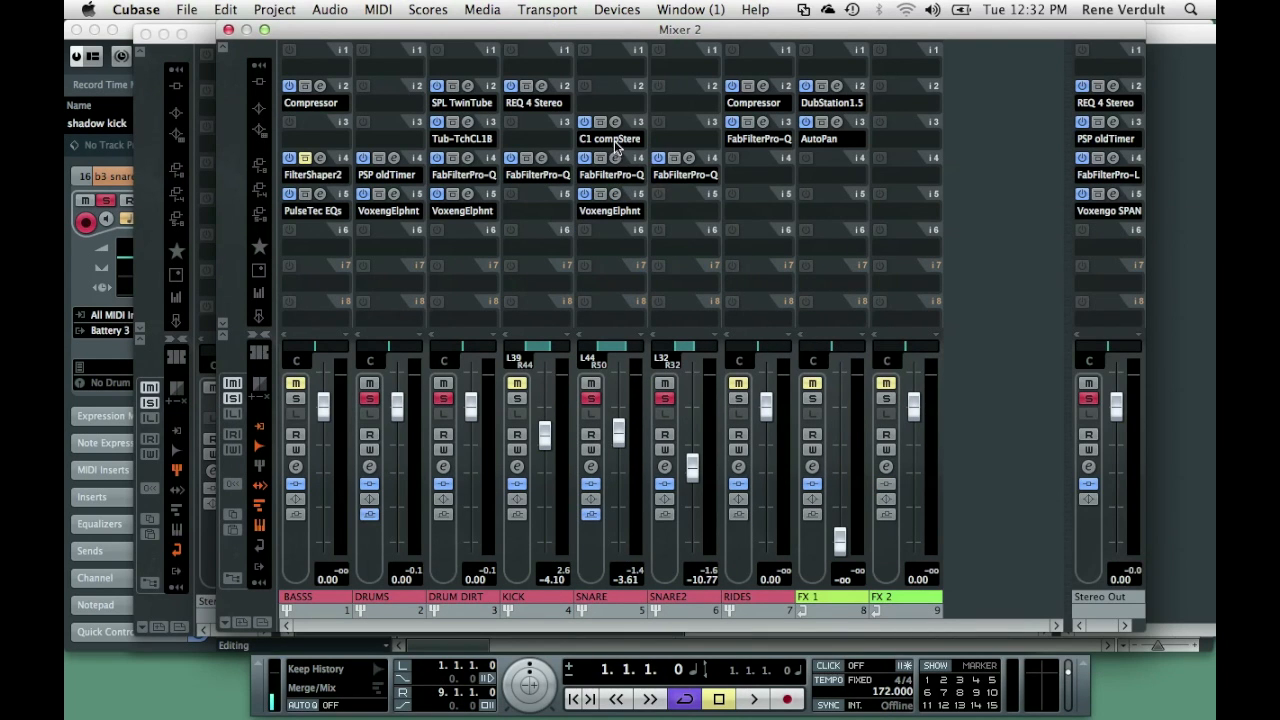
pyautogui.click(614, 122)
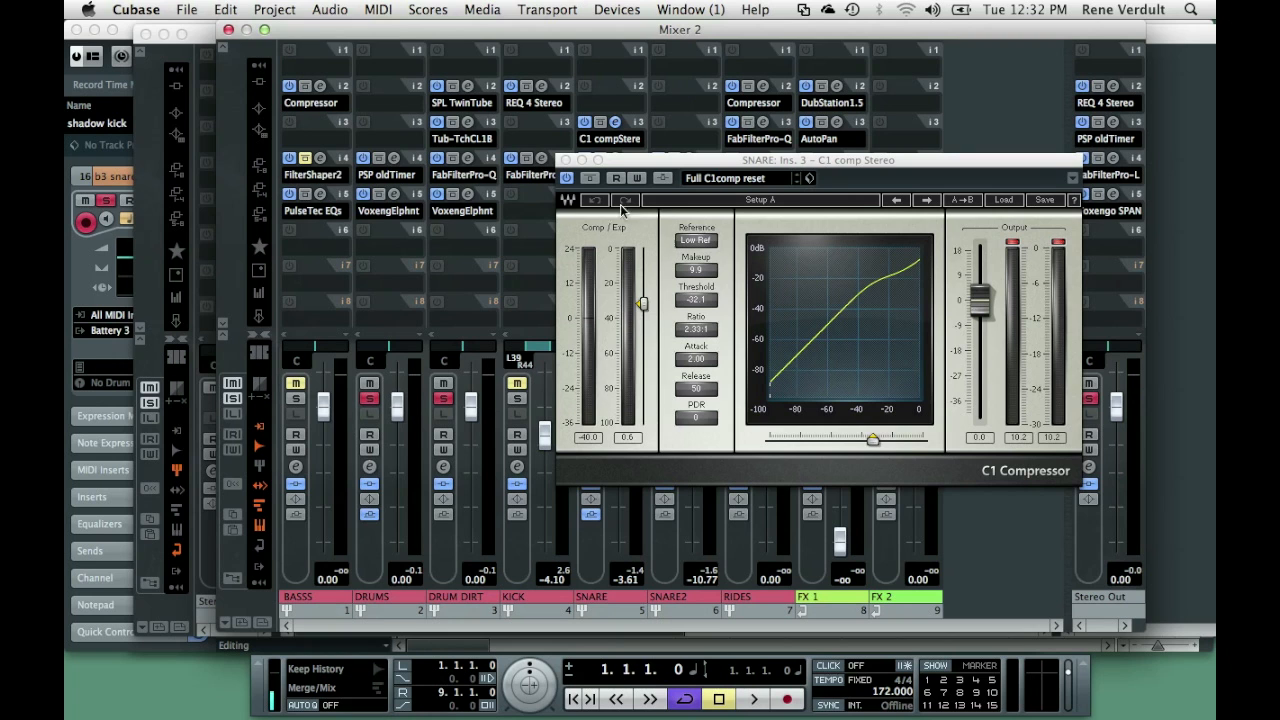
pyautogui.click(565, 161)
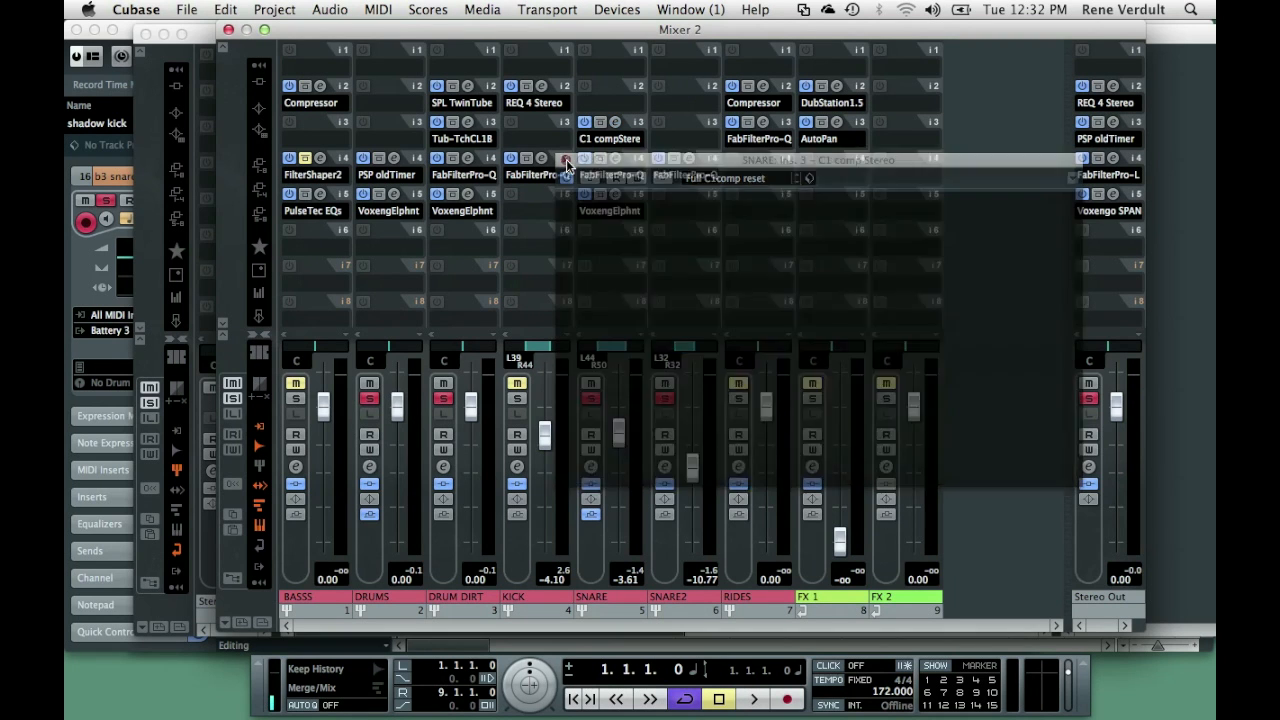
# Examine the SNARE group's channel settings for its send to SNARE2, and close the window.
pyautogui.click(591, 467)
pyautogui.moveTo(654, 249); pyautogui.dragTo(414, 137)
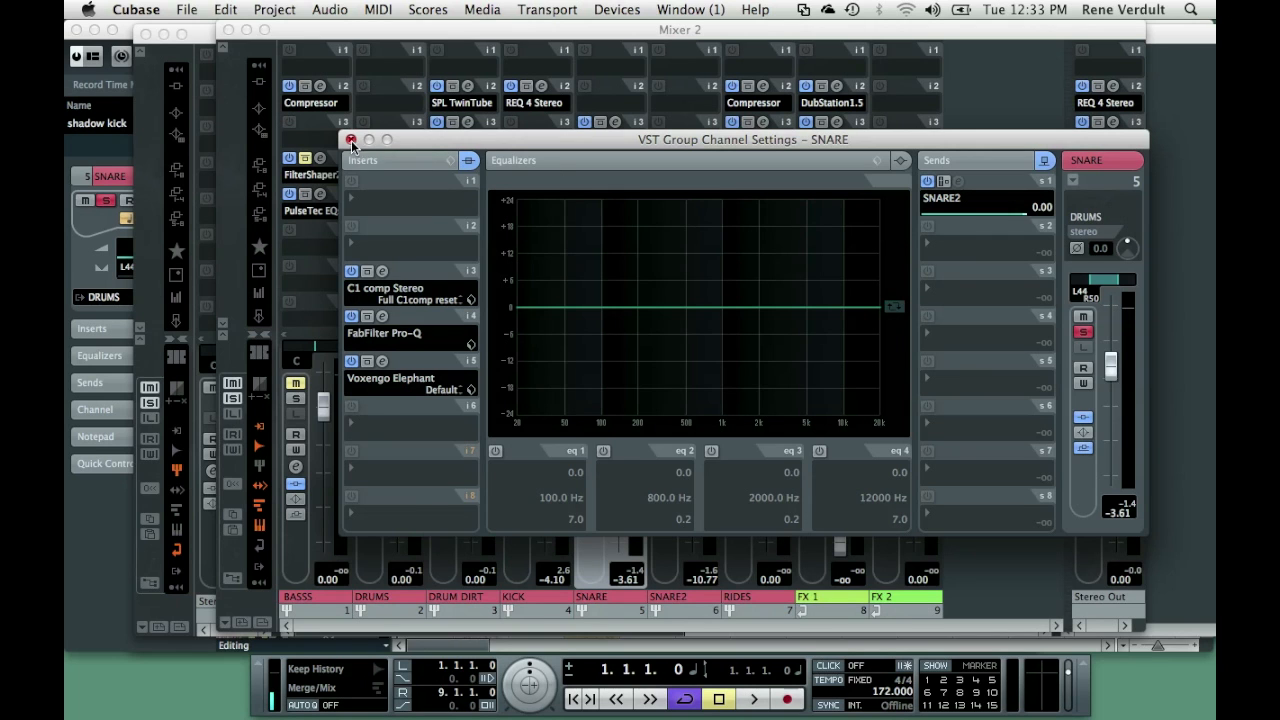
pyautogui.click(351, 140)
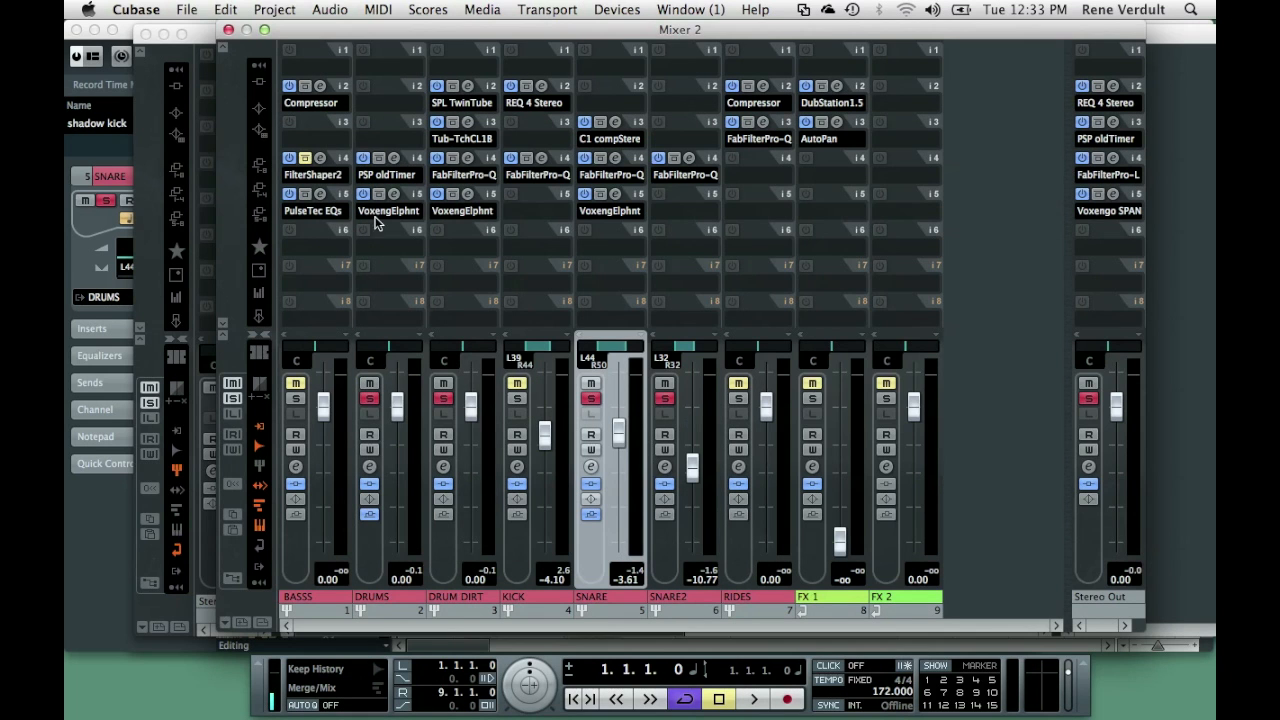
# Examine the FabFilter Pro-Q curve on the SNARE2 group and close its editor.
pyautogui.click(689, 159)
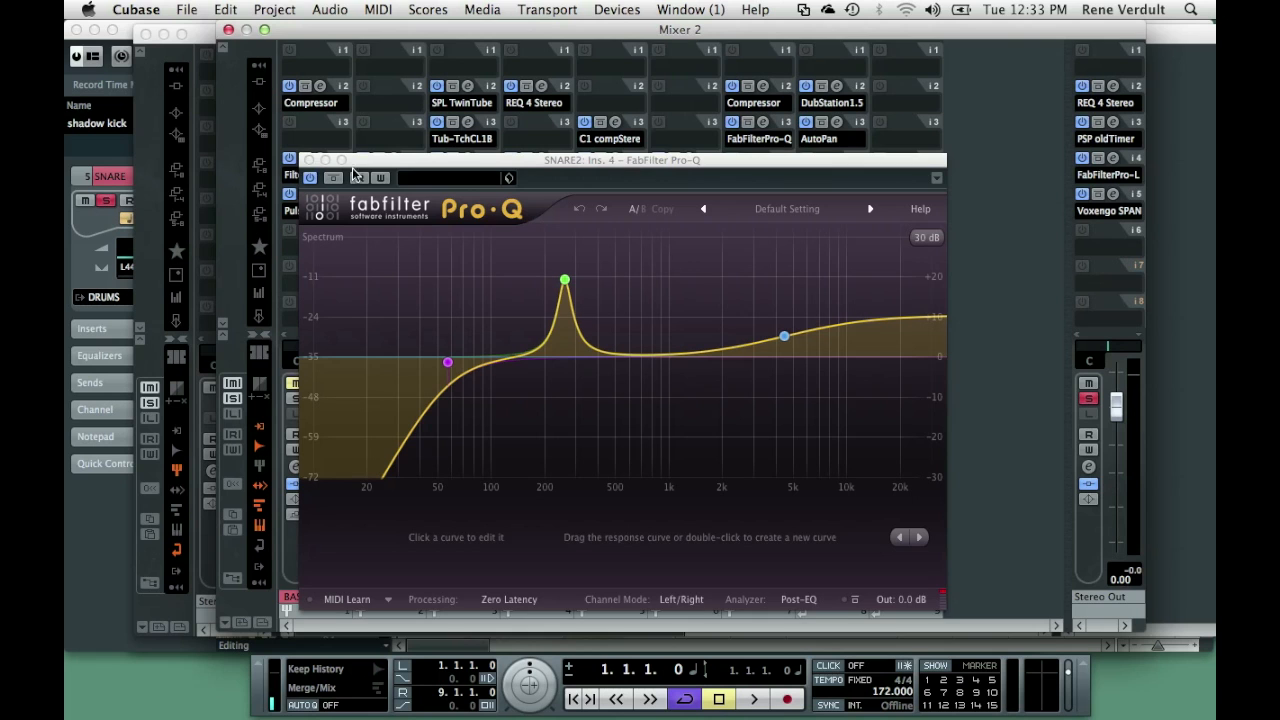
pyautogui.click(310, 160)
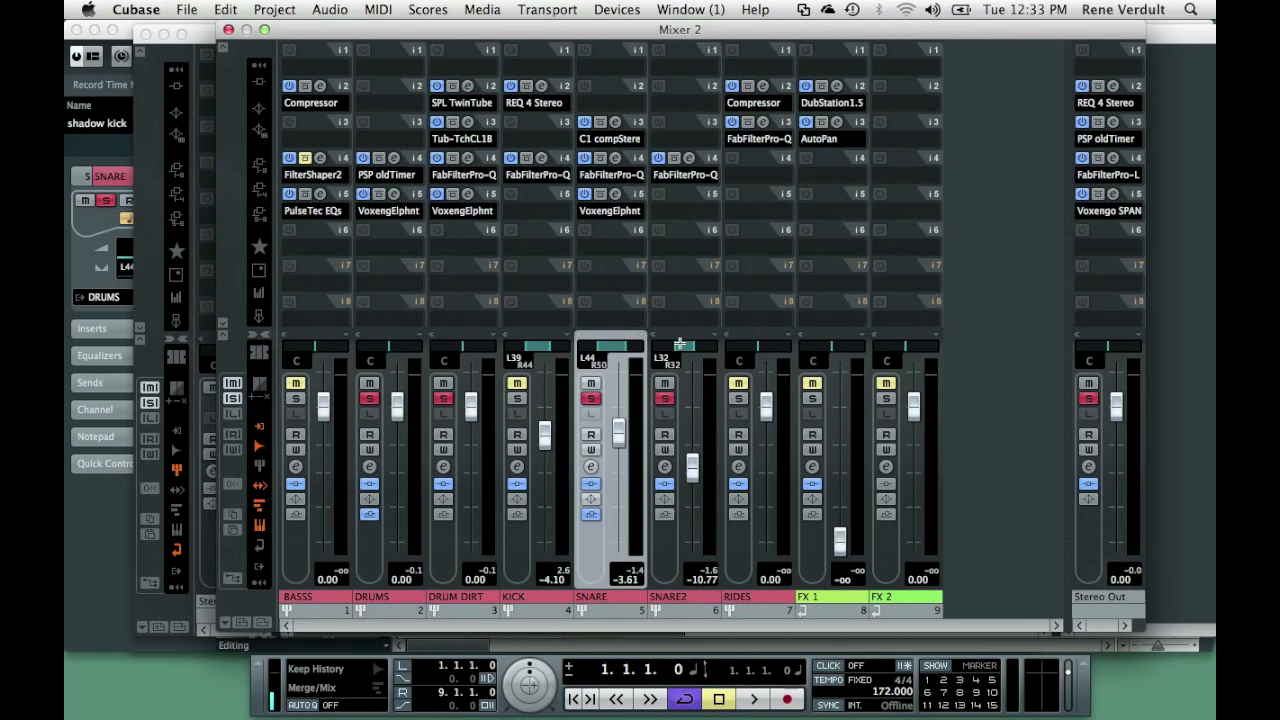
pyautogui.click(689, 160)
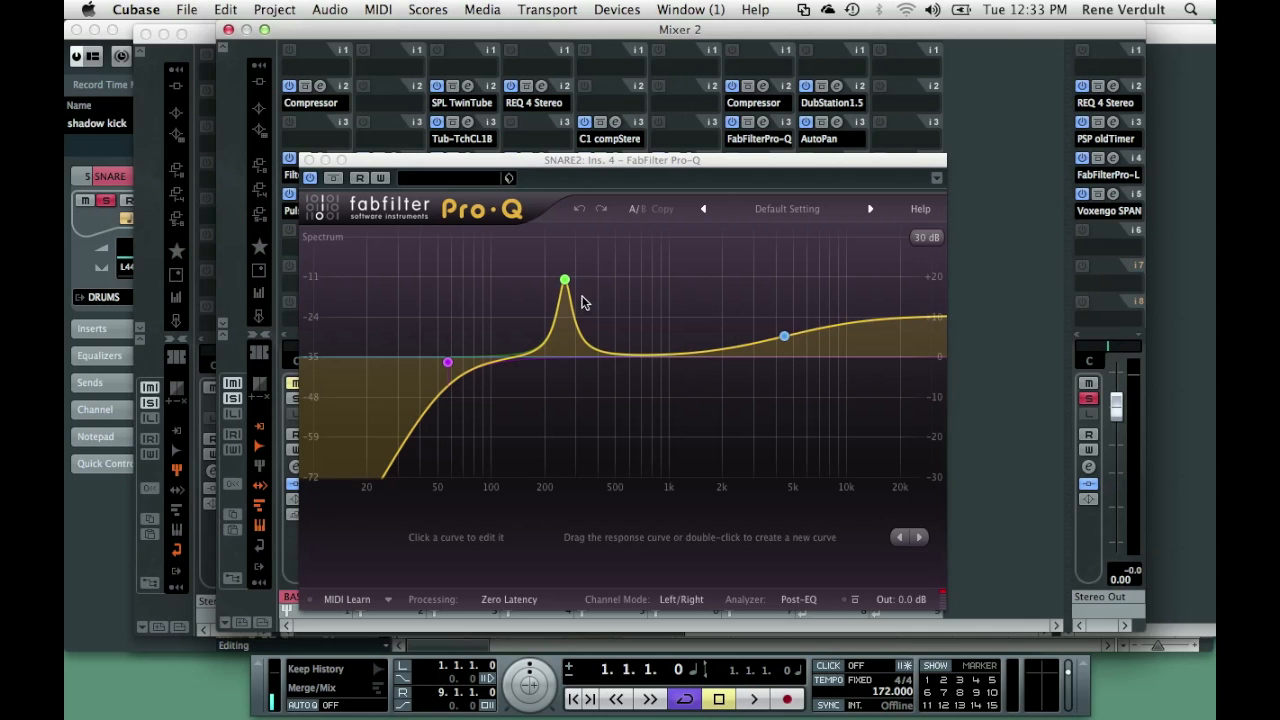
pyautogui.press('super+w')
# Play the snares with SNARE2 muted and with it unmuted to compare its contribution, and stop playback.
pyautogui.press('space')
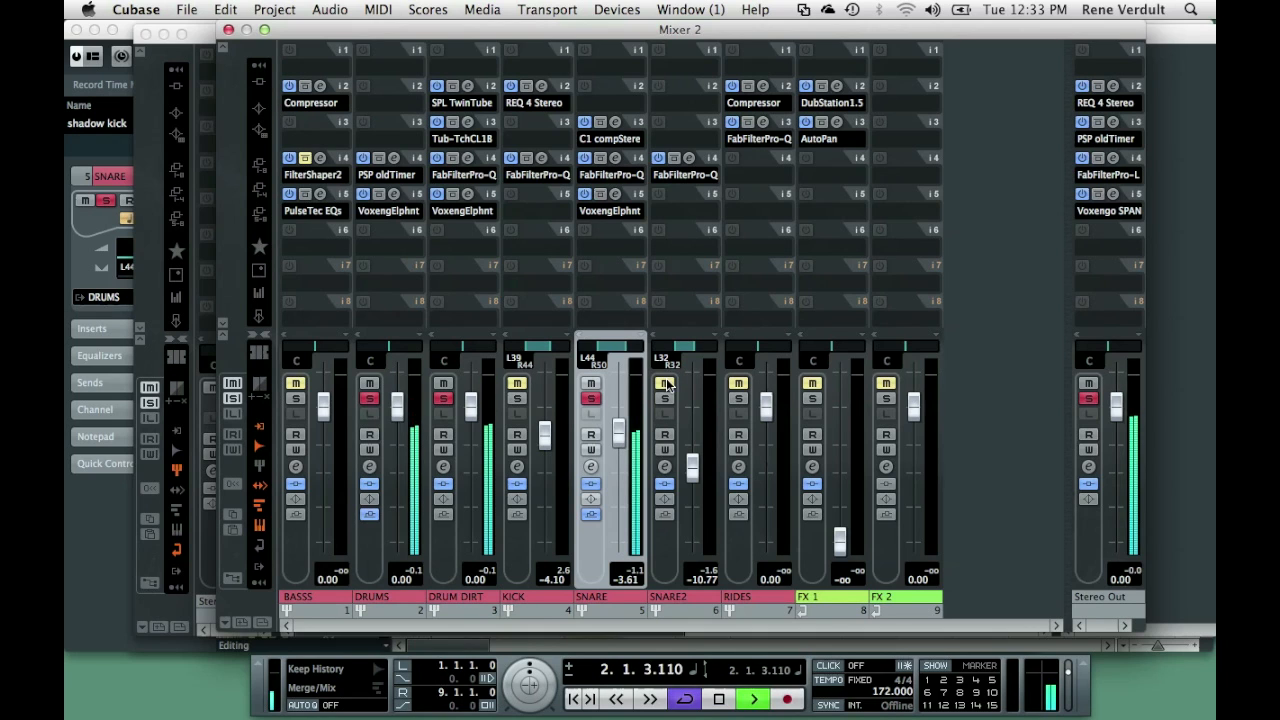
pyautogui.click(666, 386)
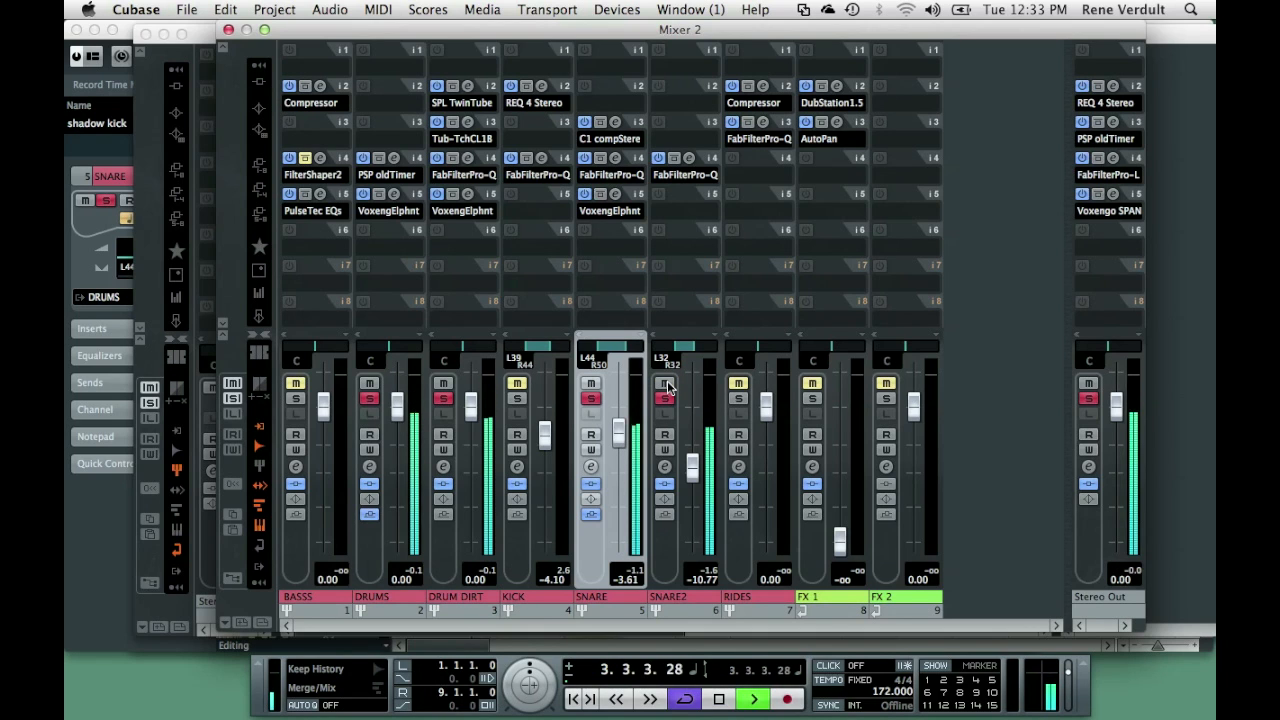
pyautogui.press('space')
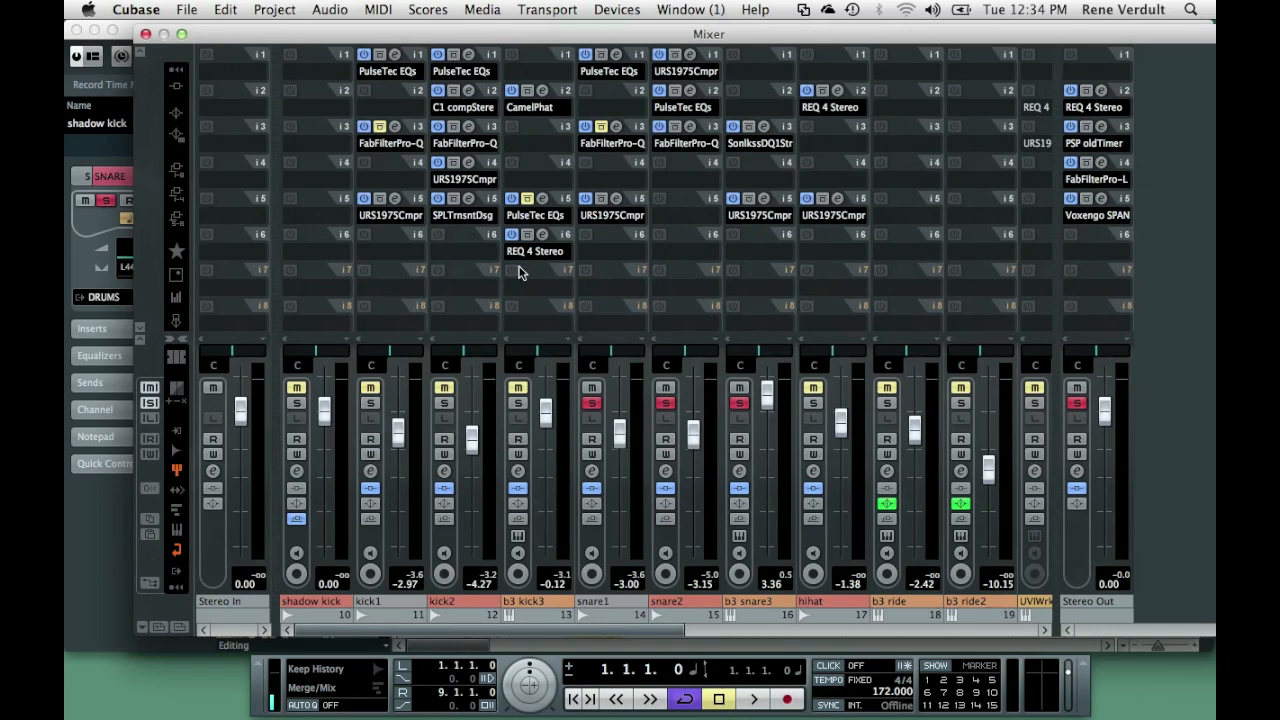
# Solo b3 kick3 in the first mixer, inspect its CamelPhat insert with the DRM Accentizor preset, and close the plug-in.
pyautogui.click(518, 403)
pyautogui.click(542, 92)
pyautogui.click(542, 92)
pyautogui.click(542, 92)
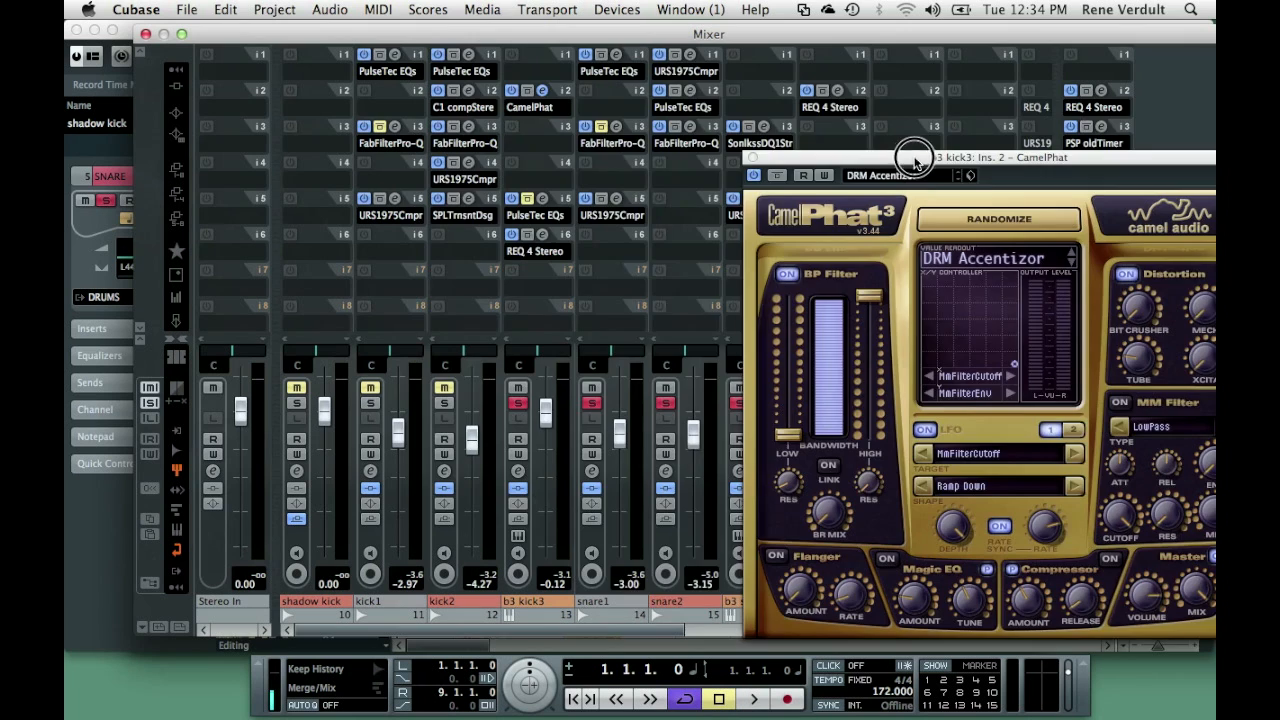
pyautogui.moveTo(916, 163); pyautogui.dragTo(576, 69)
pyautogui.moveTo(465, 362)
pyautogui.moveTo(463, 385)
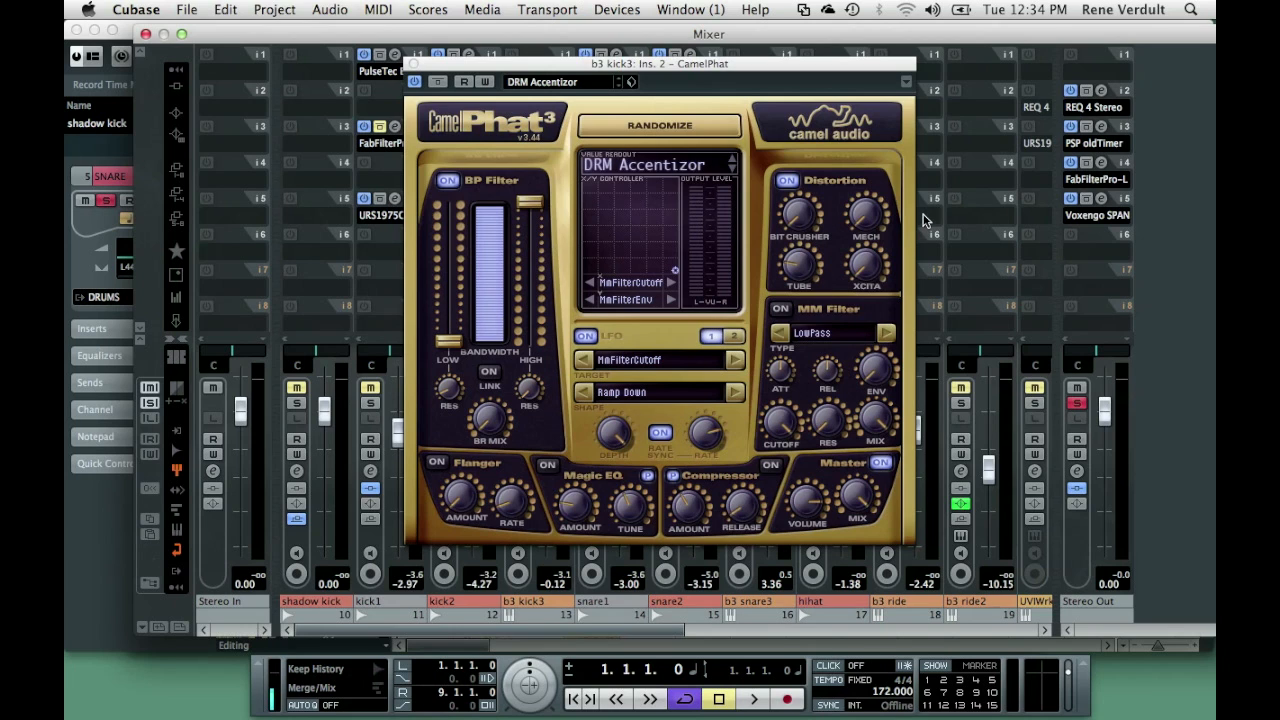
pyautogui.moveTo(820, 278)
pyautogui.click(413, 64)
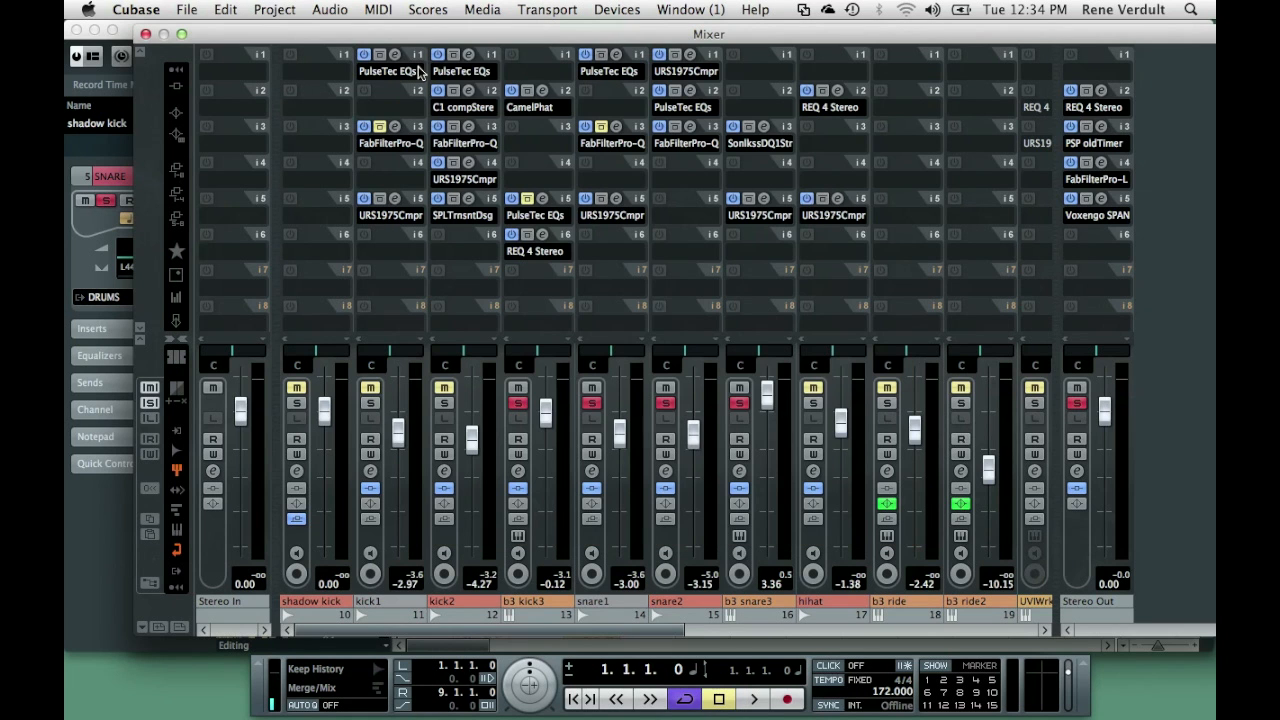
# Inspect the REQ 4 equalizer on b3 kick3, checking the frequency of band 2, and close its editor.
pyautogui.click(545, 236)
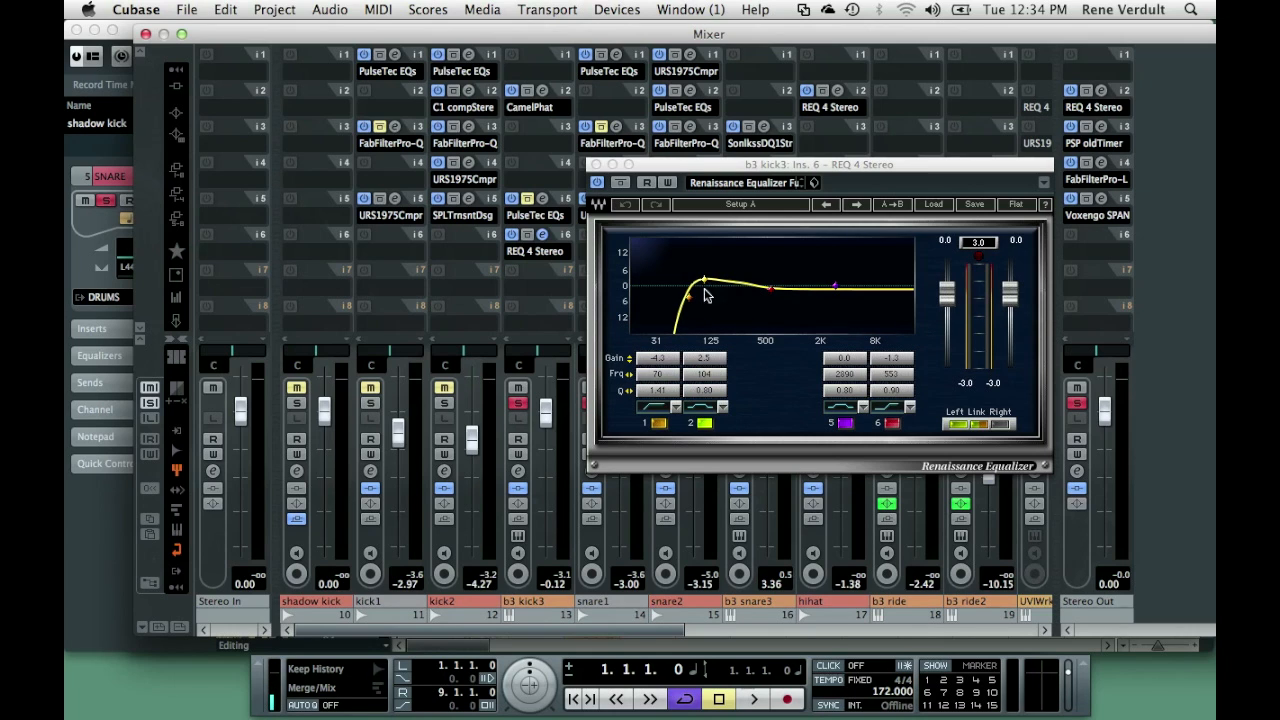
pyautogui.click(712, 376)
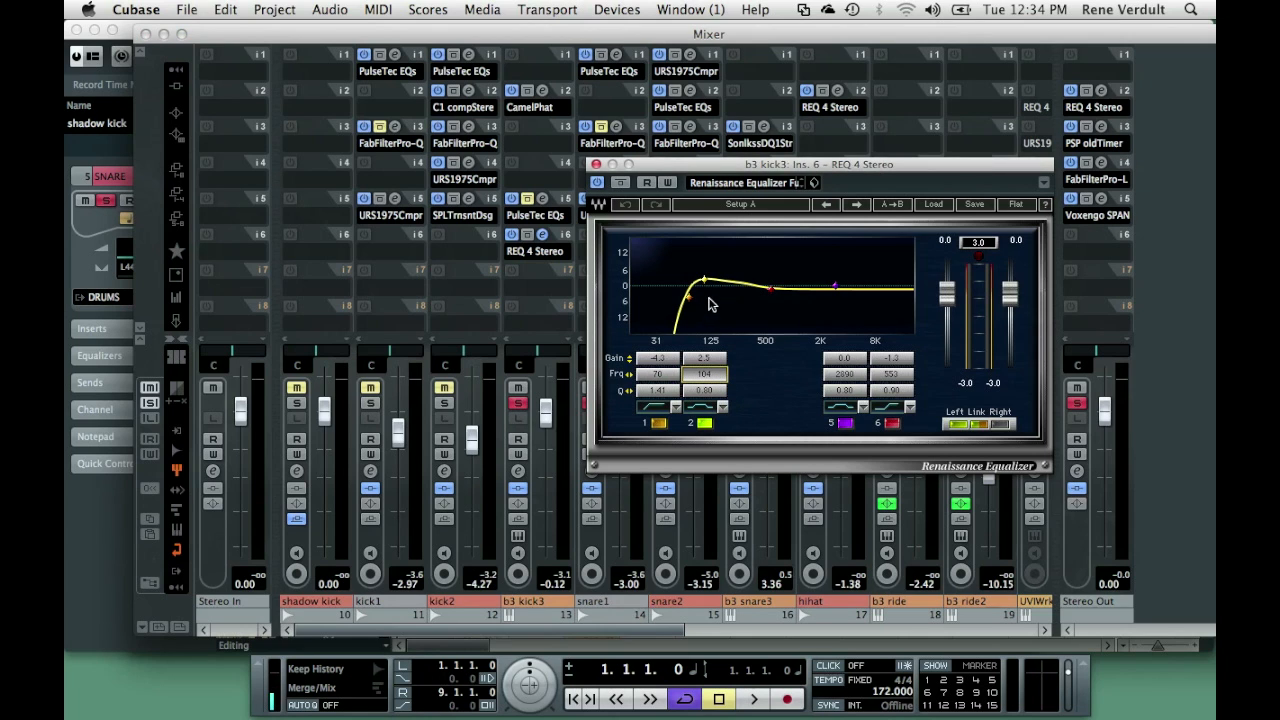
pyautogui.click(596, 165)
pyautogui.click(594, 165)
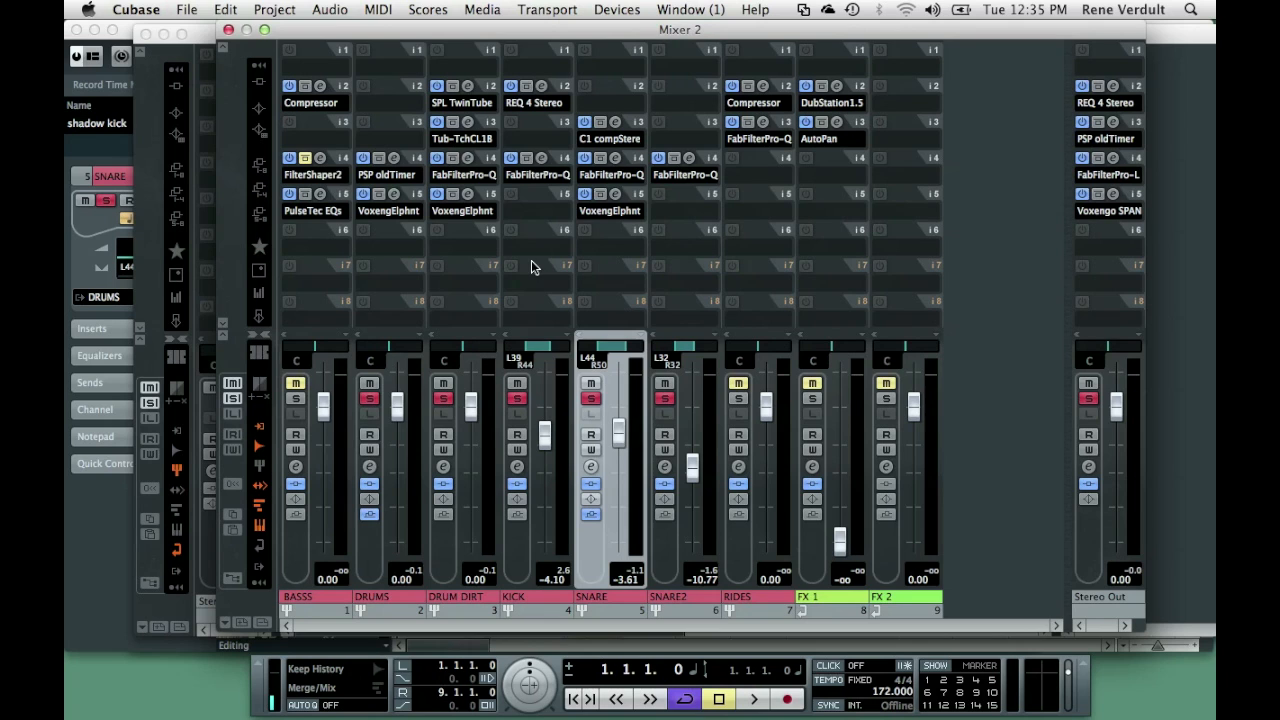
# Inspect the FabFilter Pro-Q and REQ 4 inserts on the KICK group in Mixer 2, and close that mixer.
pyautogui.click(541, 158)
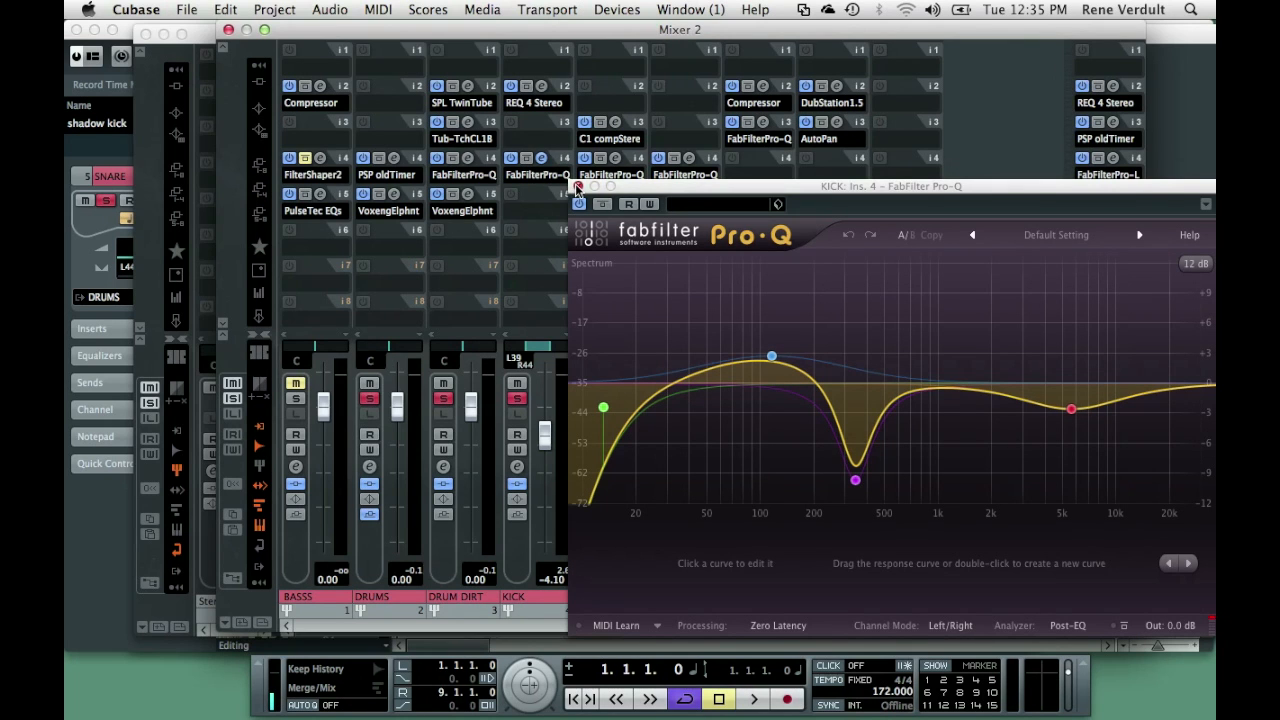
pyautogui.click(577, 187)
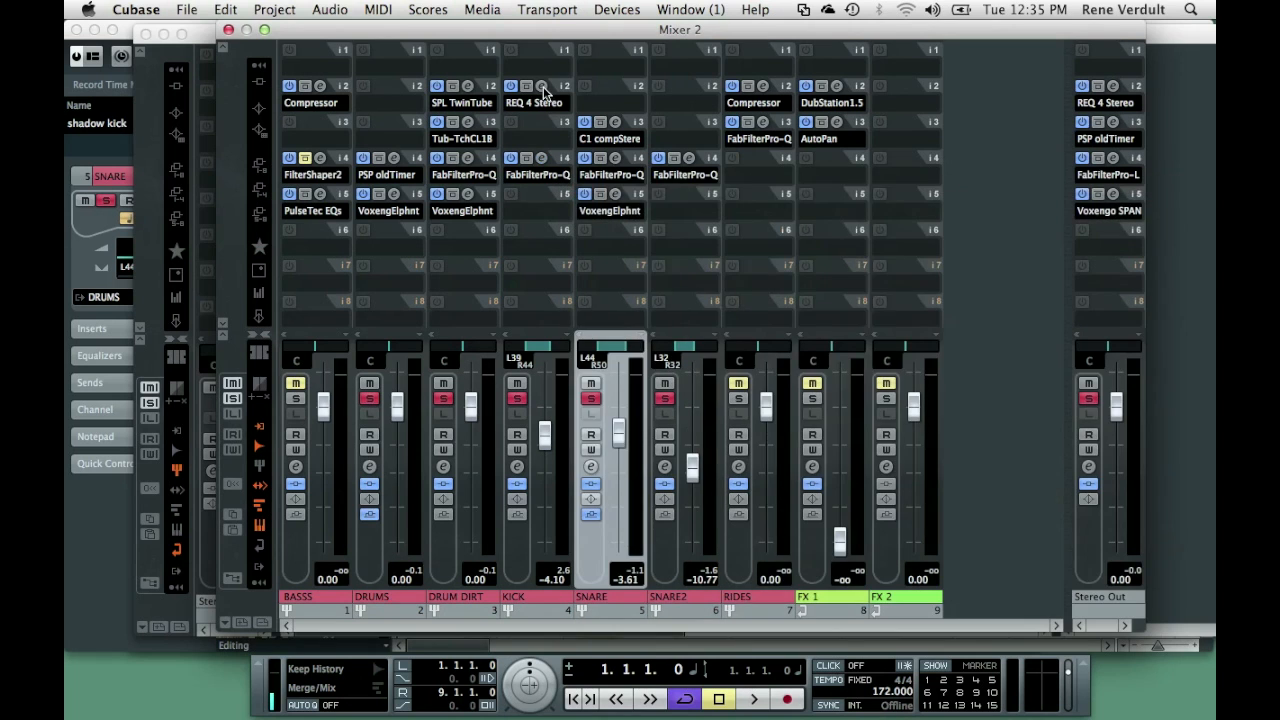
pyautogui.click(541, 87)
pyautogui.click(541, 87)
pyautogui.click(541, 87)
pyautogui.click(541, 87)
pyautogui.click(228, 30)
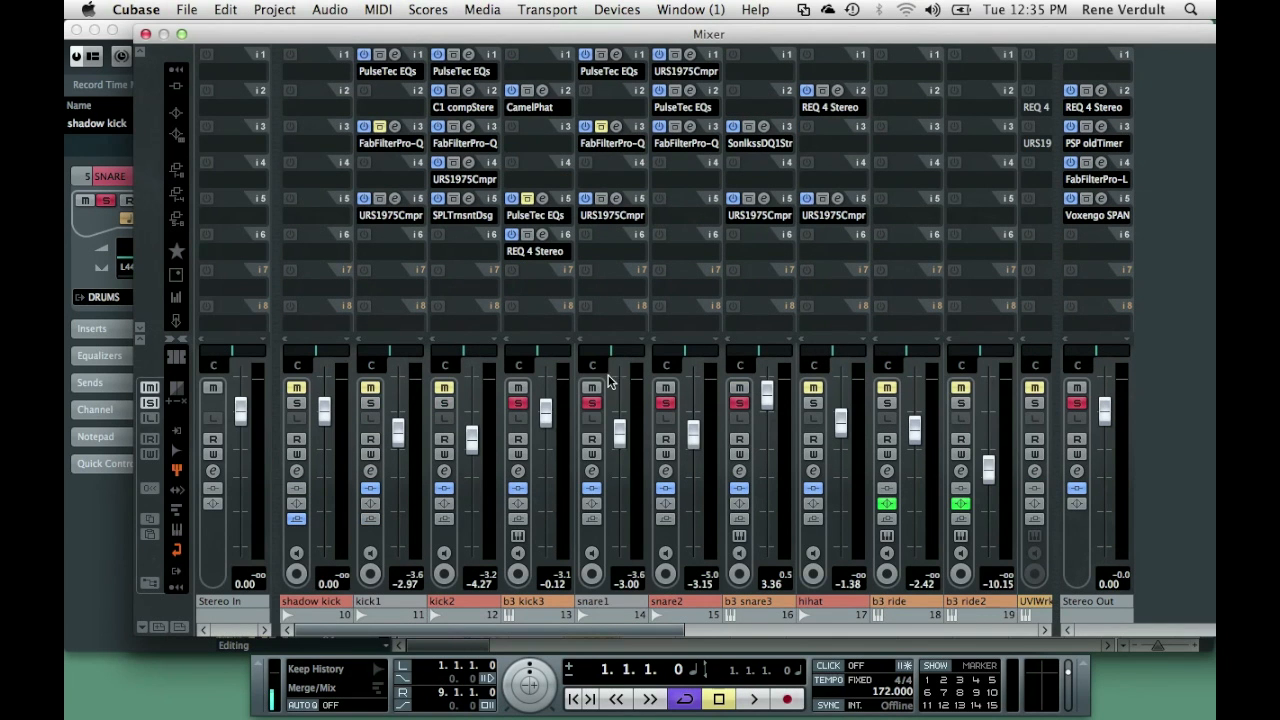
# Turn off solo on the three snare layers and solo kick2 and kick1 alongside b3 kick3.
pyautogui.click(596, 403)
pyautogui.click(666, 404)
pyautogui.click(739, 403)
pyautogui.click(444, 403)
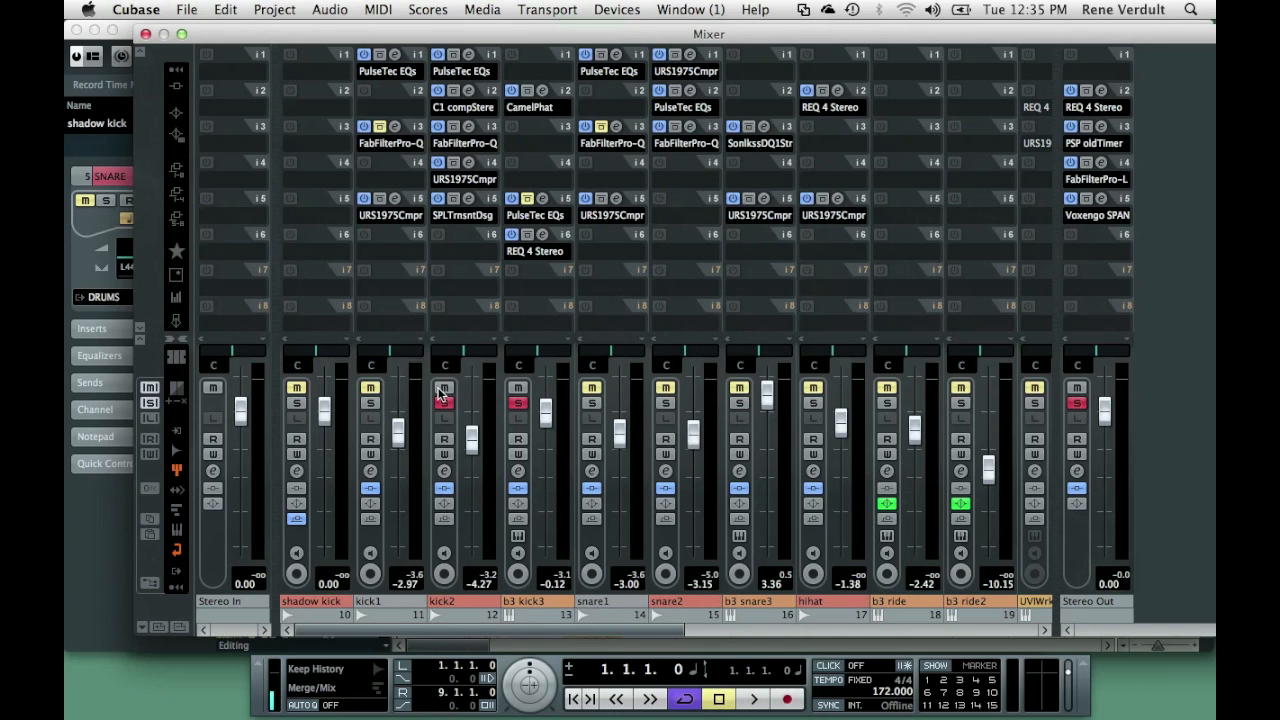
pyautogui.click(370, 402)
# Play the kicks from Mixer 2 while bypassing and re-enabling the KICK group's FabFilter Pro-Q and REQ 4, and stop playback.
pyautogui.press('super+F3')
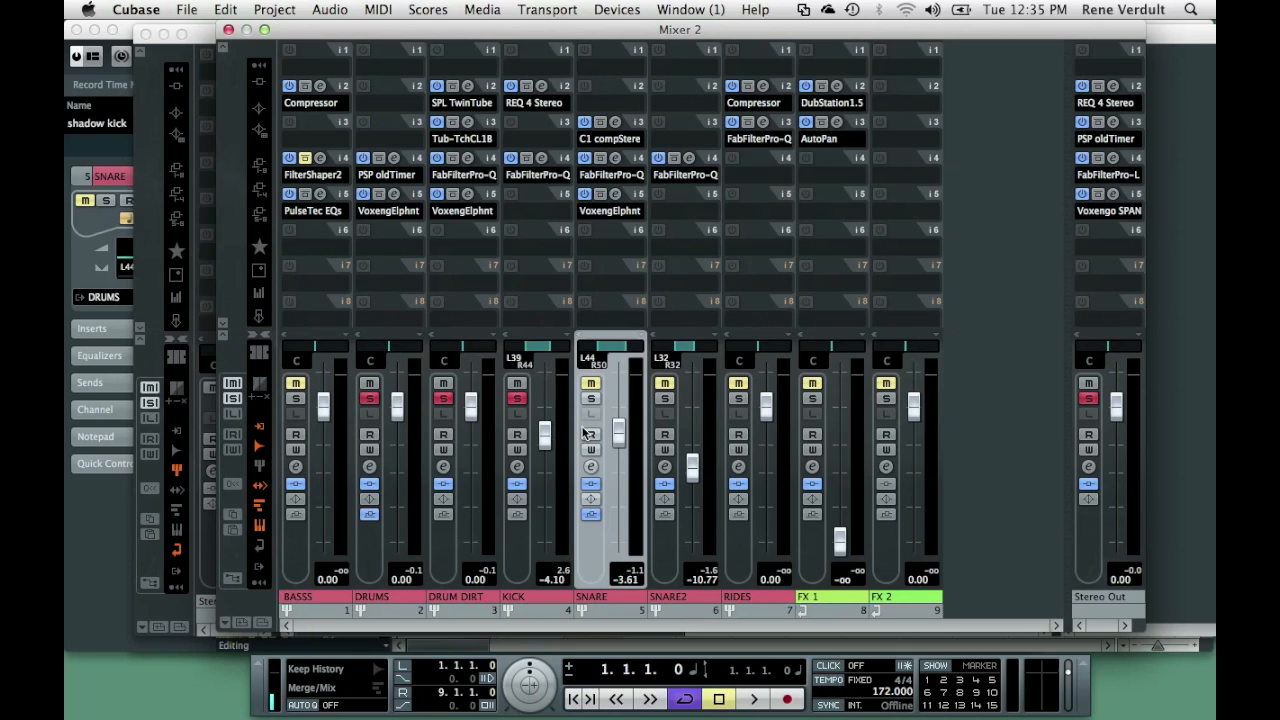
pyautogui.click(517, 400)
pyautogui.press('space')
pyautogui.click(526, 158)
pyautogui.click(527, 87)
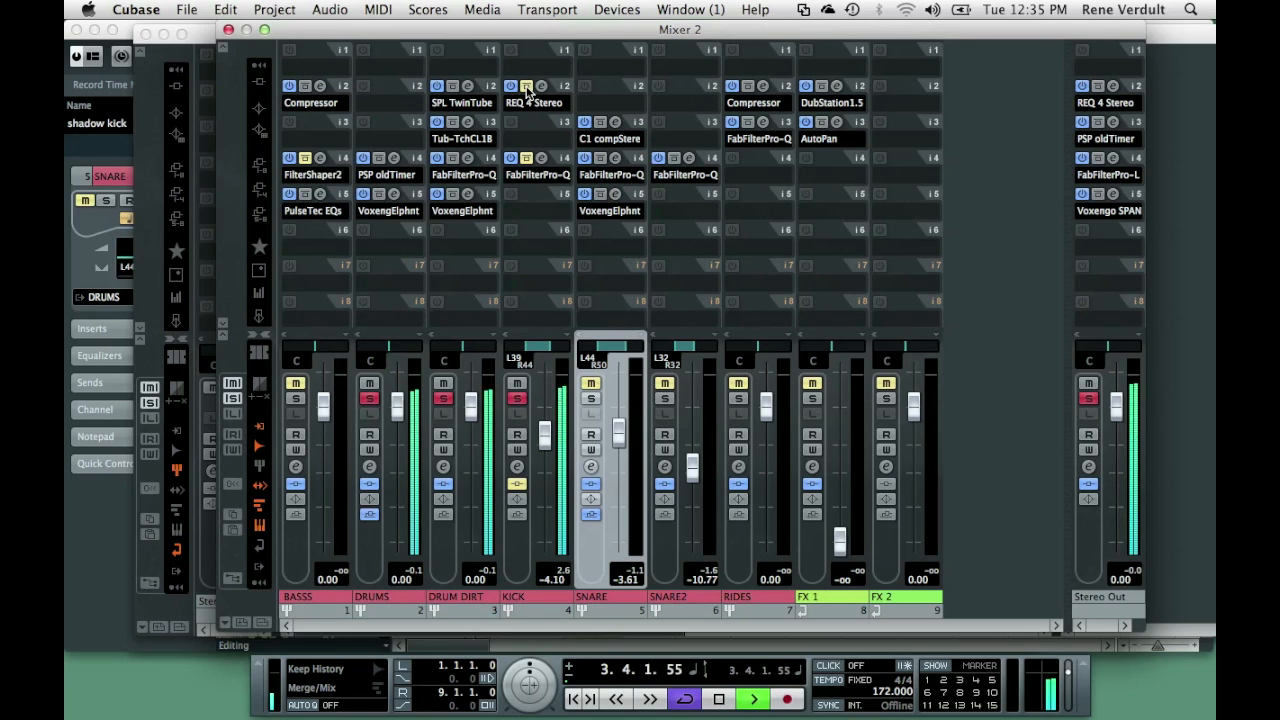
pyautogui.click(527, 87)
pyautogui.click(528, 158)
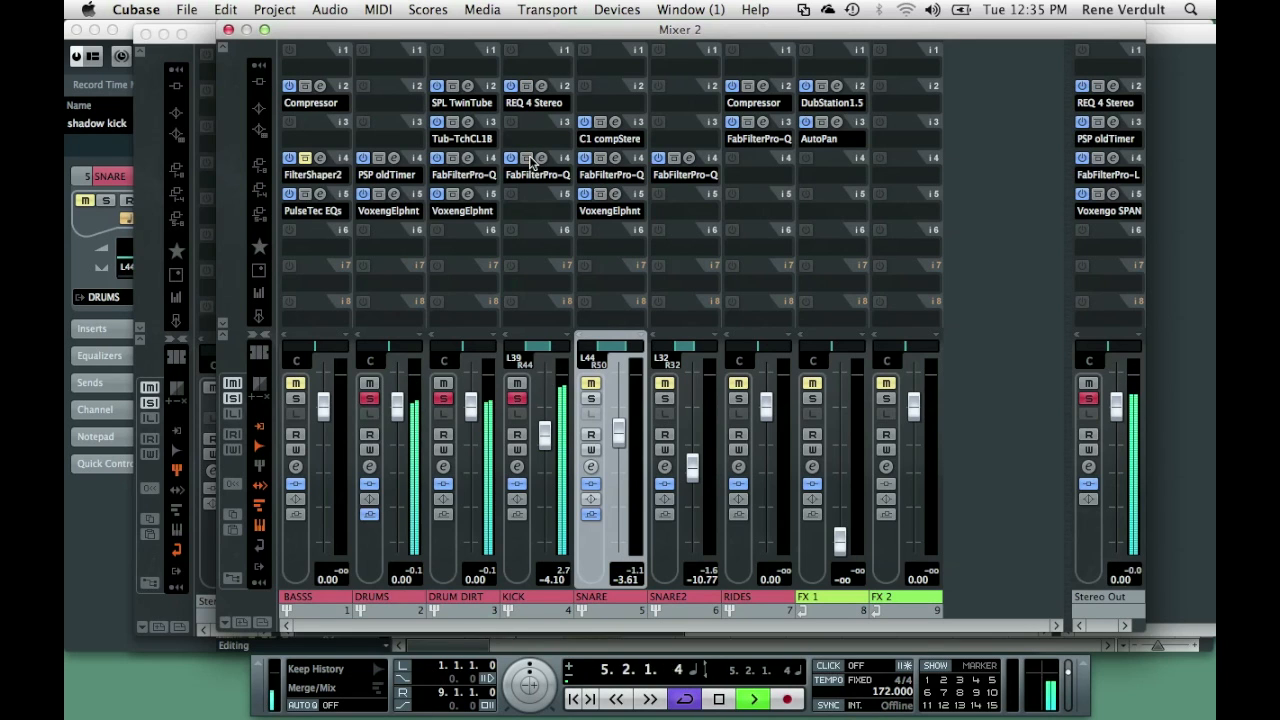
pyautogui.press('space')
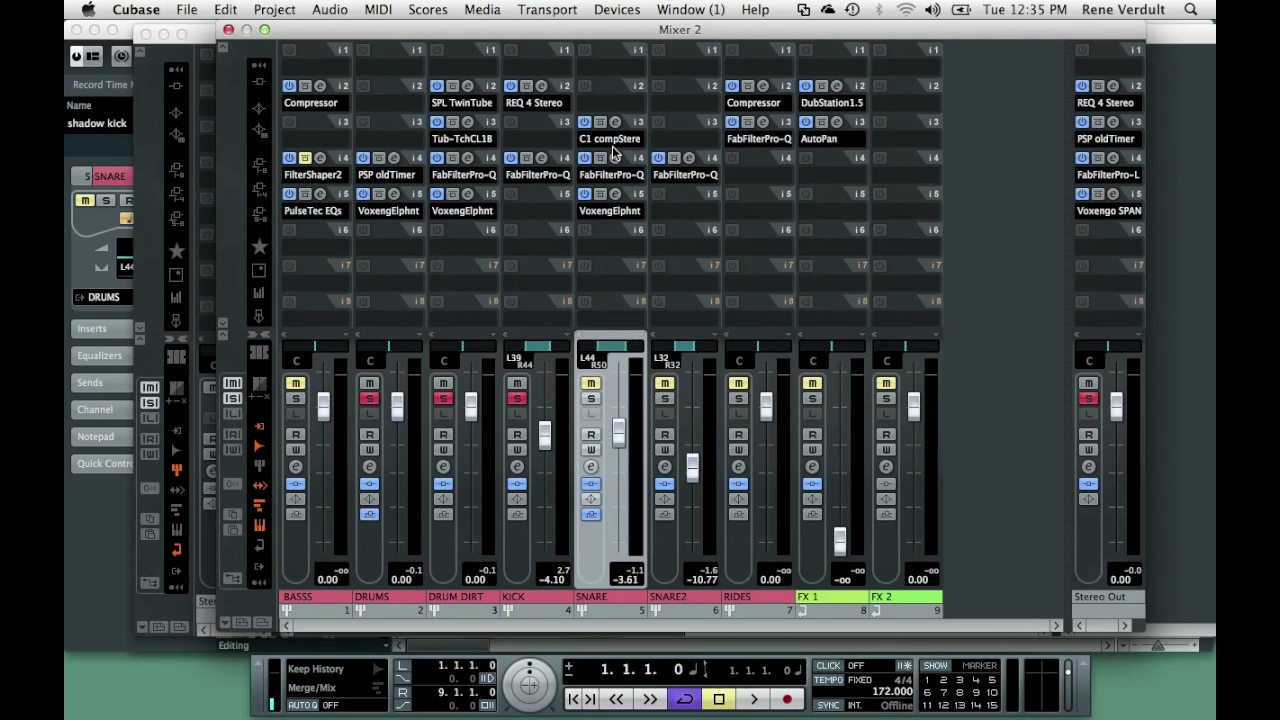
# Check the KICK group's REQ 4 and FabFilter Pro-Q inserts once more, closing their editors and Mixer 2.
pyautogui.click(542, 87)
pyautogui.click(540, 87)
pyautogui.click(542, 158)
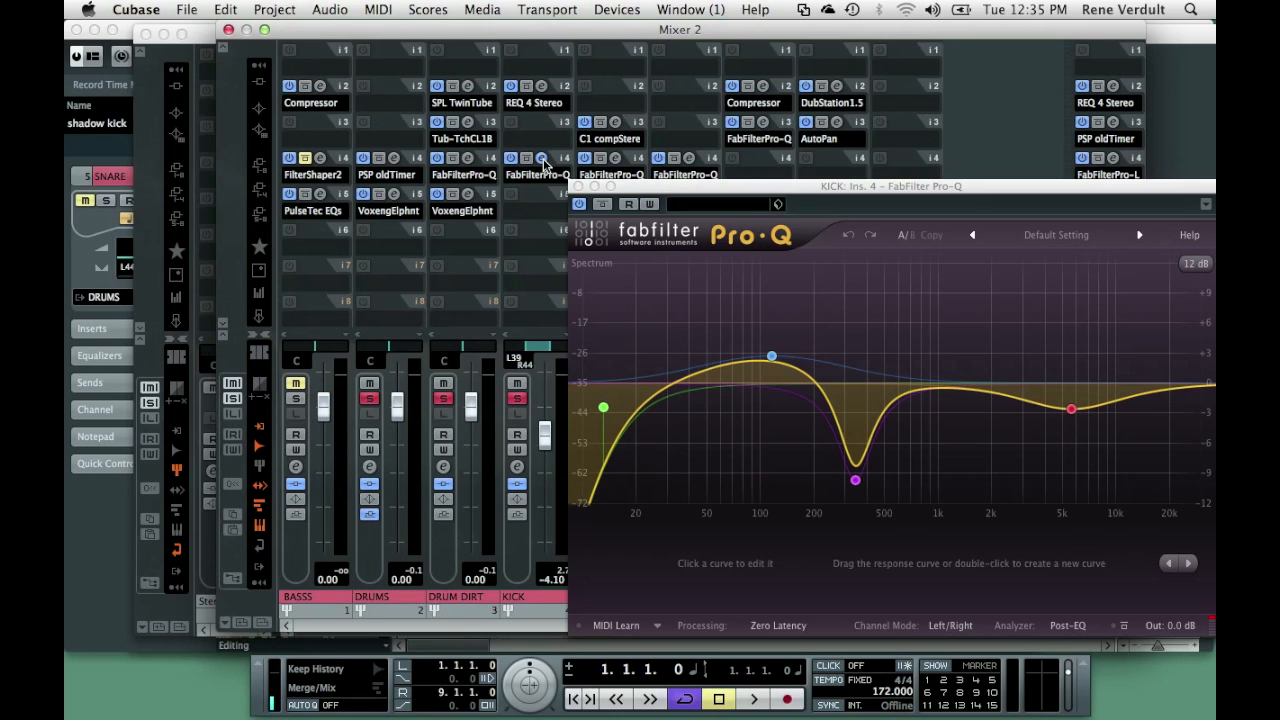
pyautogui.click(543, 158)
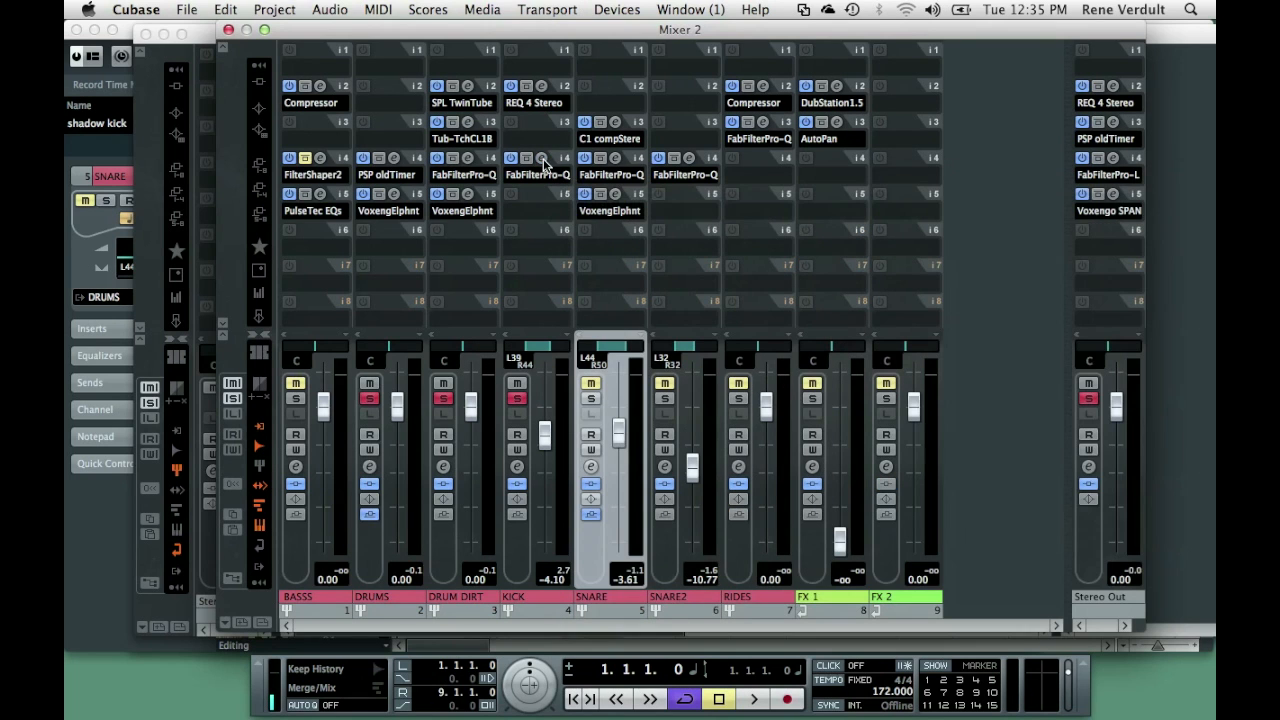
pyautogui.click(229, 30)
pyautogui.moveTo(232, 34); pyautogui.dragTo(227, 33)
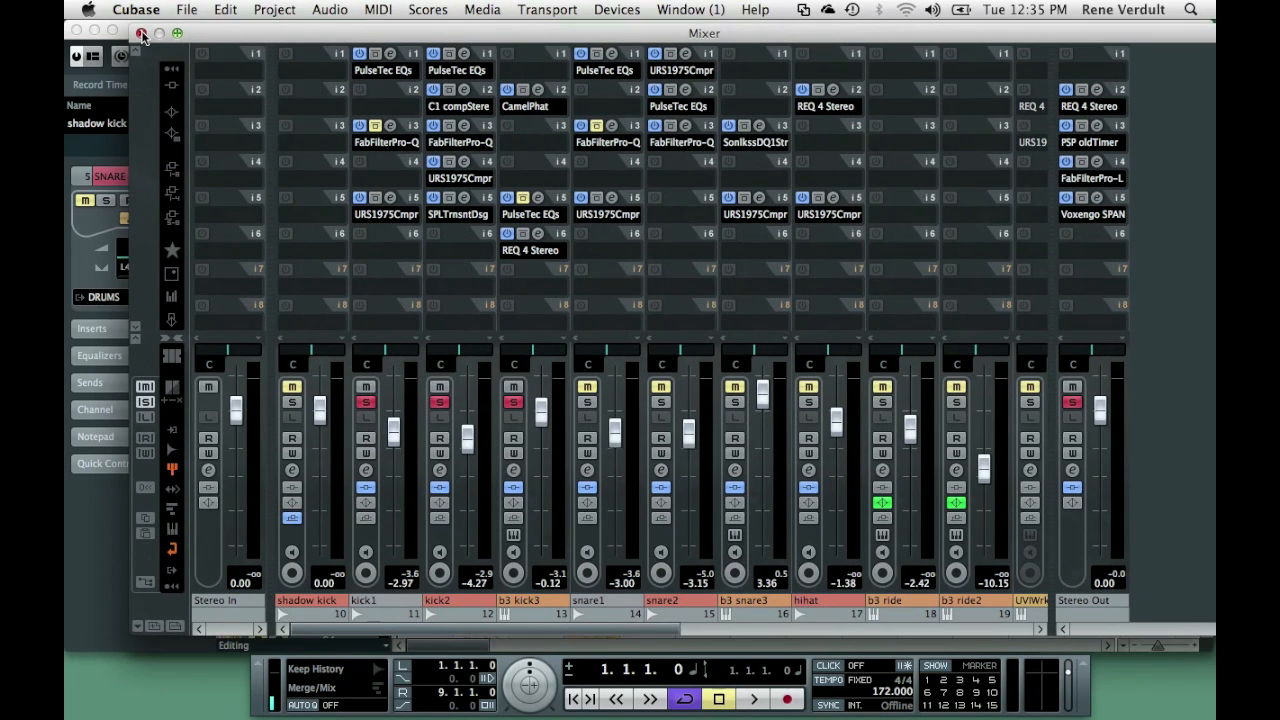
# Inspect the attack and sustain settings of the SPL Transient Designer on kick2, and close its editor and the mixer.
pyautogui.click(464, 199)
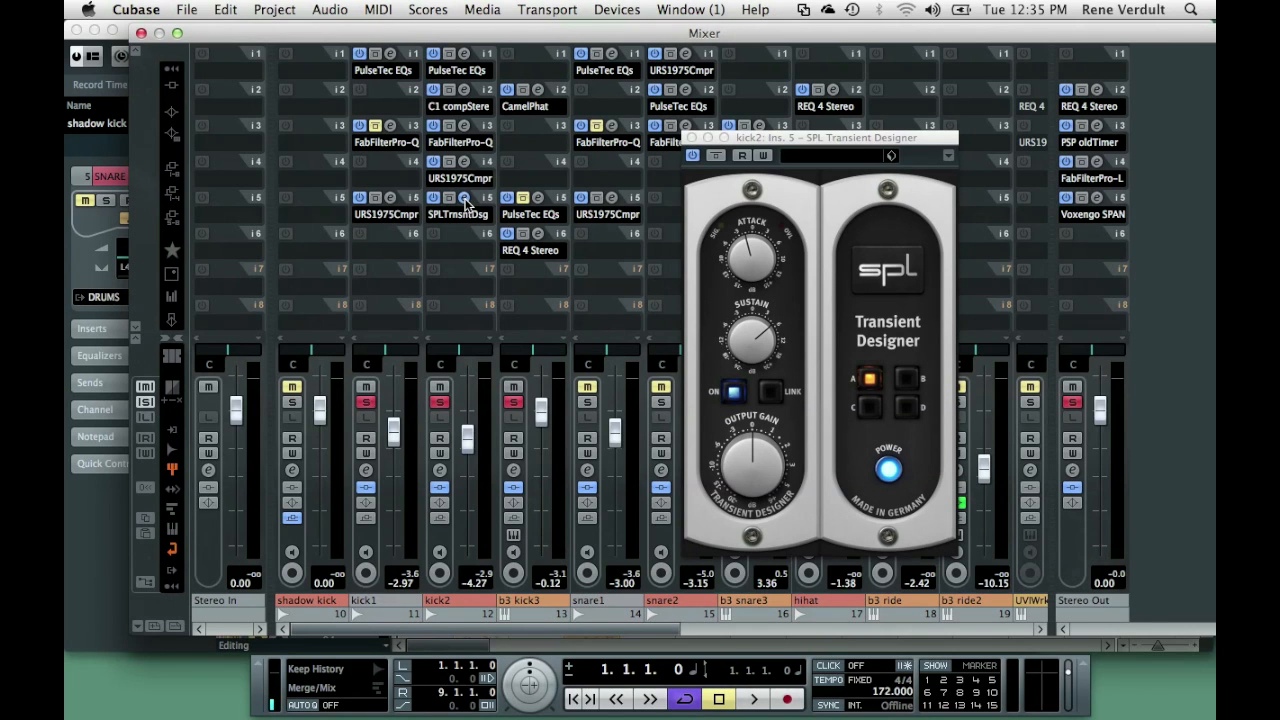
pyautogui.moveTo(768, 140); pyautogui.dragTo(703, 119)
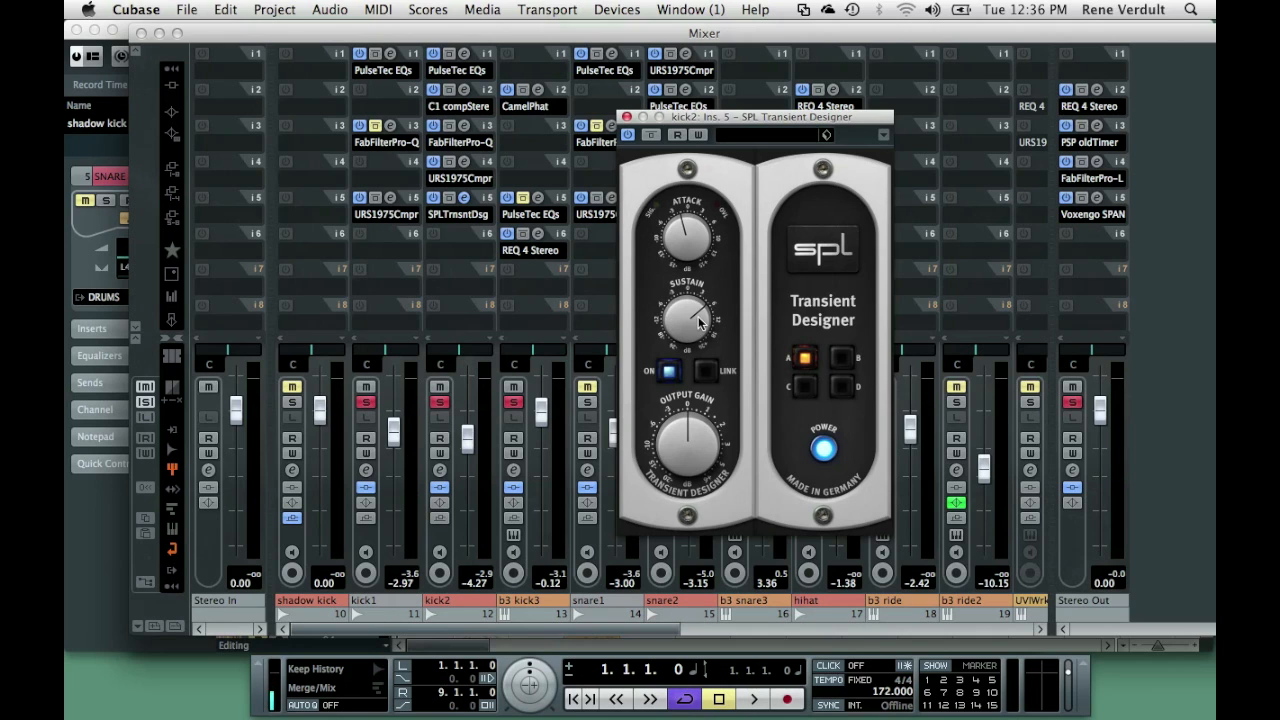
pyautogui.click(627, 117)
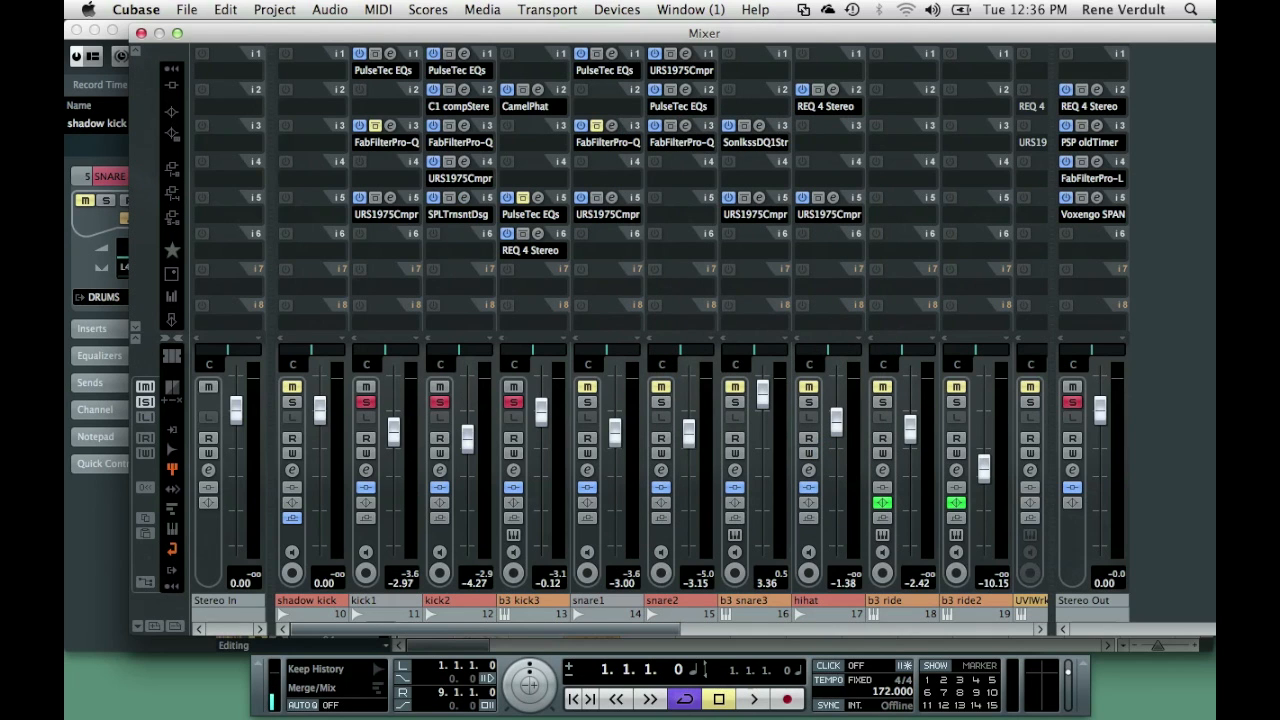
pyautogui.click(141, 33)
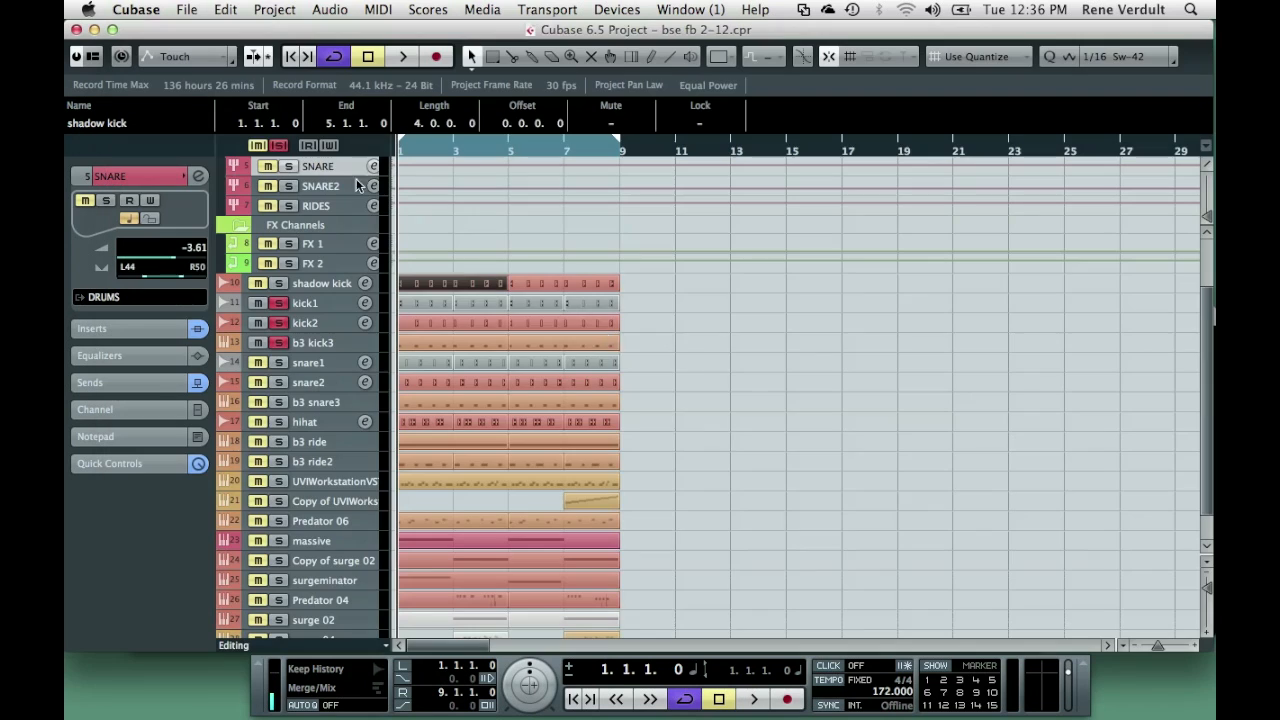
# Open the first kick1 event in its editor, undo the accidental change, and close the editor.
pyautogui.doubleClick(429, 308)
pyautogui.click(432, 303)
pyautogui.click(430, 143)
pyautogui.moveTo(430, 143); pyautogui.dragTo(432, 142)
pyautogui.press('super+z')
pyautogui.click(76, 29)
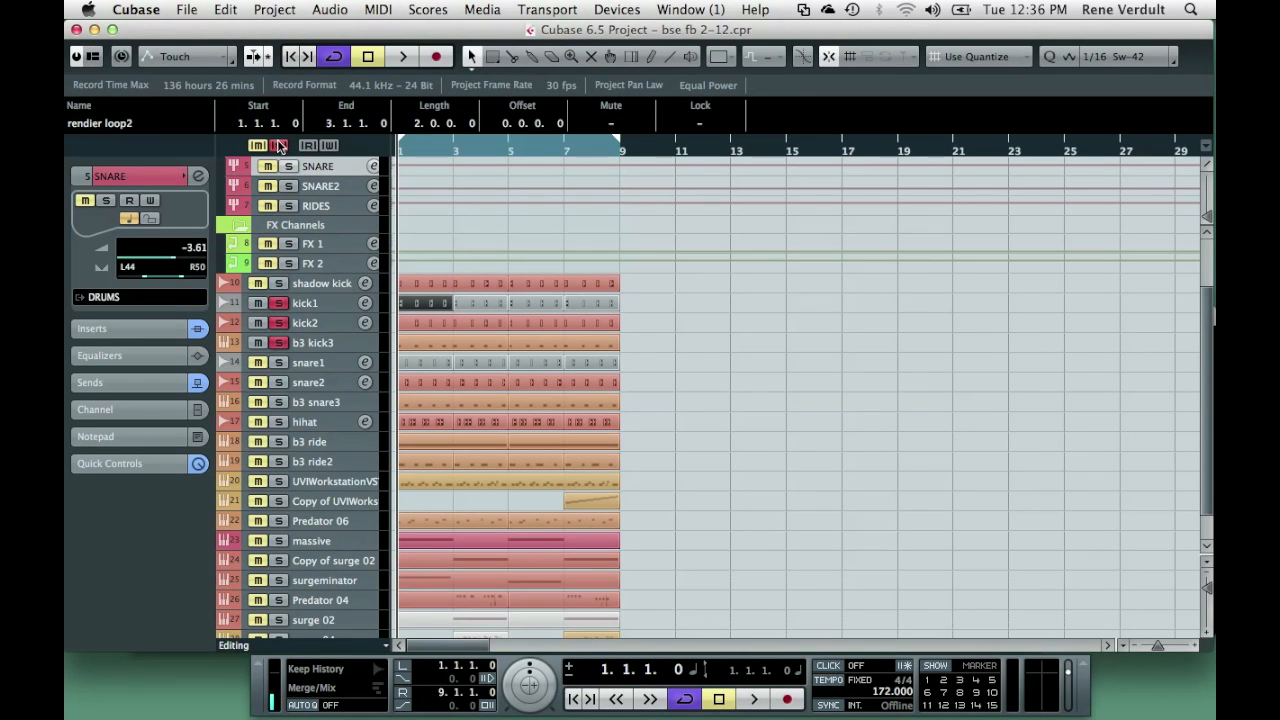
# Close the bse fb 2-12.cpr project and bring Cubase to the front with the bse fb 2-64b.bak project open.
pyautogui.scroll(-2, 348, 383)
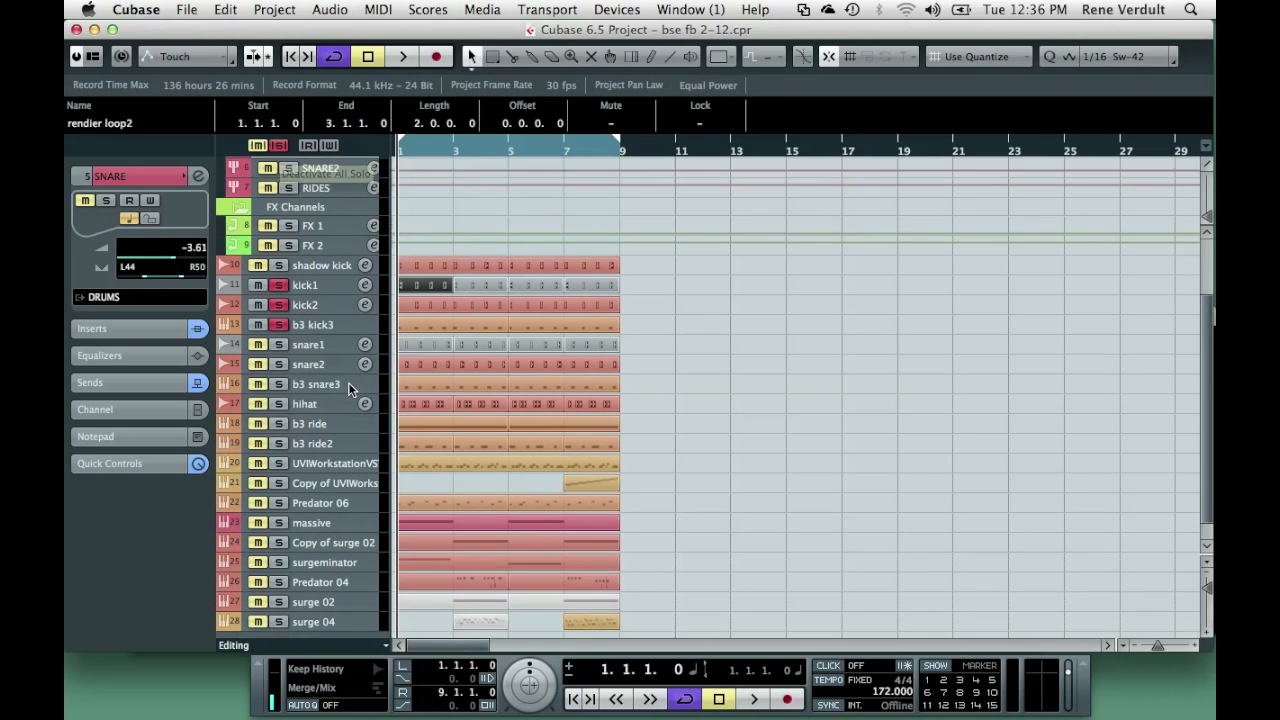
pyautogui.click(186, 9)
pyautogui.click(207, 100)
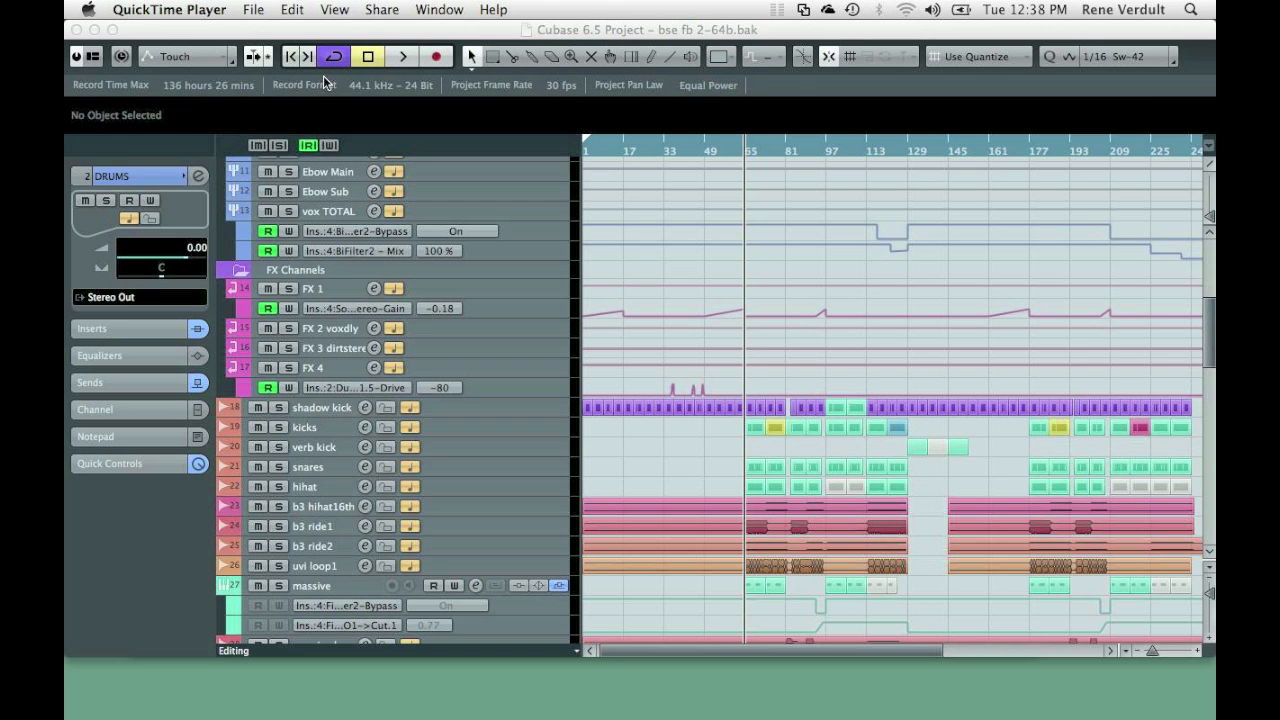
pyautogui.click(330, 83)
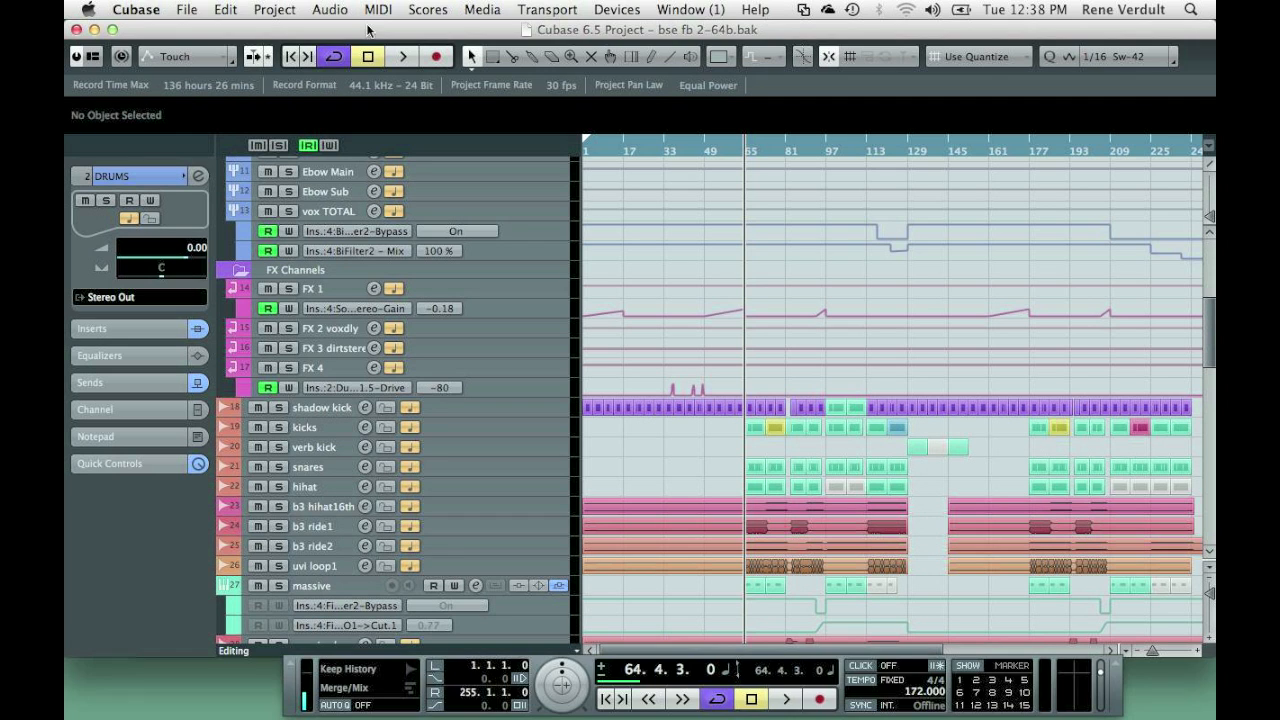
# Return the playhead to the song start and look over the full arrangement, from the lower synth tracks up to the group tracks.
pyautogui.moveTo(727, 139); pyautogui.dragTo(479, 145)
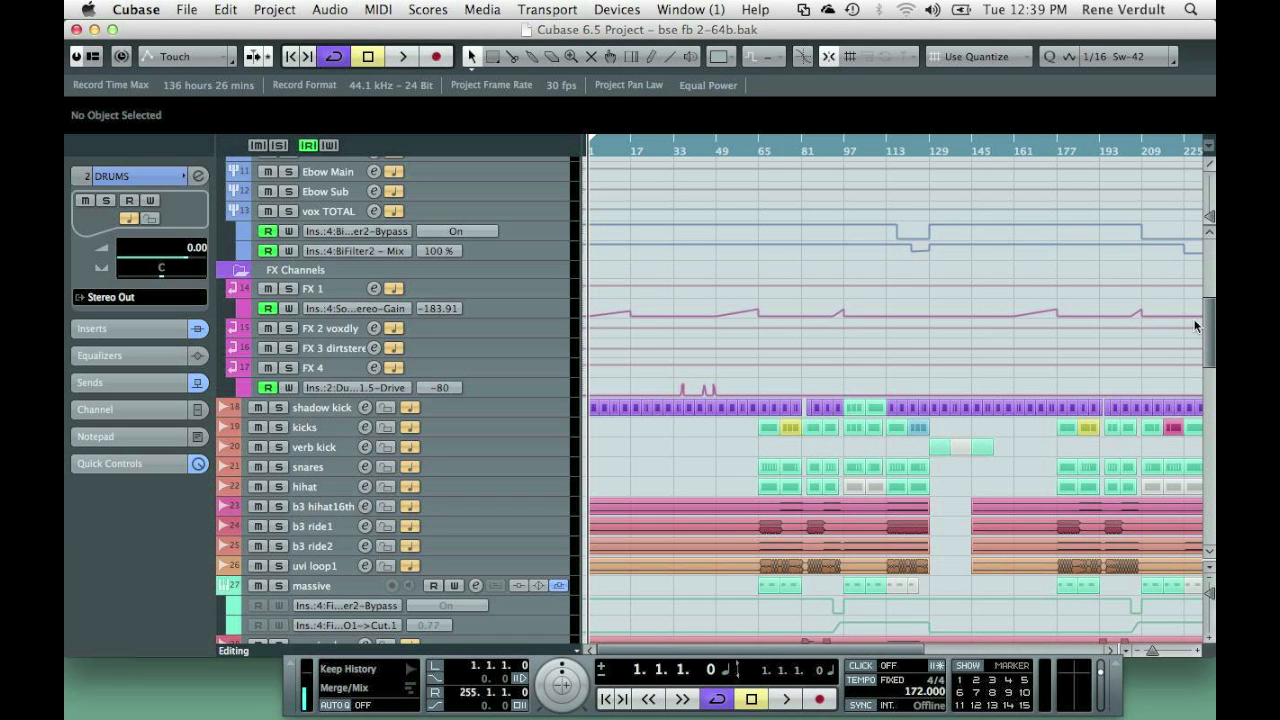
pyautogui.moveTo(1209, 322); pyautogui.dragTo(1197, 394)
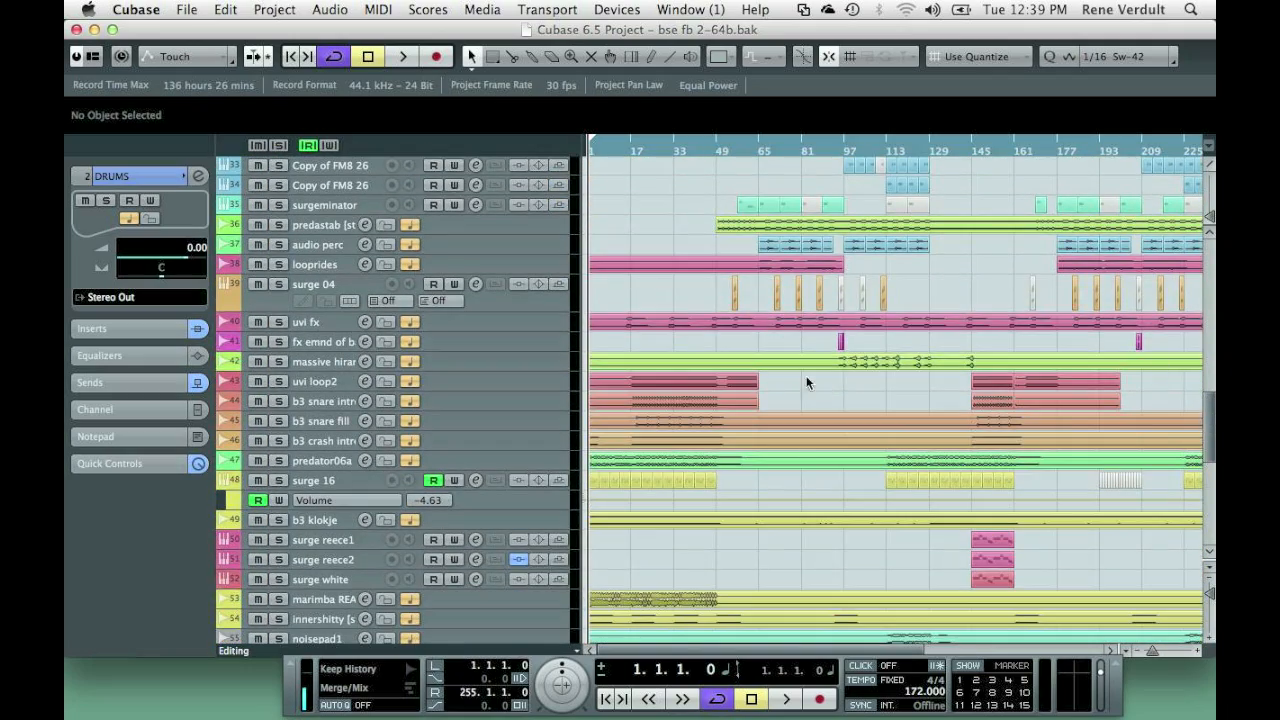
pyautogui.moveTo(1213, 441)
pyautogui.mouseDown()
pyautogui.moveTo(1203, 537)
pyautogui.moveTo(1199, 424)
pyautogui.moveTo(1211, 432)
pyautogui.mouseUp()
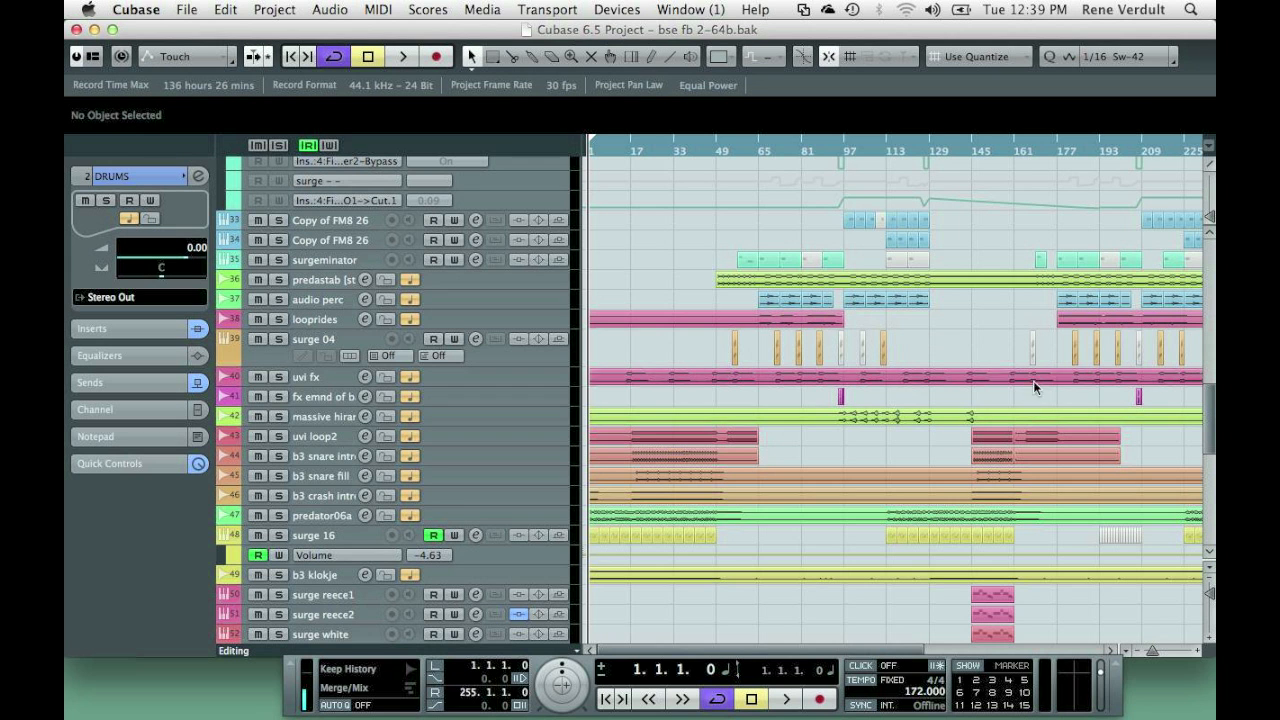
pyautogui.moveTo(1207, 422); pyautogui.dragTo(1211, 418)
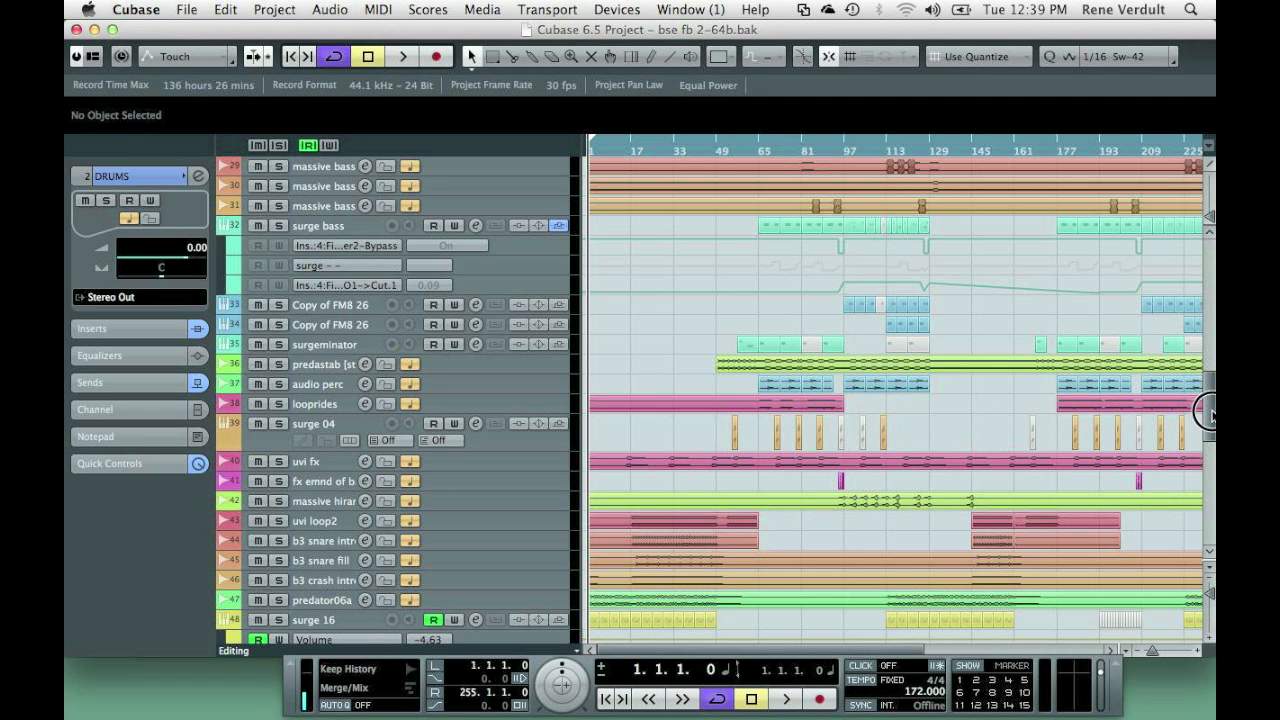
pyautogui.scroll(10, 1205, 402)
pyautogui.scroll(3, 1205, 402)
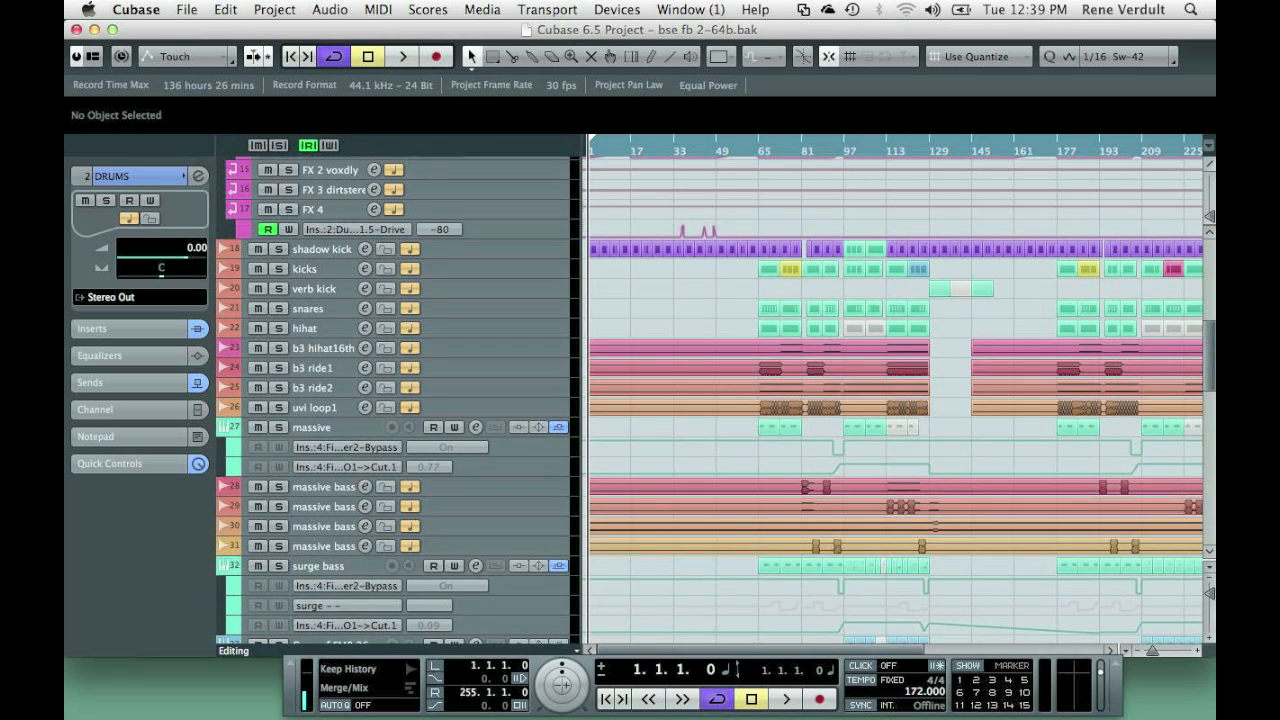
pyautogui.scroll(1, 1205, 402)
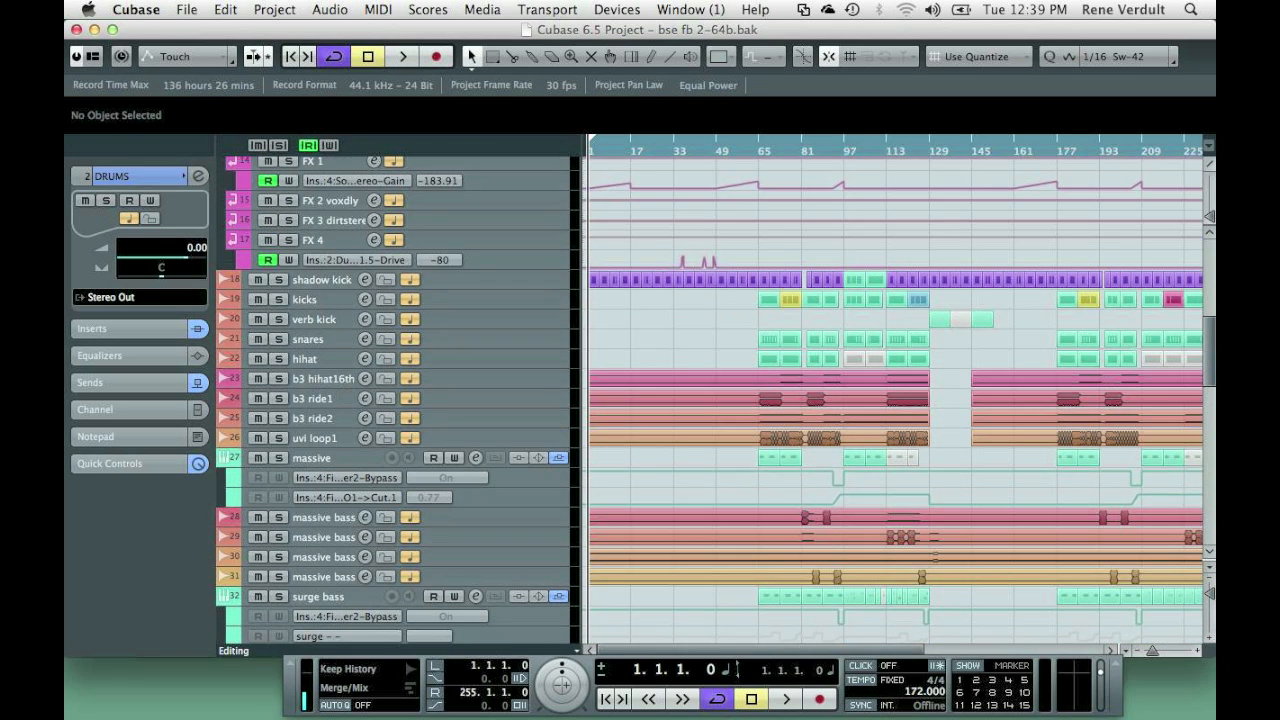
pyautogui.scroll(3, 1205, 402)
pyautogui.scroll(15, 715, 400)
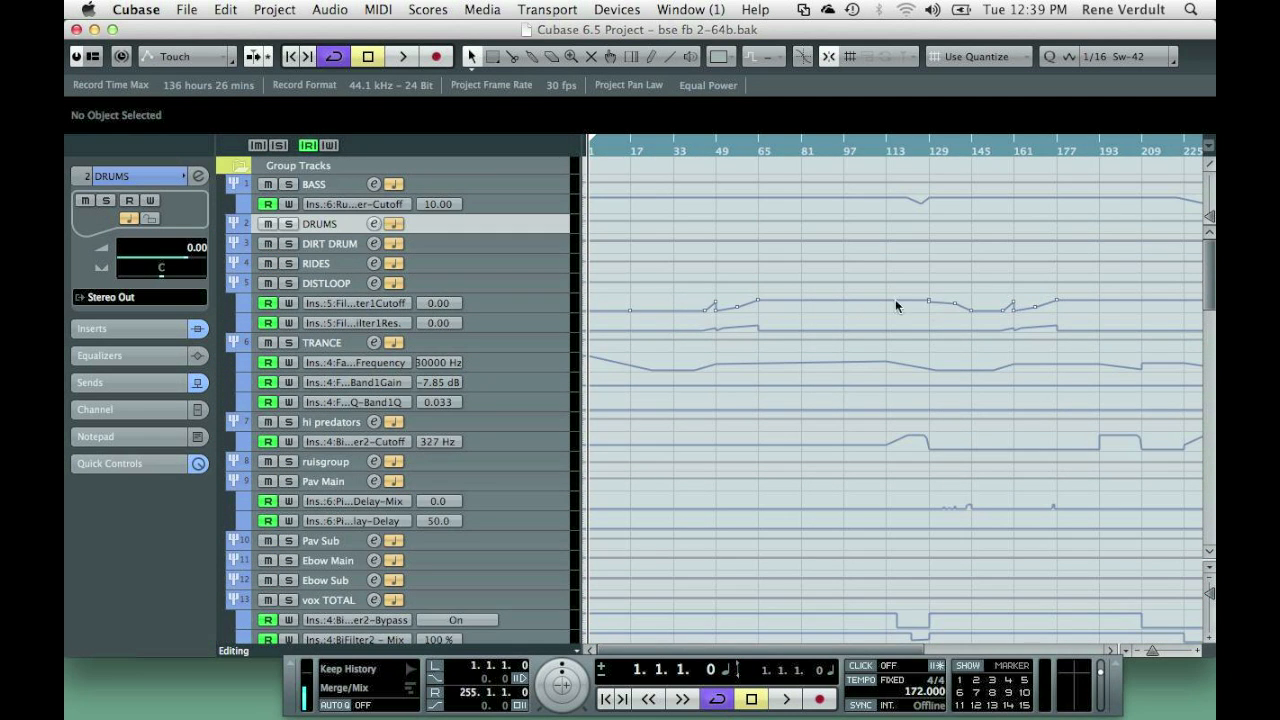
# Play the full arrangement from bar 63 and stop playback.
pyautogui.moveTo(1212, 277); pyautogui.dragTo(1208, 377)
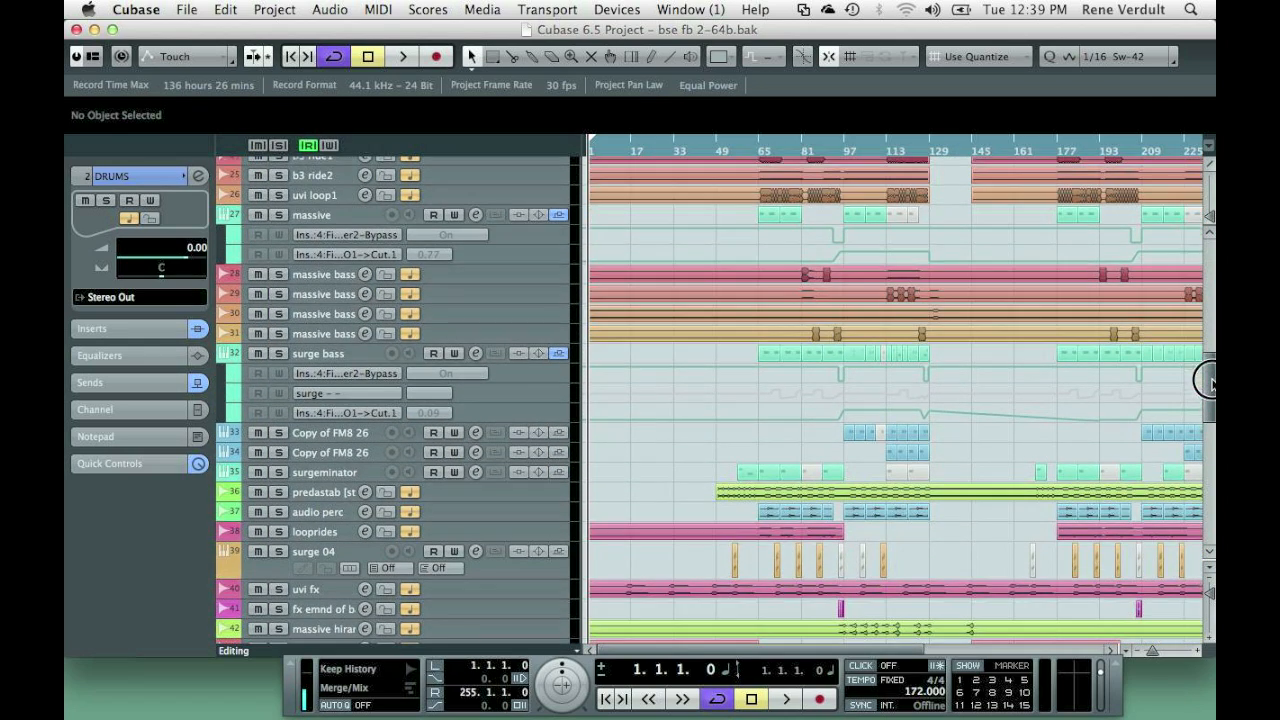
pyautogui.click(755, 149)
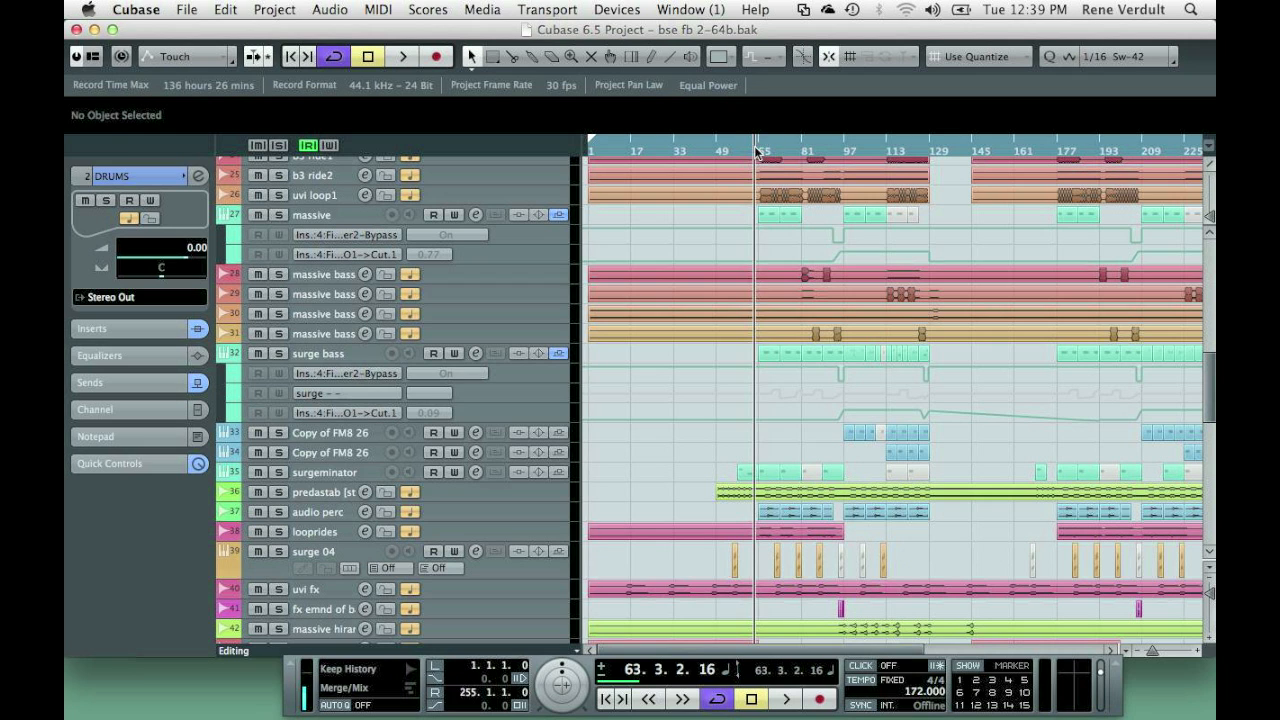
pyautogui.press('space')
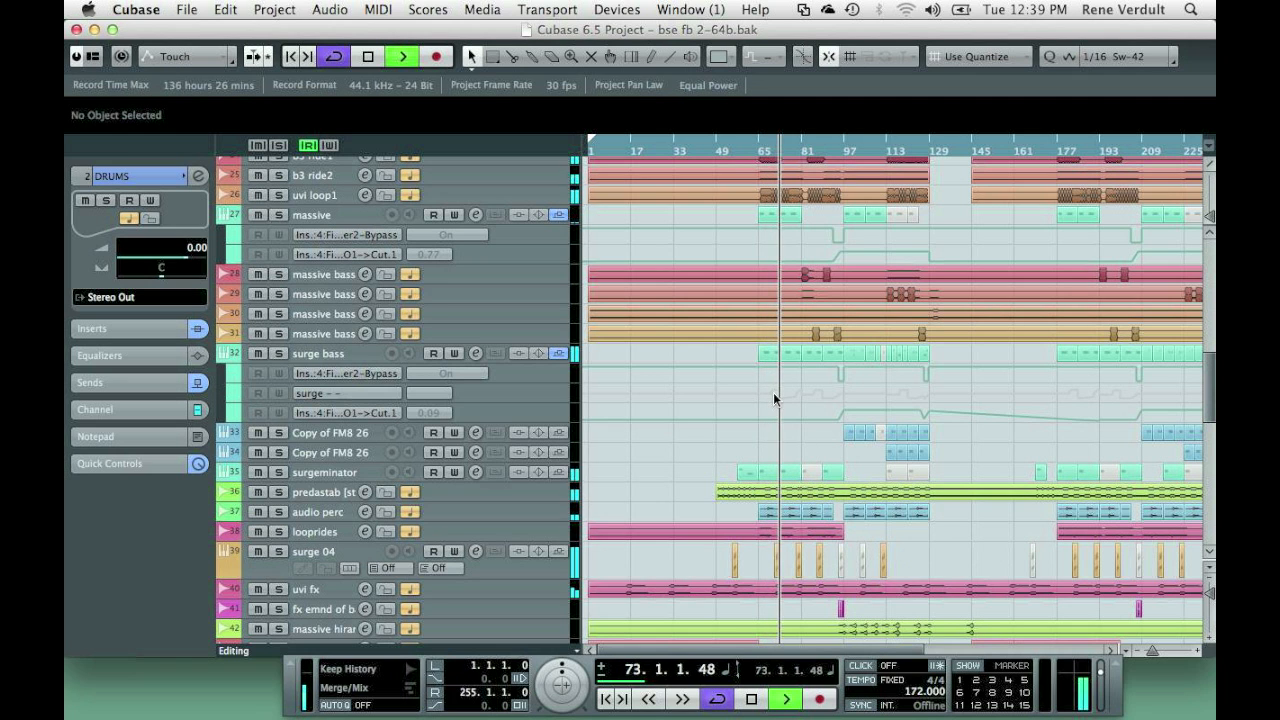
pyautogui.press('space')
# Select the kicks audio track and solo it.
pyautogui.scroll(15, 778, 414)
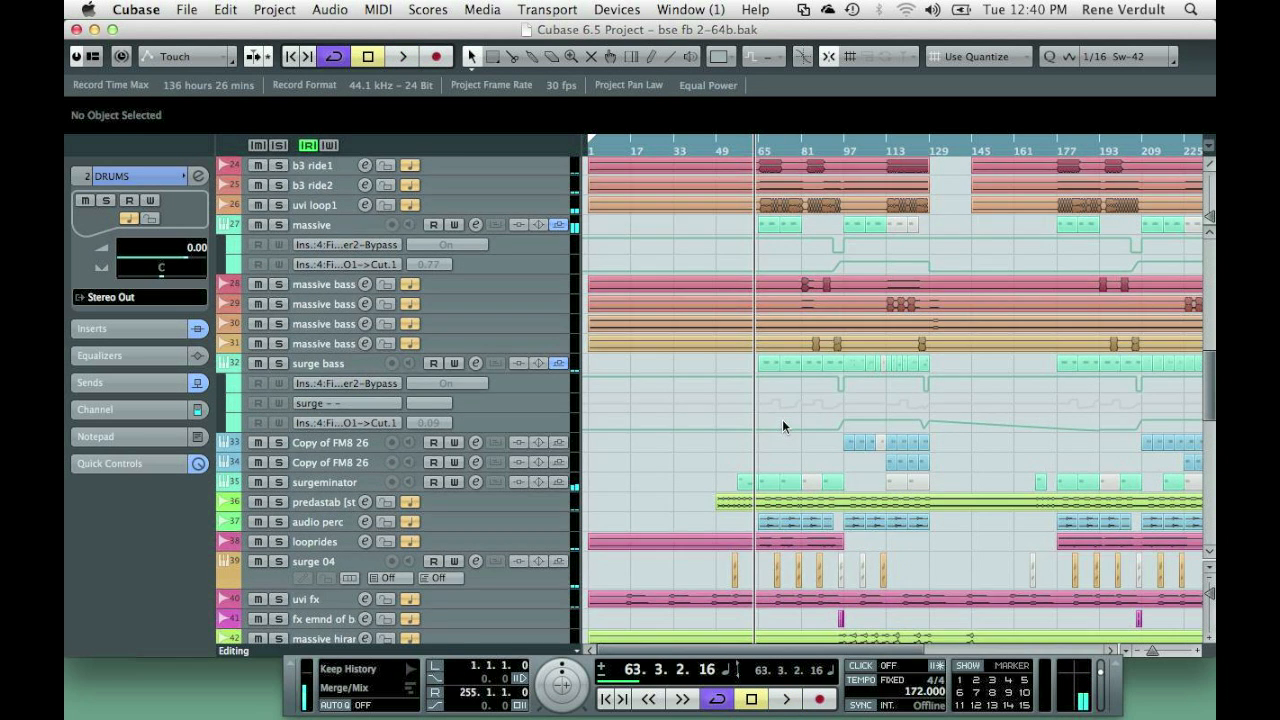
pyautogui.scroll(-15, 783, 416)
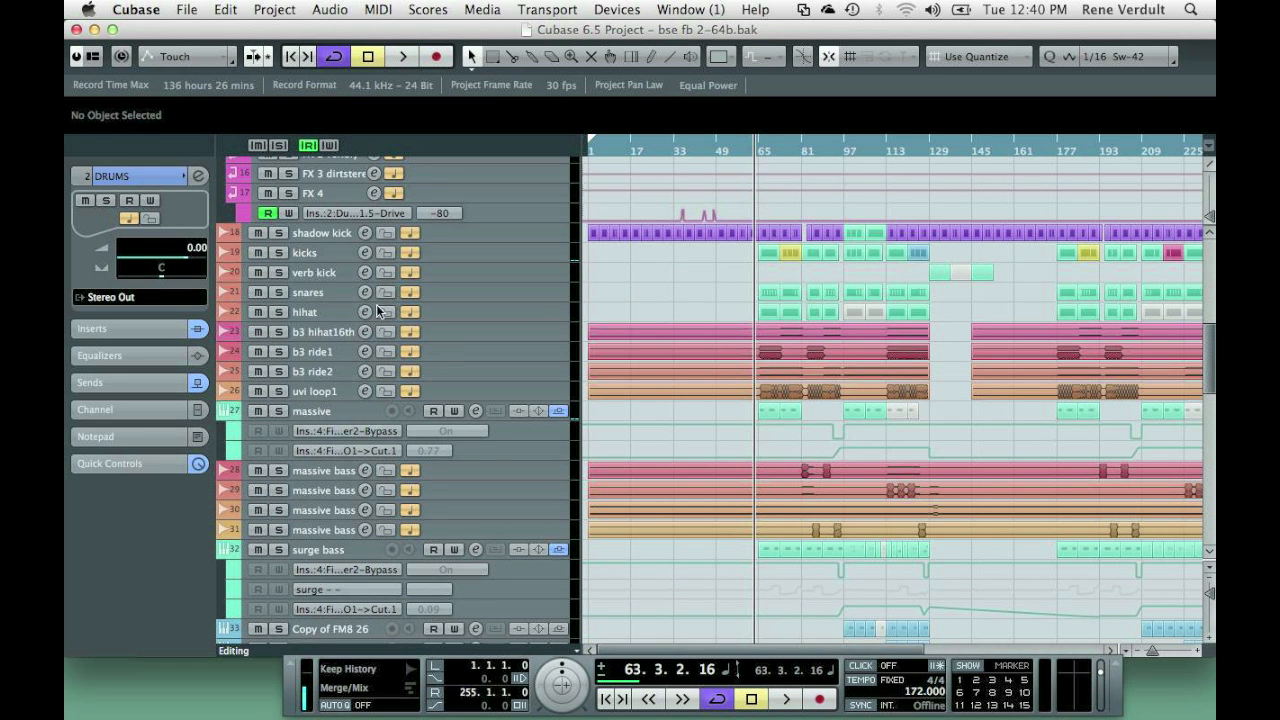
pyautogui.click(310, 258)
pyautogui.click(279, 252)
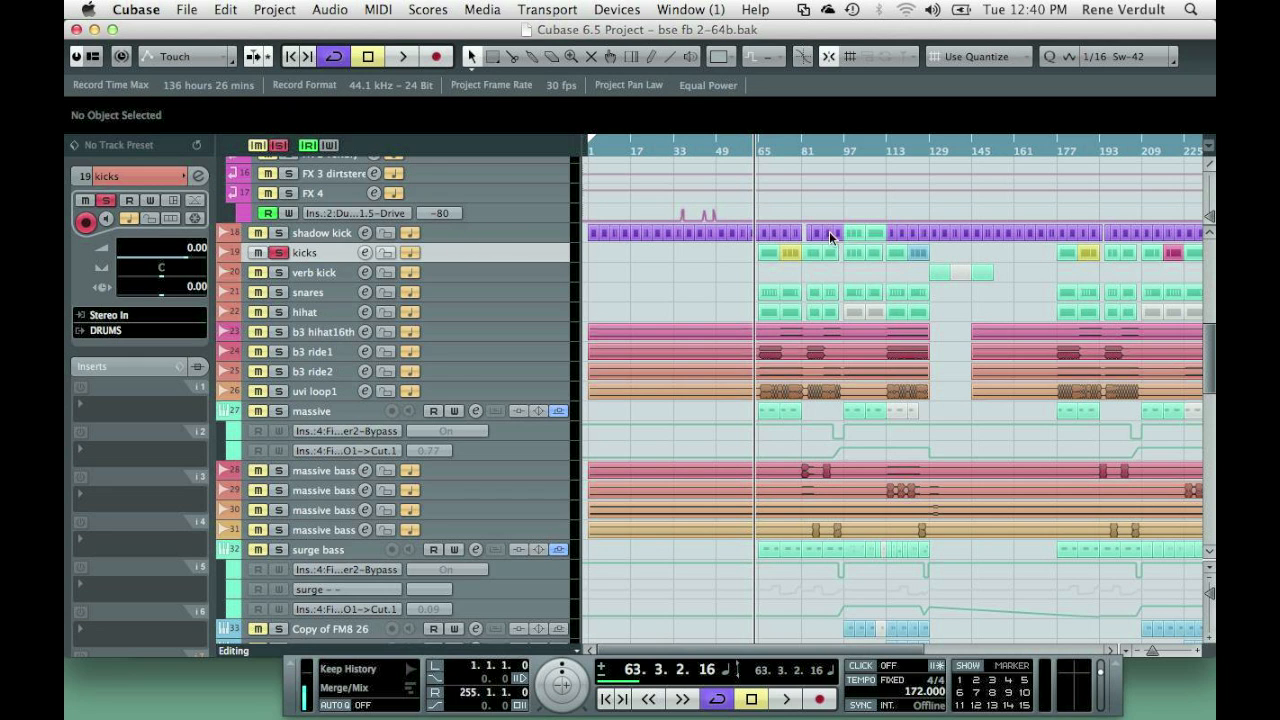
# Bring up the Mixer and Mixer 2, inspect the DRUMS group's inserts and DIRT DRUM send, and close its channel settings.
pyautogui.press('F3')
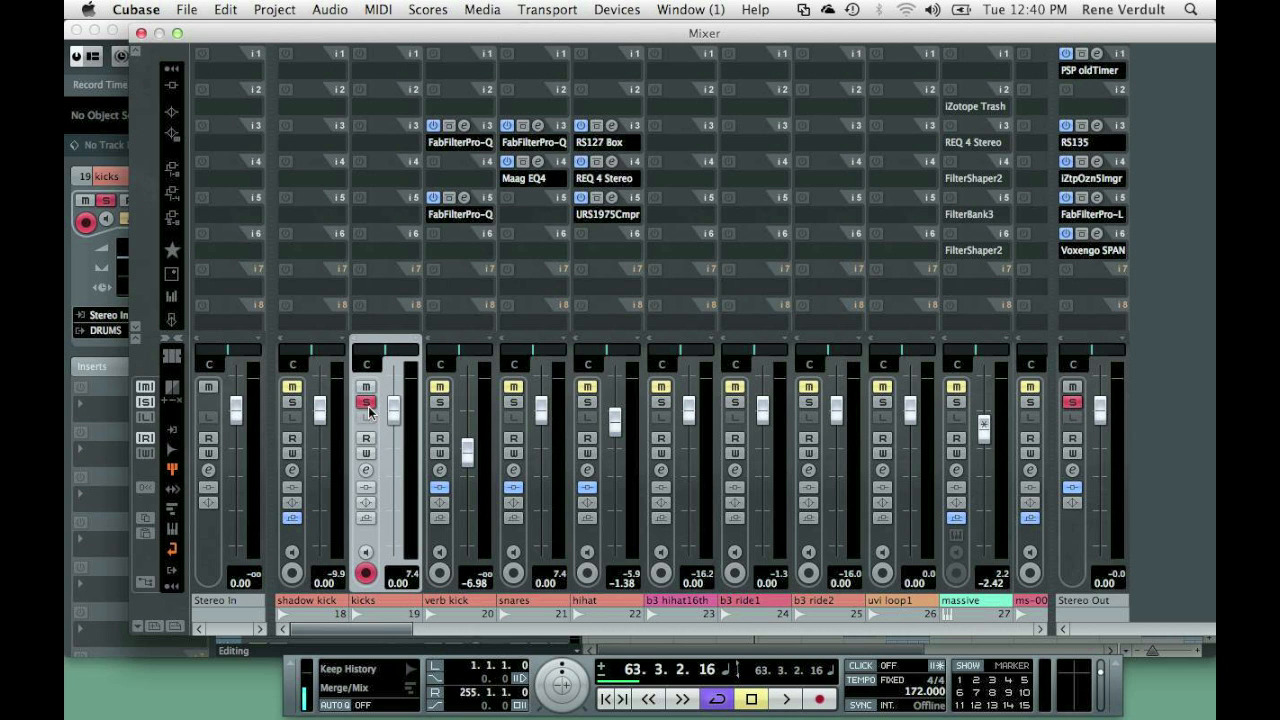
pyautogui.press('super+F3')
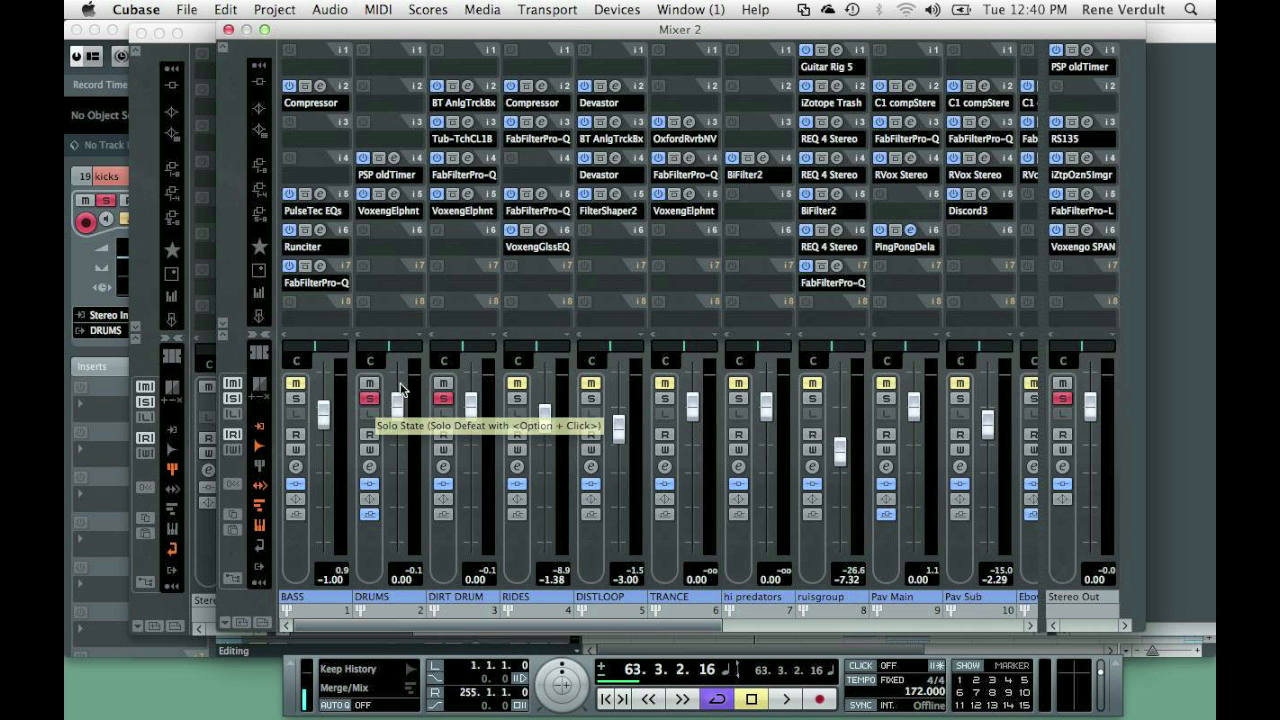
pyautogui.click(368, 467)
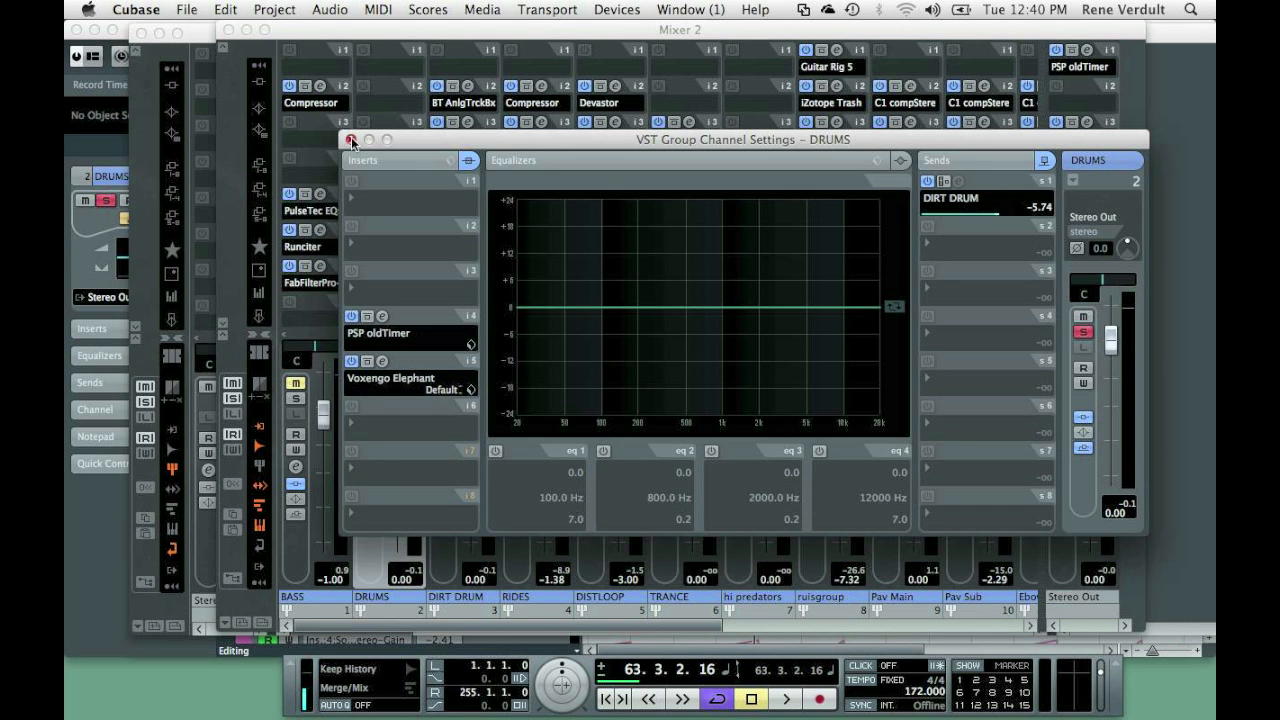
pyautogui.click(350, 140)
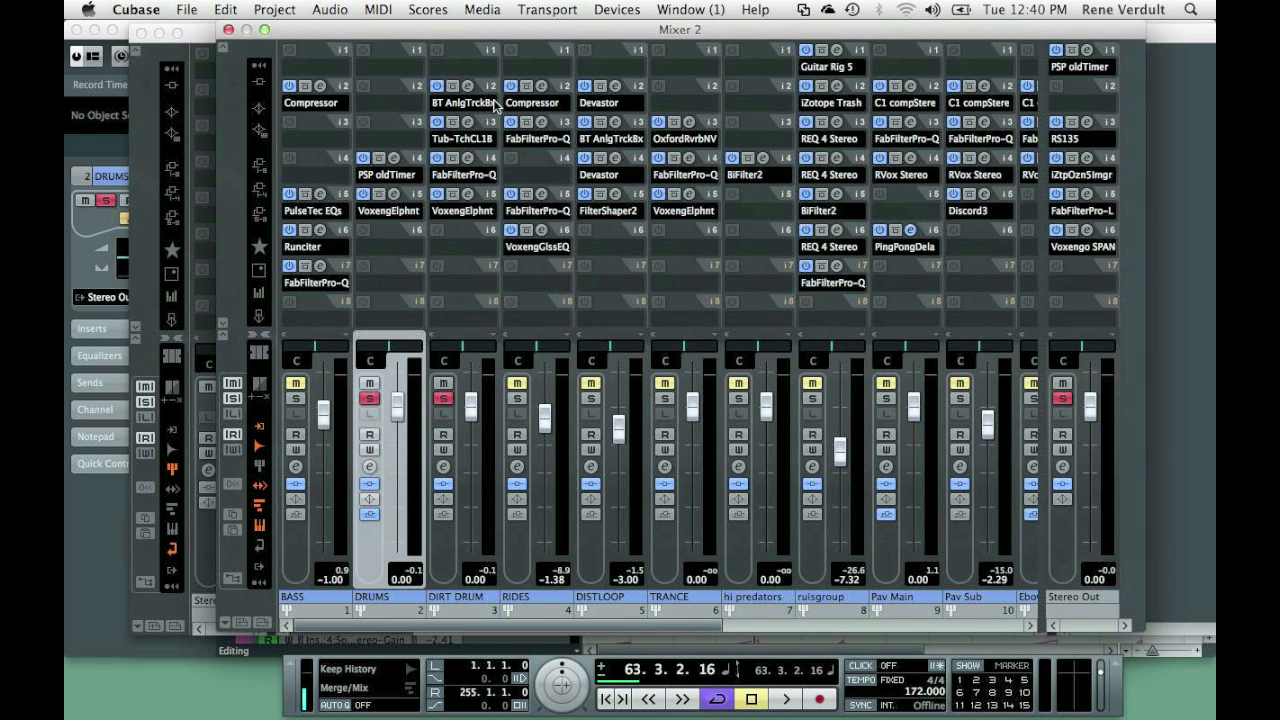
# Inspect the BT Analog TrackBox and Tube-Tech CL 1B inserts on the DIRT DRUM group, closing each editor.
pyautogui.click(467, 89)
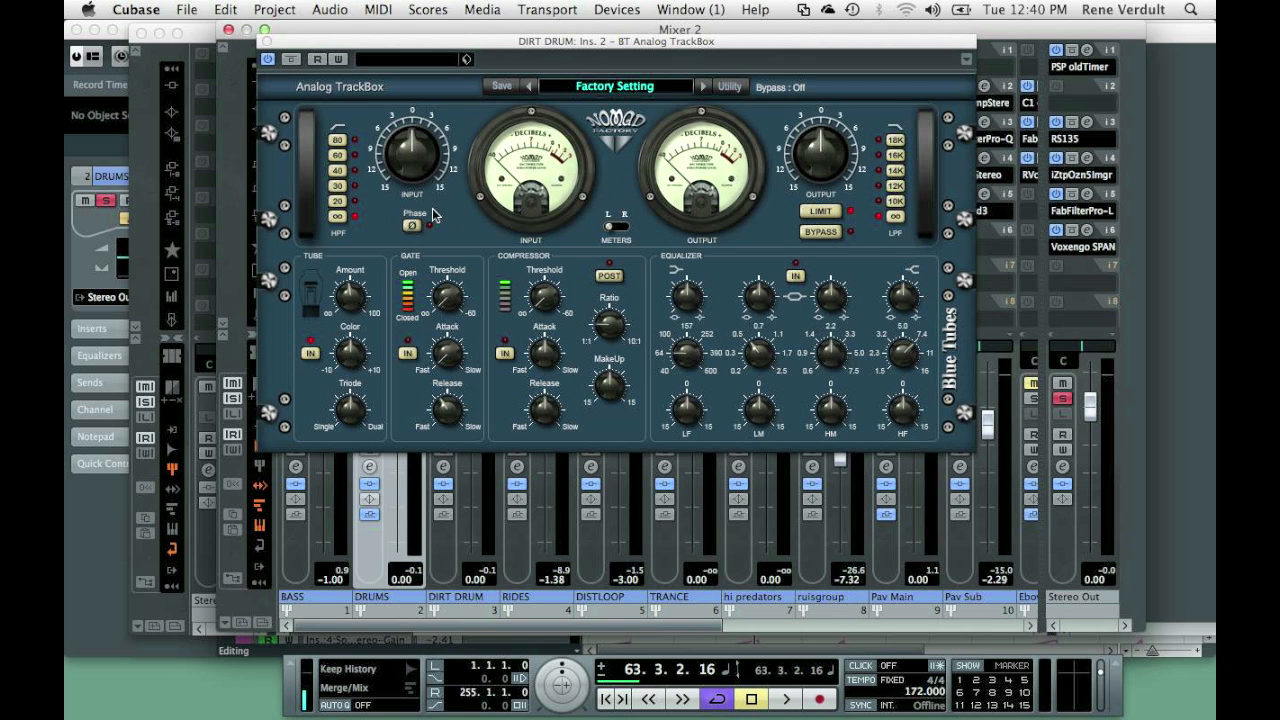
pyautogui.moveTo(283, 47); pyautogui.dragTo(295, 40)
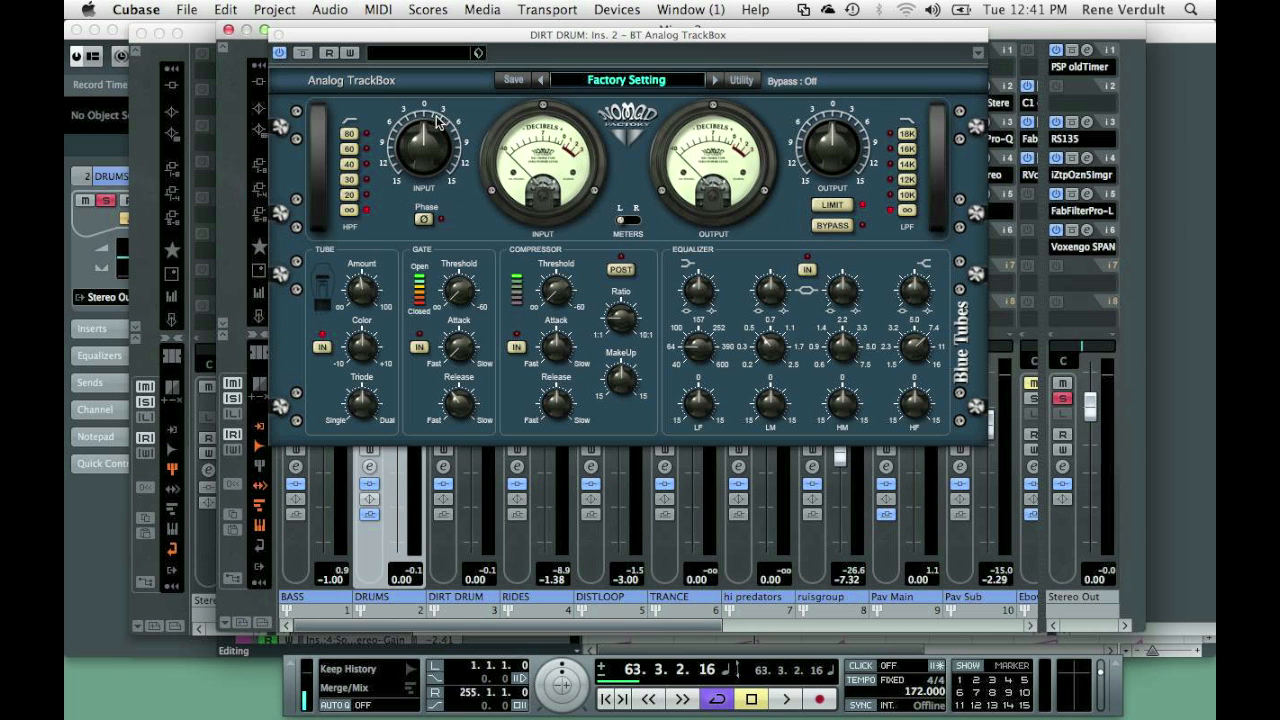
pyautogui.click(281, 35)
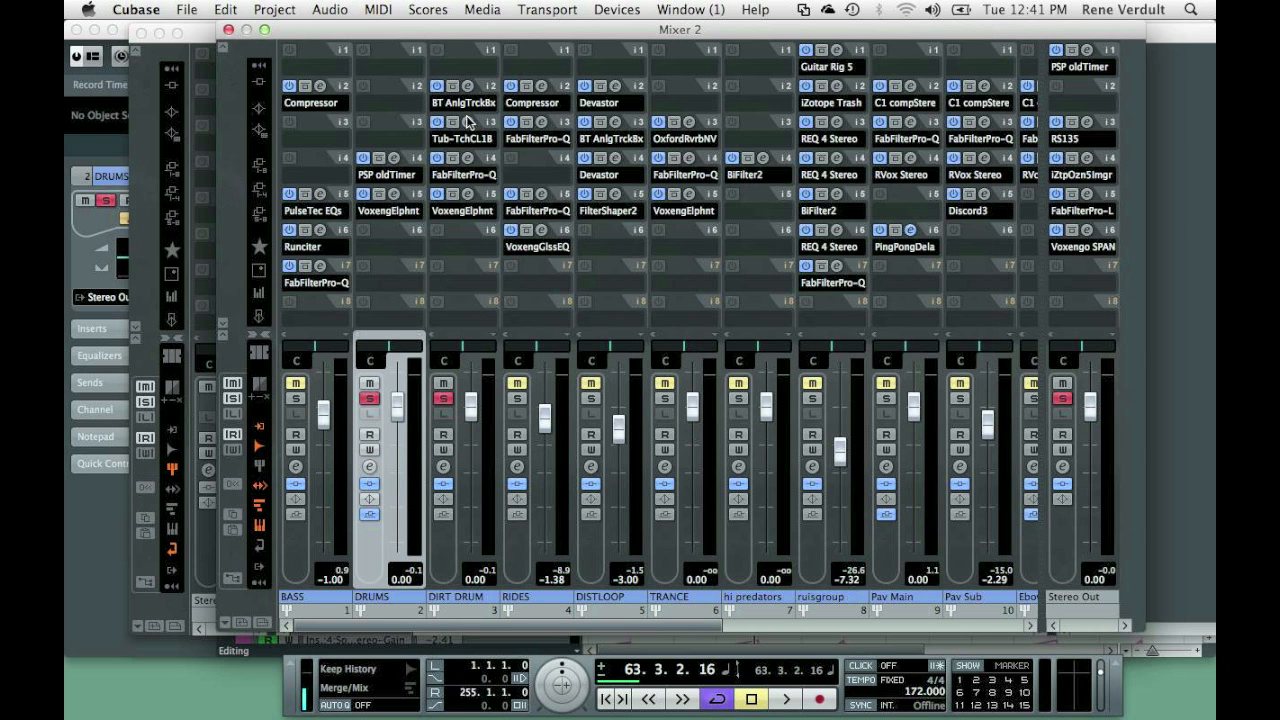
pyautogui.click(468, 122)
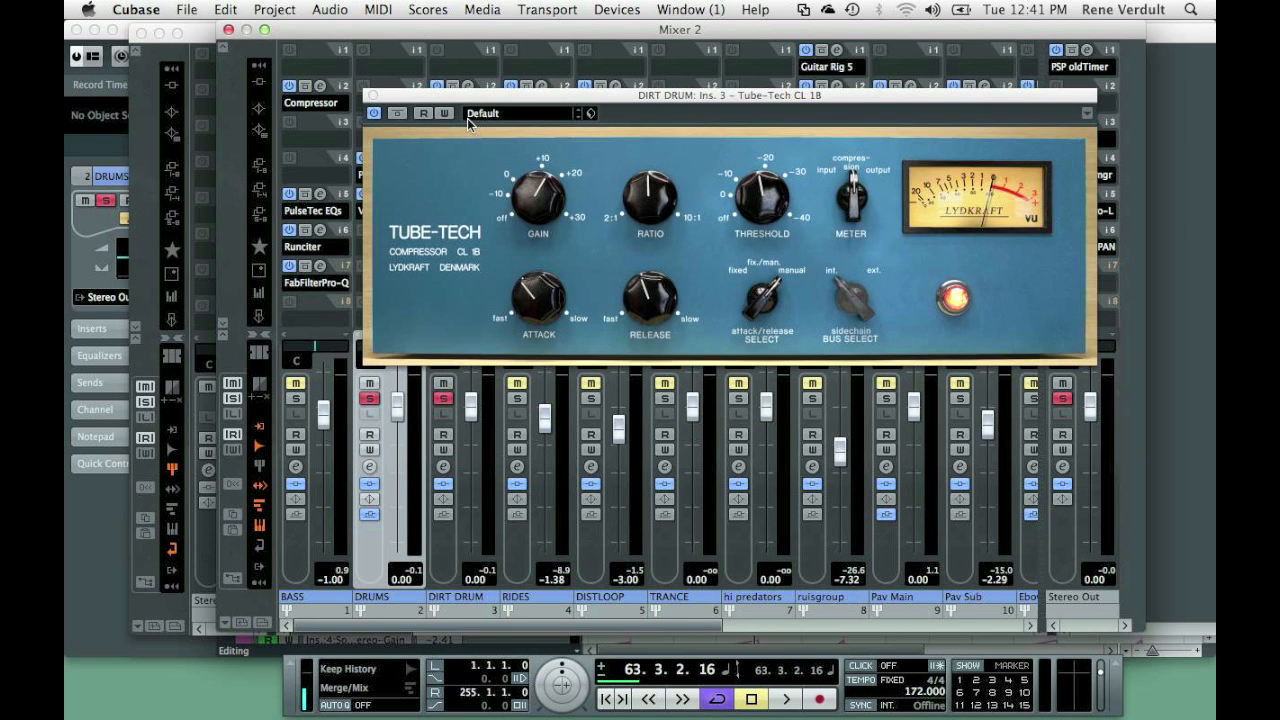
pyautogui.click(373, 97)
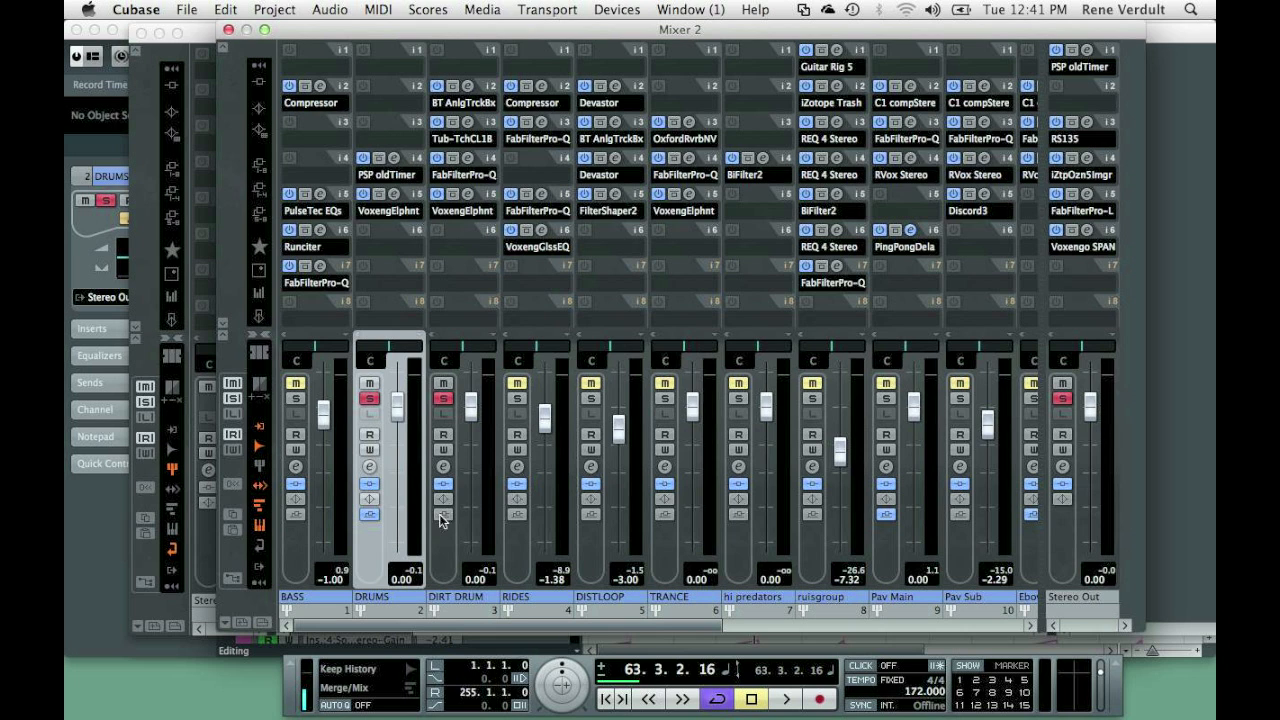
# Inspect the Voxengo Elephant inserts on the DIRT DRUM and DRUMS groups and DIRT DRUM's FabFilter Pro-Q, closing each editor.
pyautogui.click(447, 558)
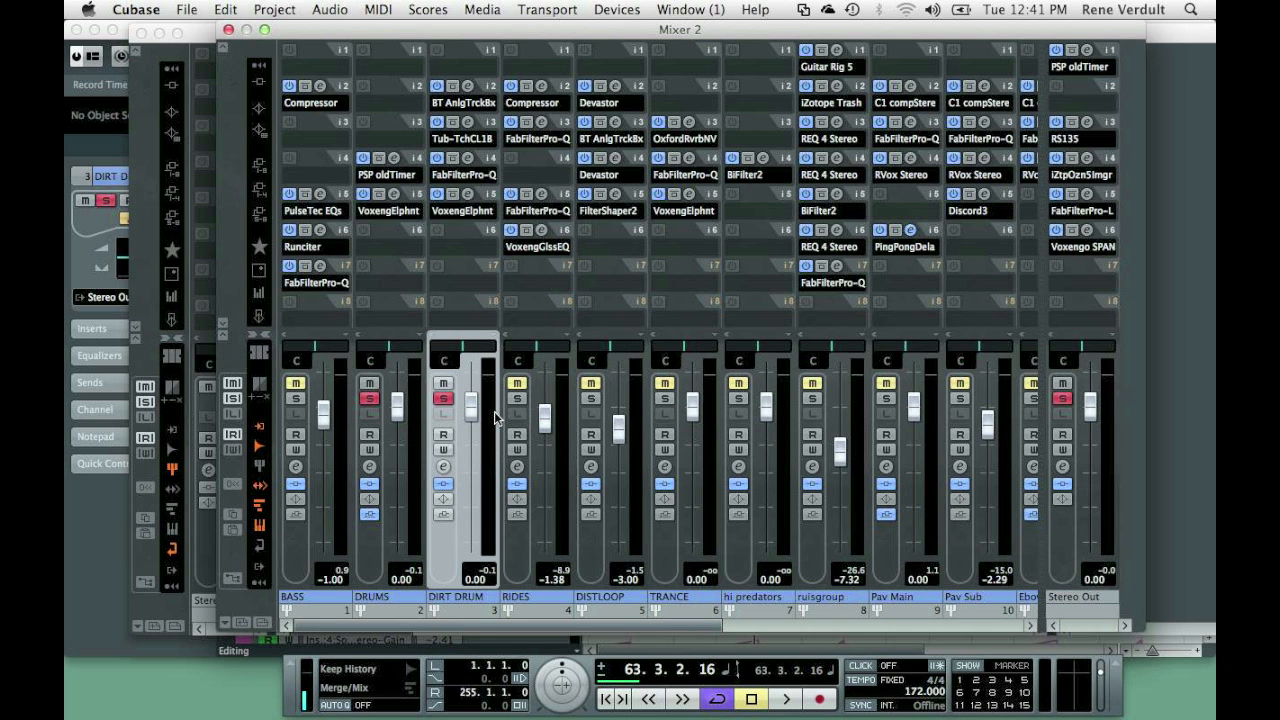
pyautogui.click(470, 194)
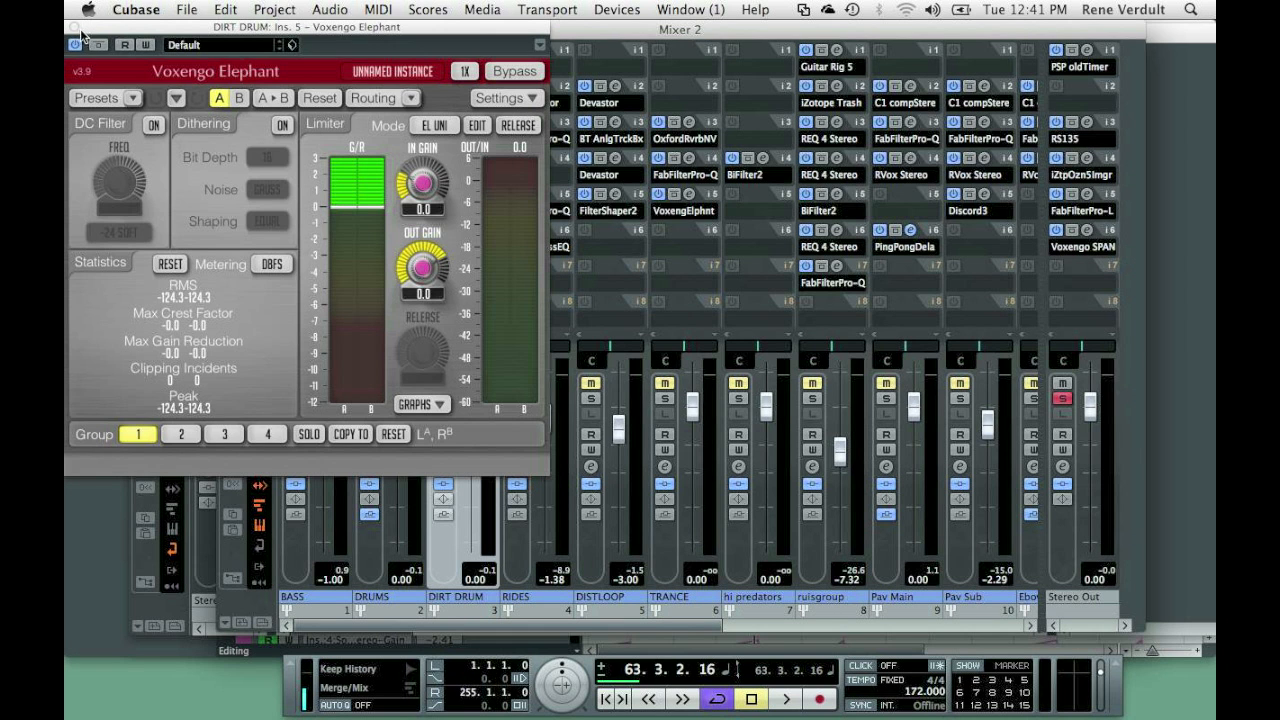
pyautogui.click(76, 28)
pyautogui.click(395, 196)
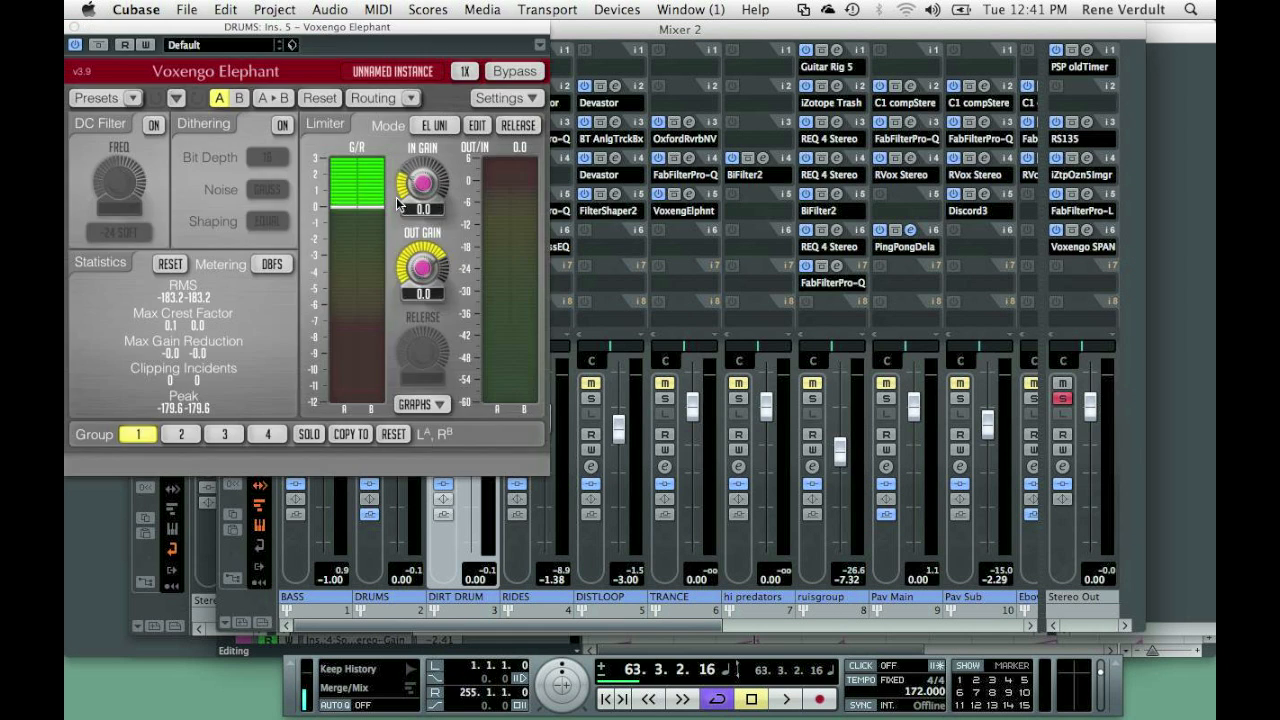
pyautogui.click(76, 29)
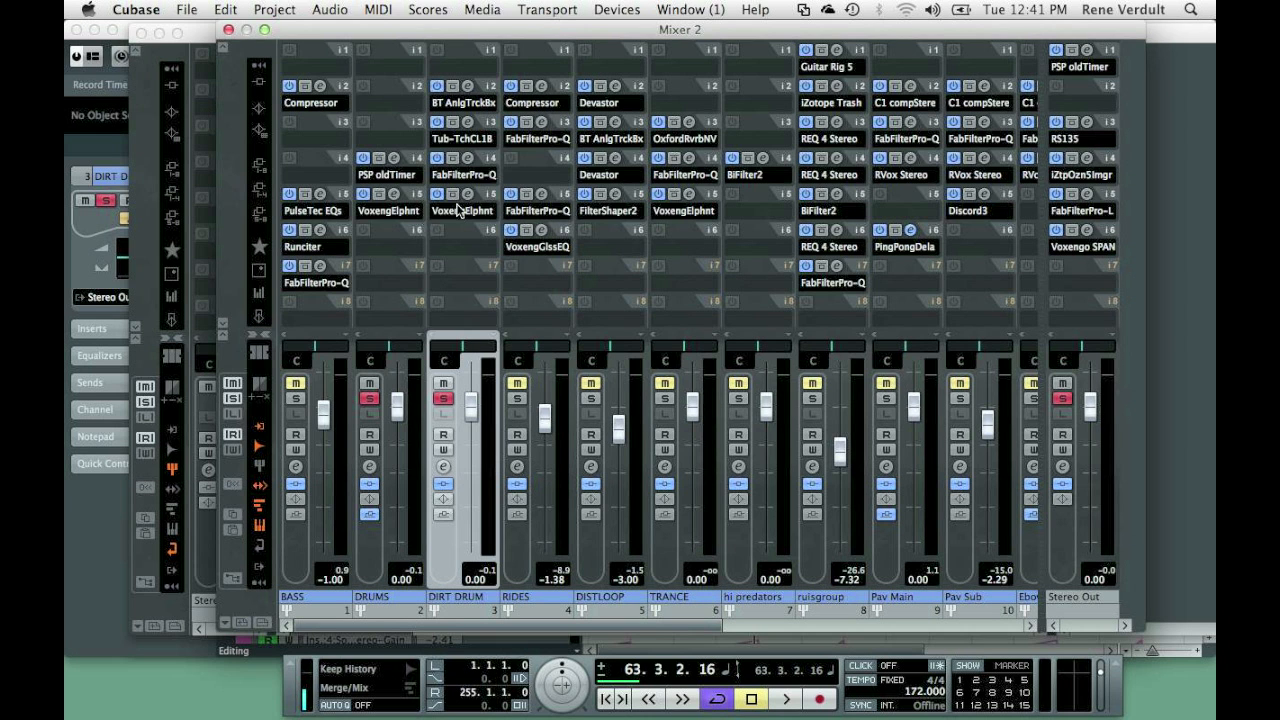
pyautogui.click(468, 156)
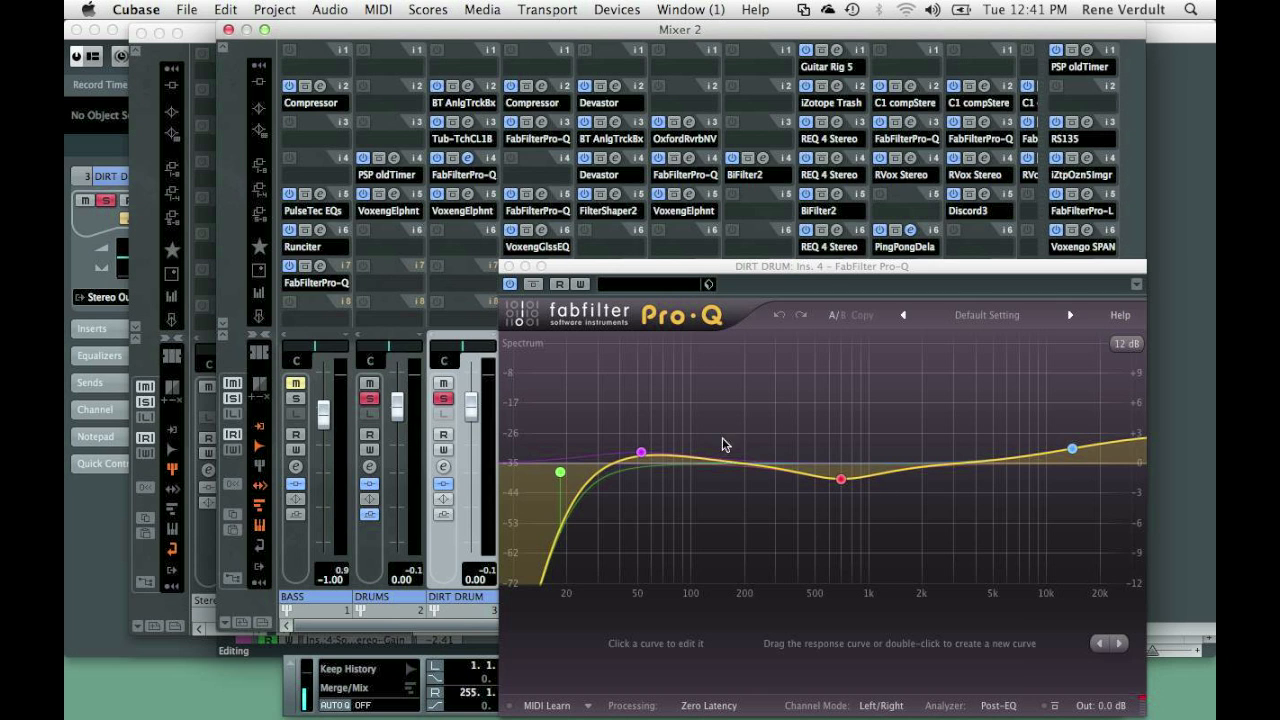
pyautogui.click(509, 267)
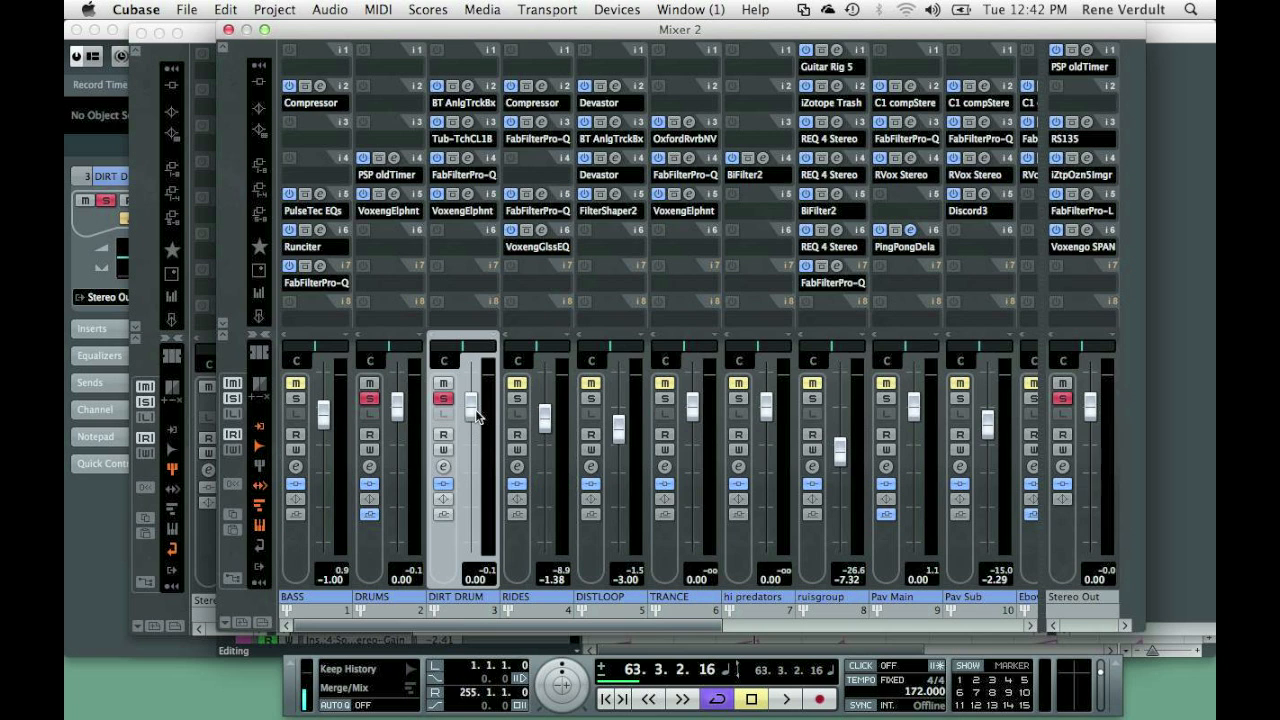
# Audition the kicks with the DIRT DRUM group's fader pulled all the way down, and restore the fader to 0.00.
pyautogui.moveTo(475, 409); pyautogui.dragTo(476, 545)
pyautogui.press('space')
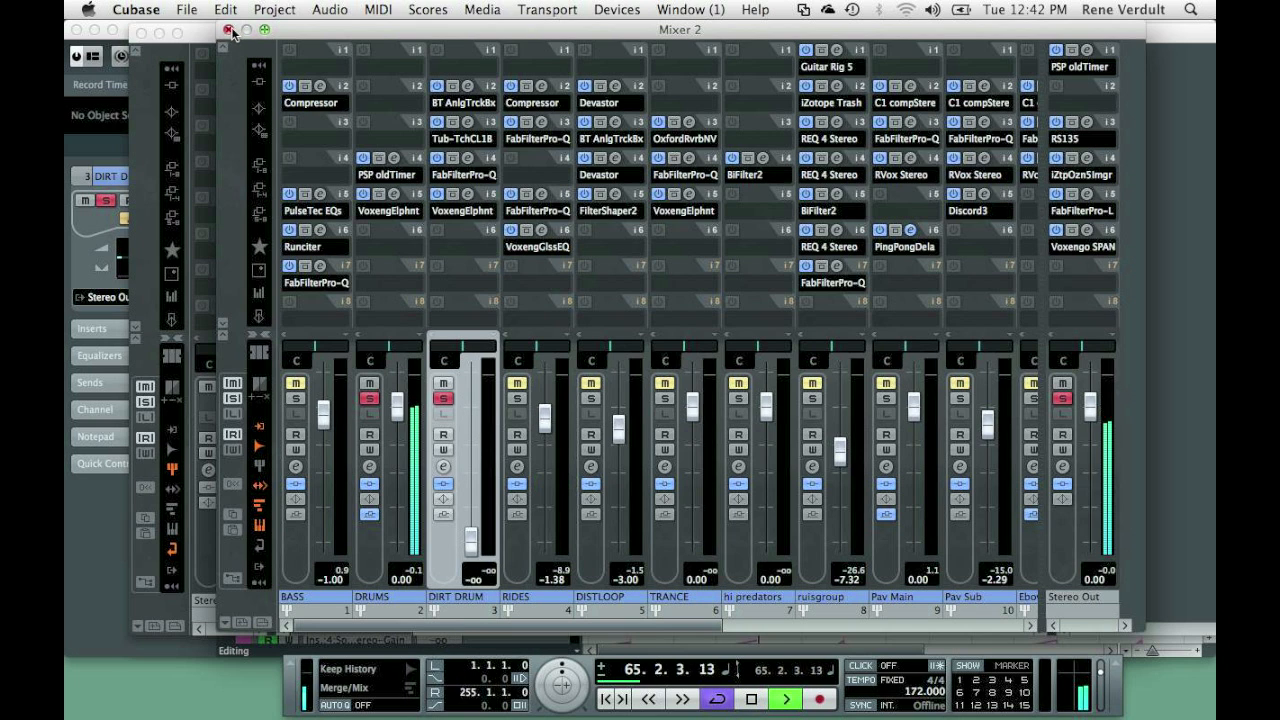
pyautogui.moveTo(476, 552); pyautogui.dragTo(471, 405)
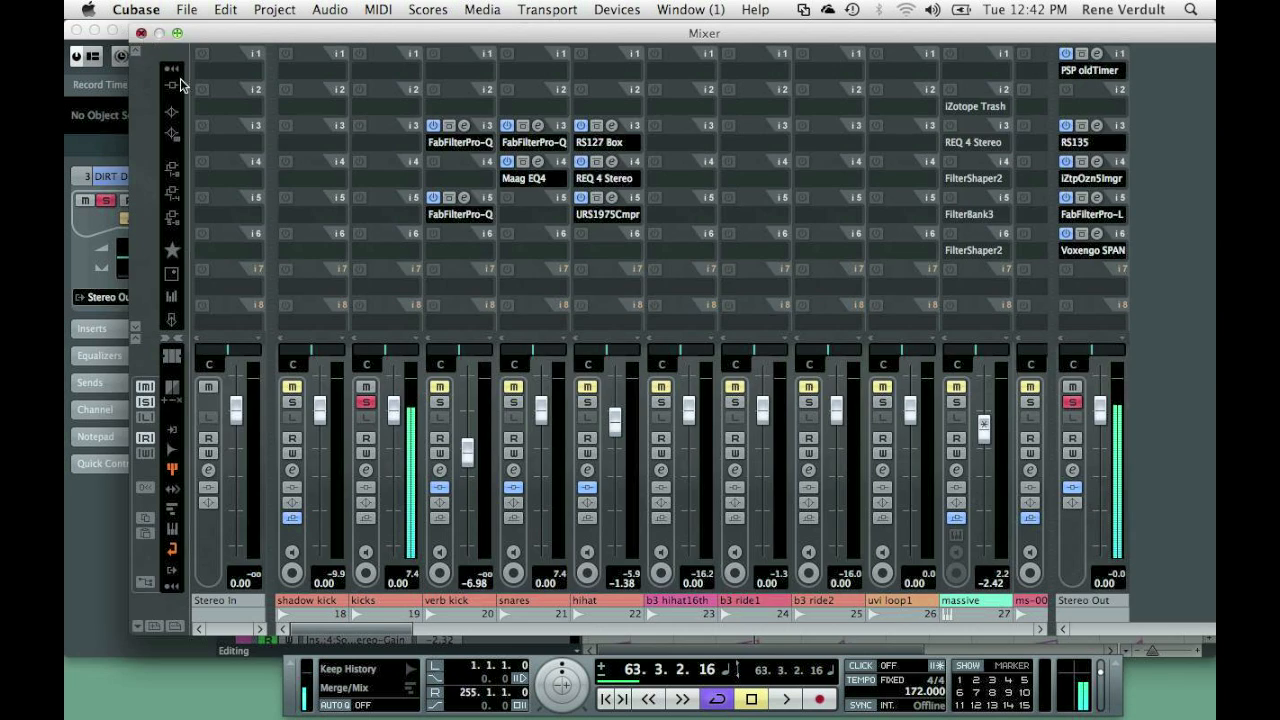
# Close the first Mixer, compare the soloed drum and ride groups with DIRT DRUM's fader lowered and reset to 0.00, and stop playback.
pyautogui.press('F3')
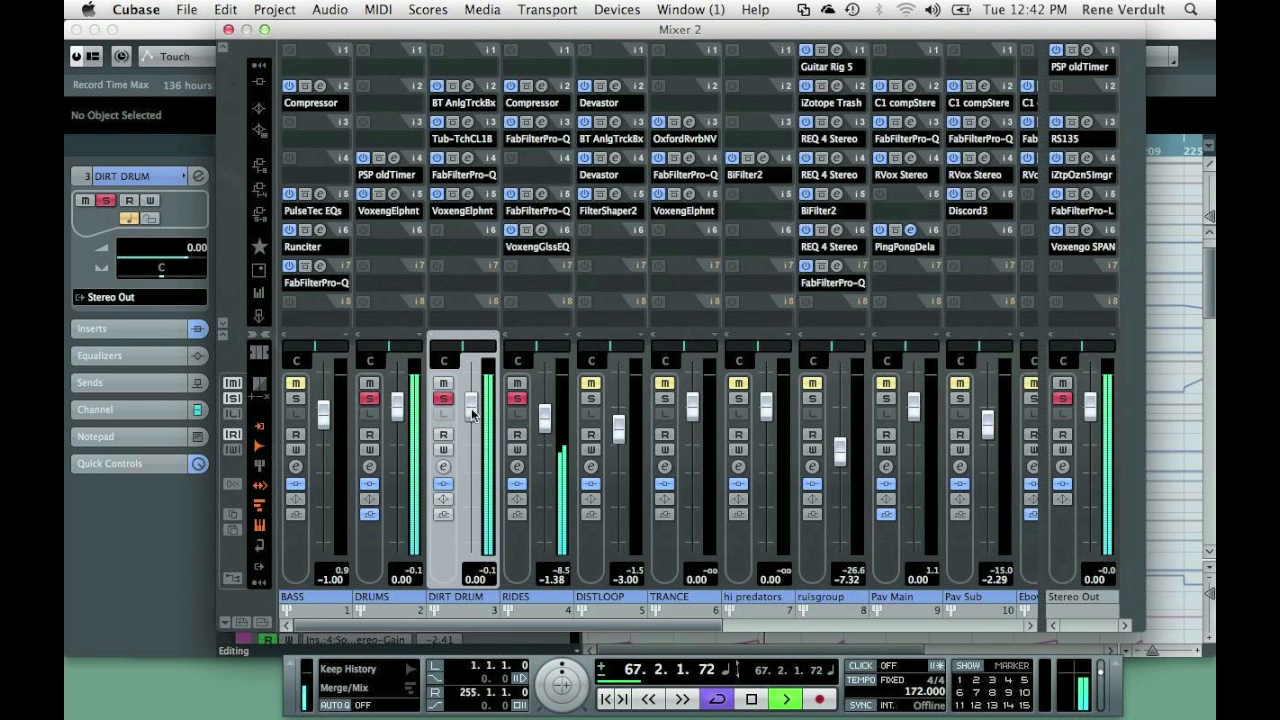
pyautogui.moveTo(471, 405); pyautogui.dragTo(474, 609)
pyautogui.keyDown('super'); pyautogui.click(473, 541); pyautogui.keyUp('super')
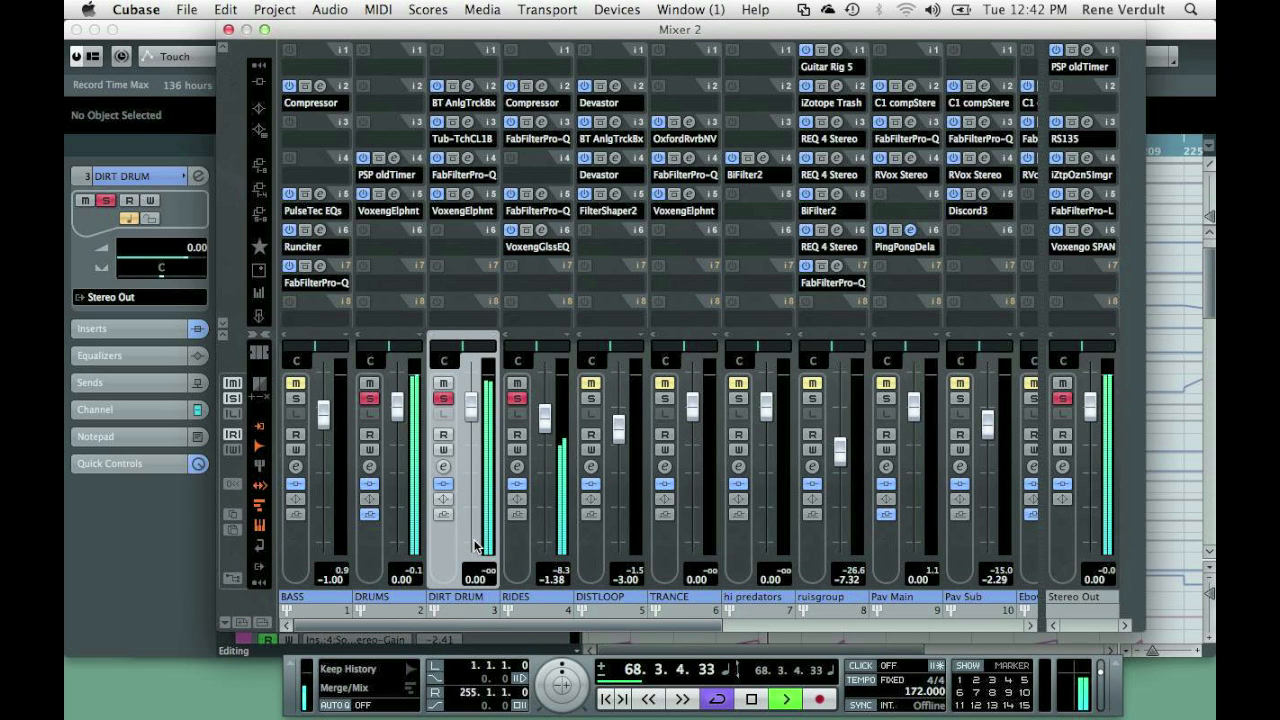
pyautogui.press('space')
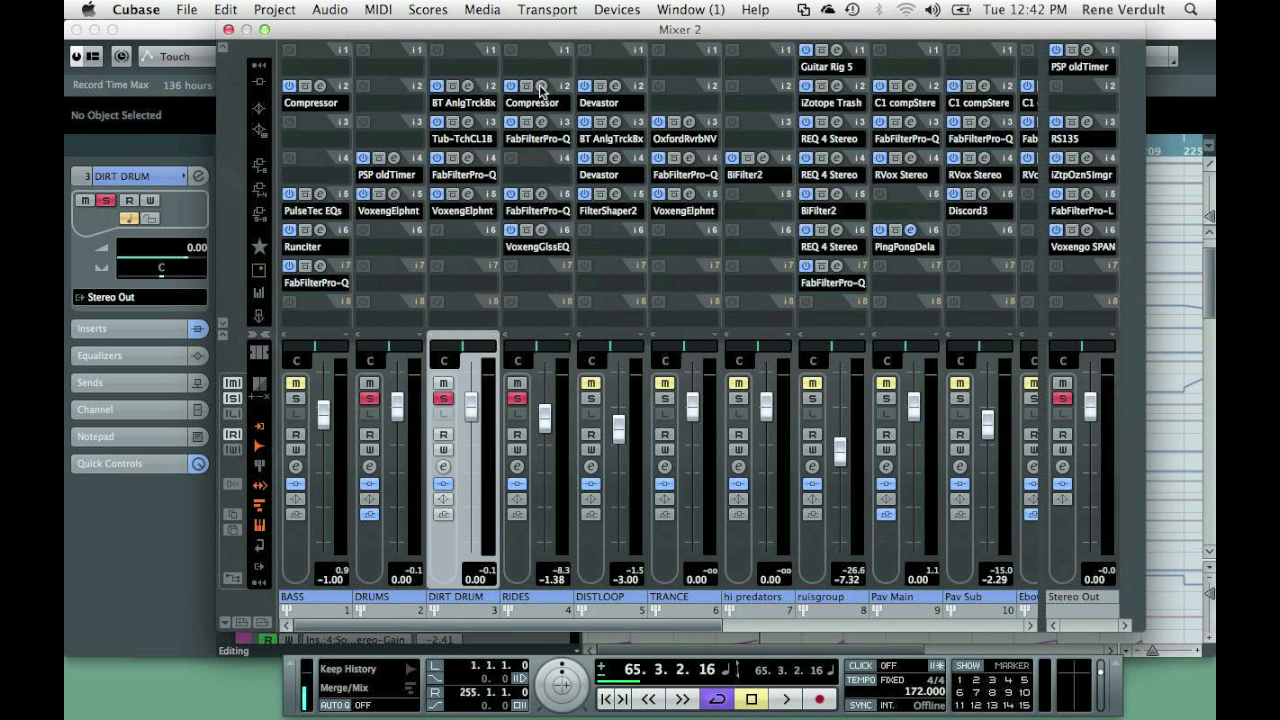
# Inspect the Compressor and the slot 3 FabFilter Pro-Q inserts on the RIDES group, closing each editor.
pyautogui.click(541, 86)
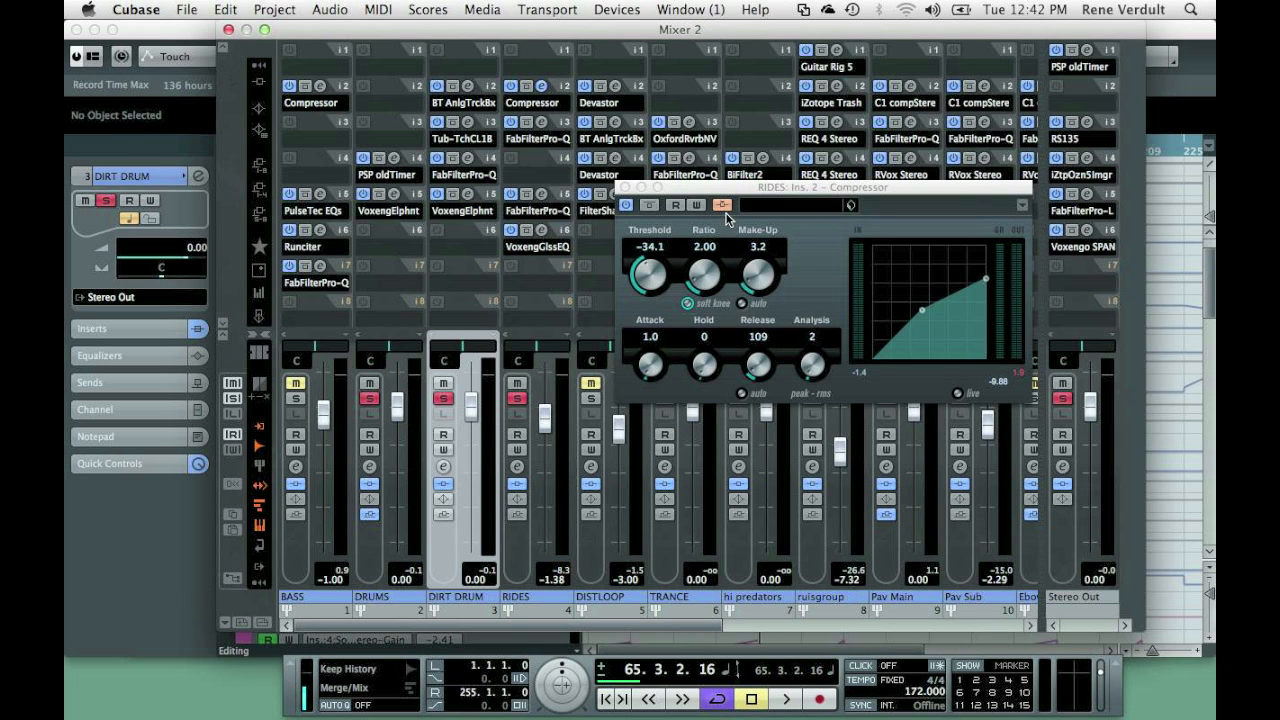
pyautogui.click(624, 187)
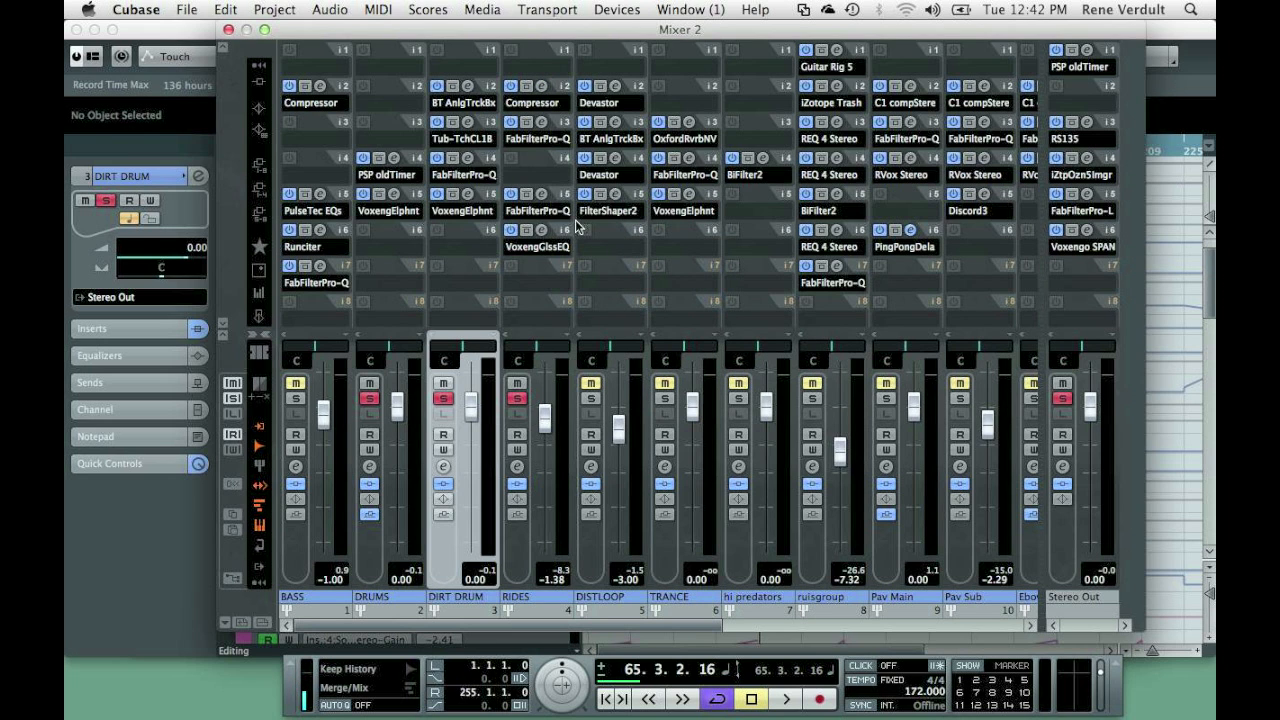
pyautogui.click(541, 124)
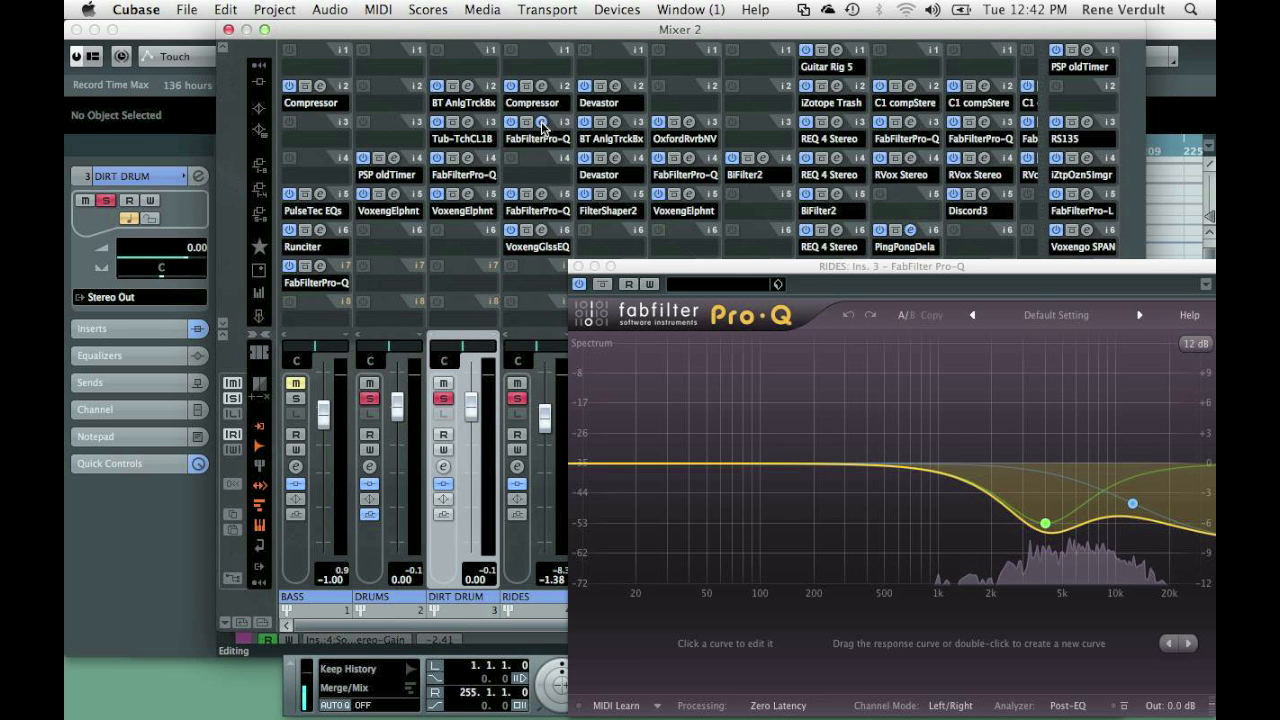
pyautogui.click(542, 124)
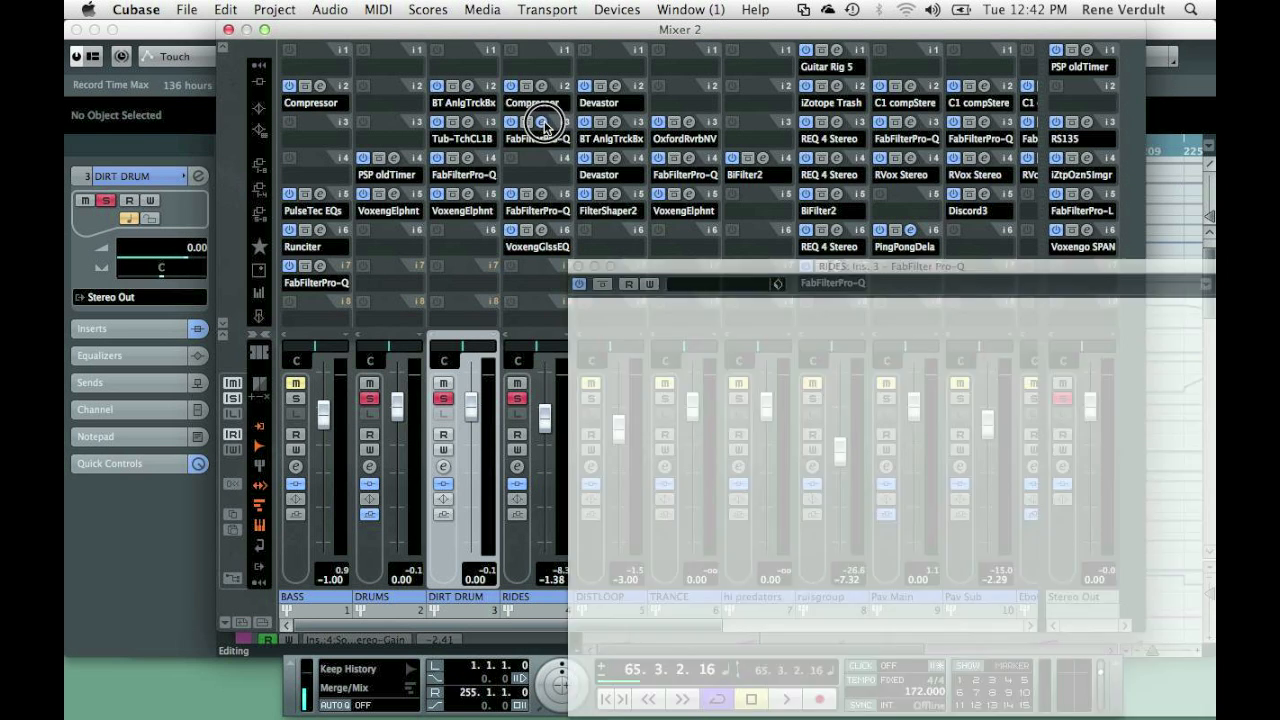
pyautogui.click(542, 124)
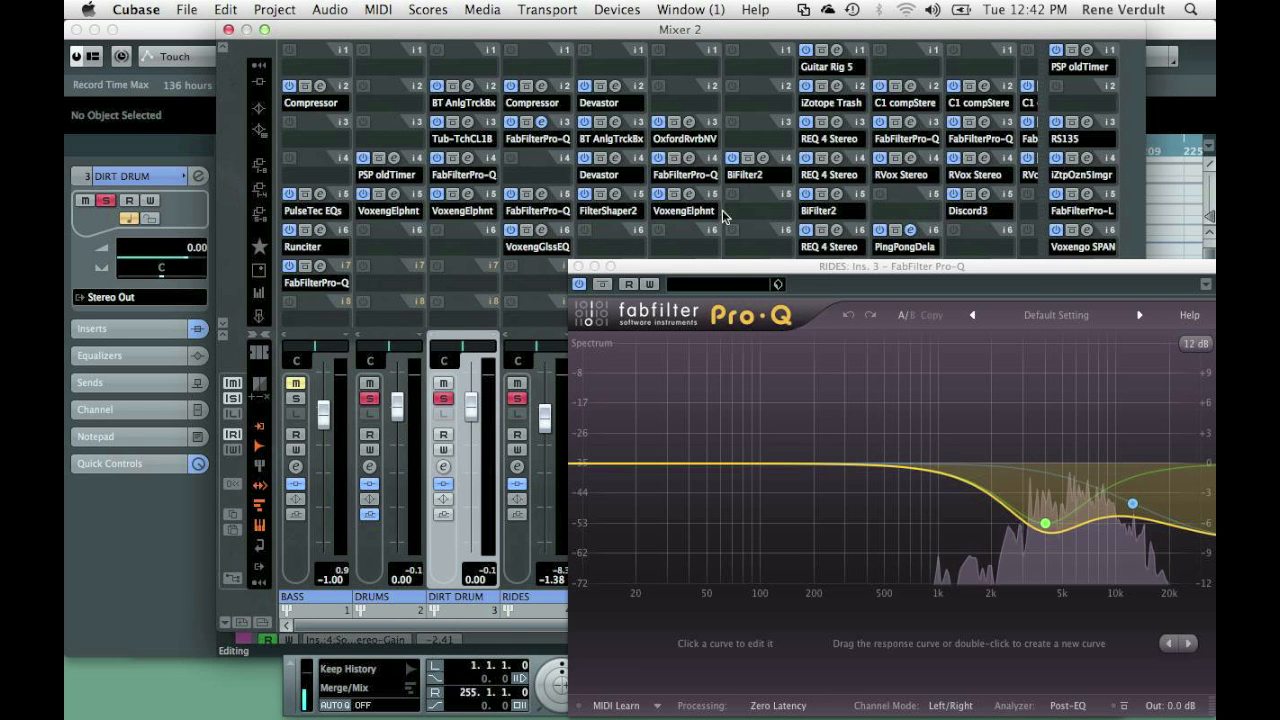
pyautogui.click(542, 124)
# Inspect the slot 5 FabFilter Pro-Q and the Voxengo GlissEQ inserts on the RIDES group, closing each editor.
pyautogui.click(542, 195)
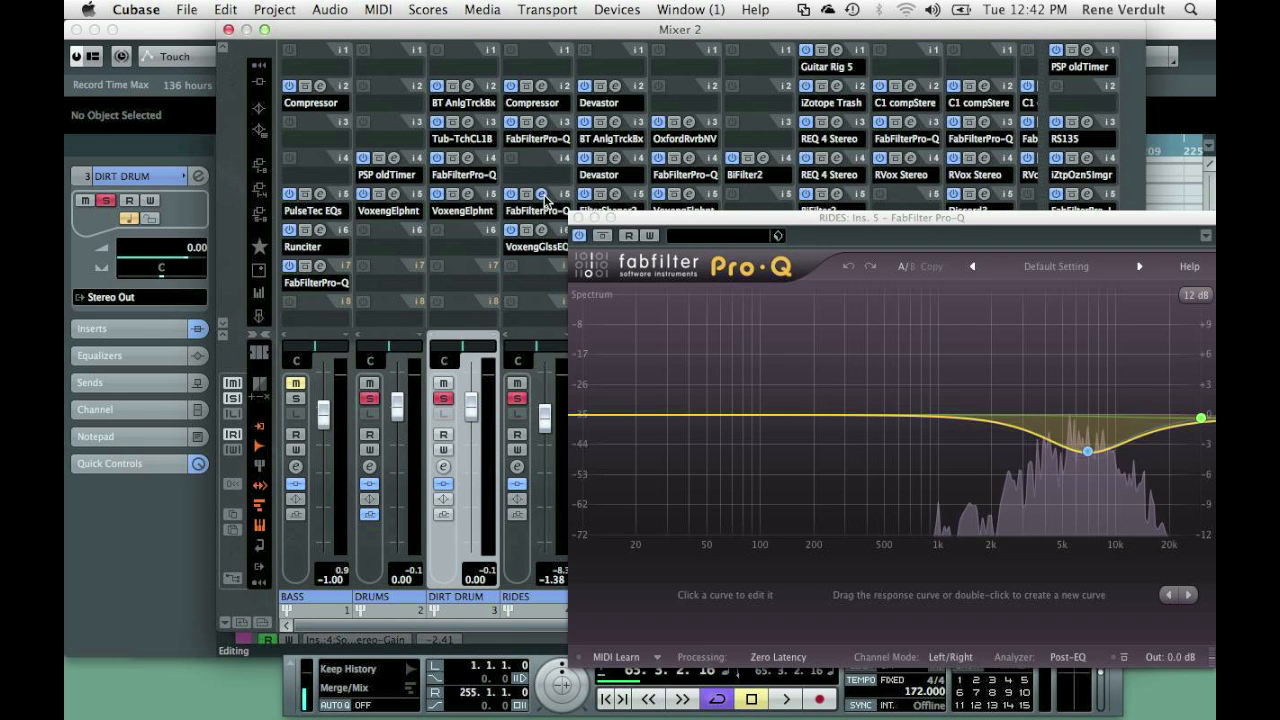
pyautogui.click(542, 195)
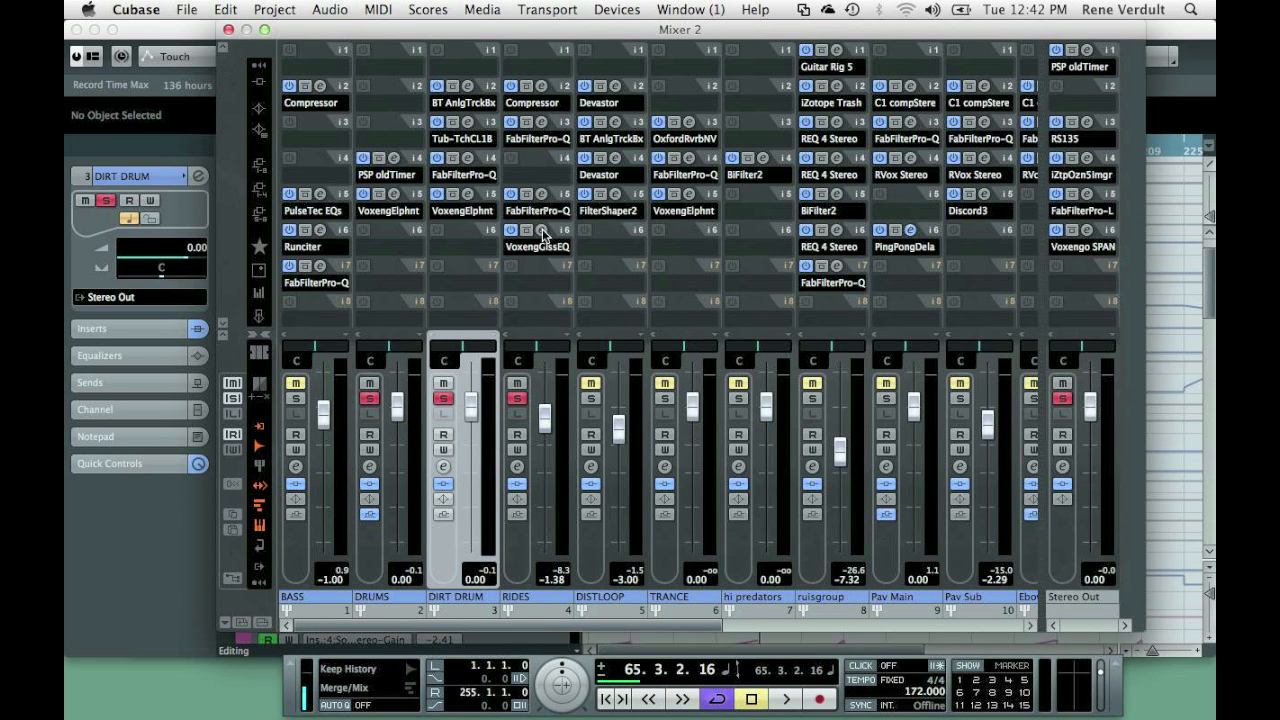
pyautogui.click(542, 231)
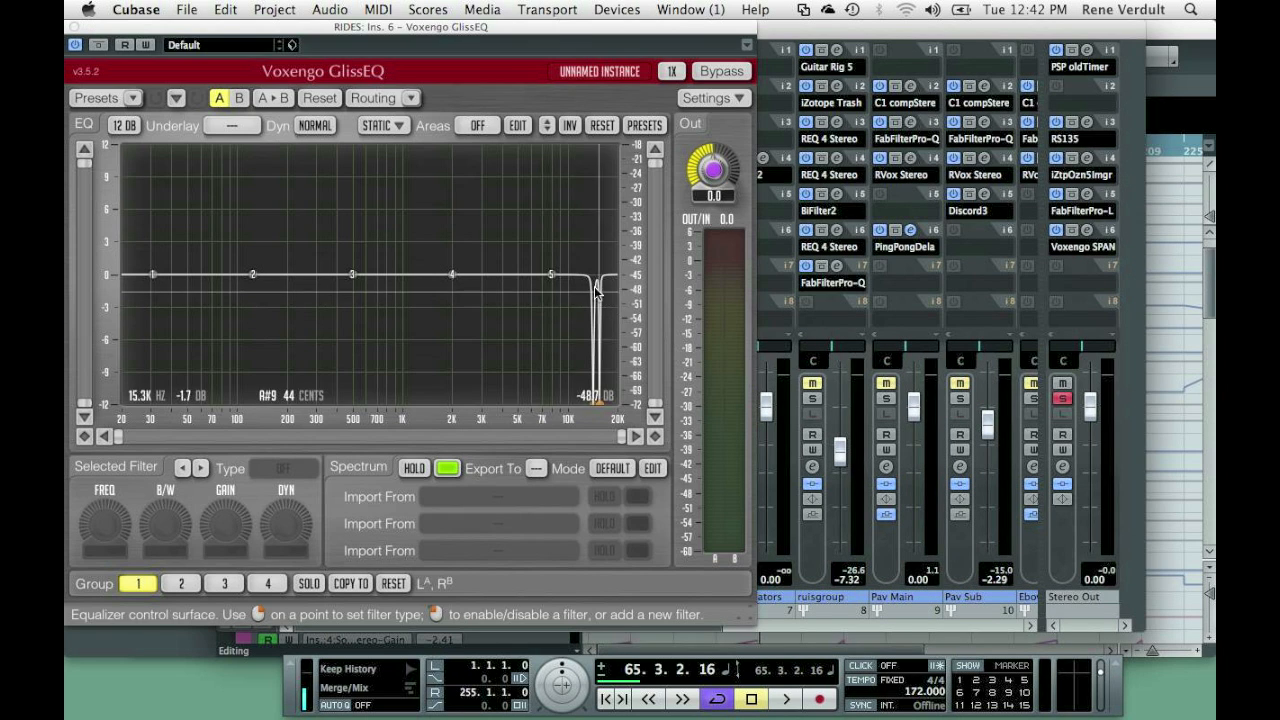
pyautogui.click(76, 27)
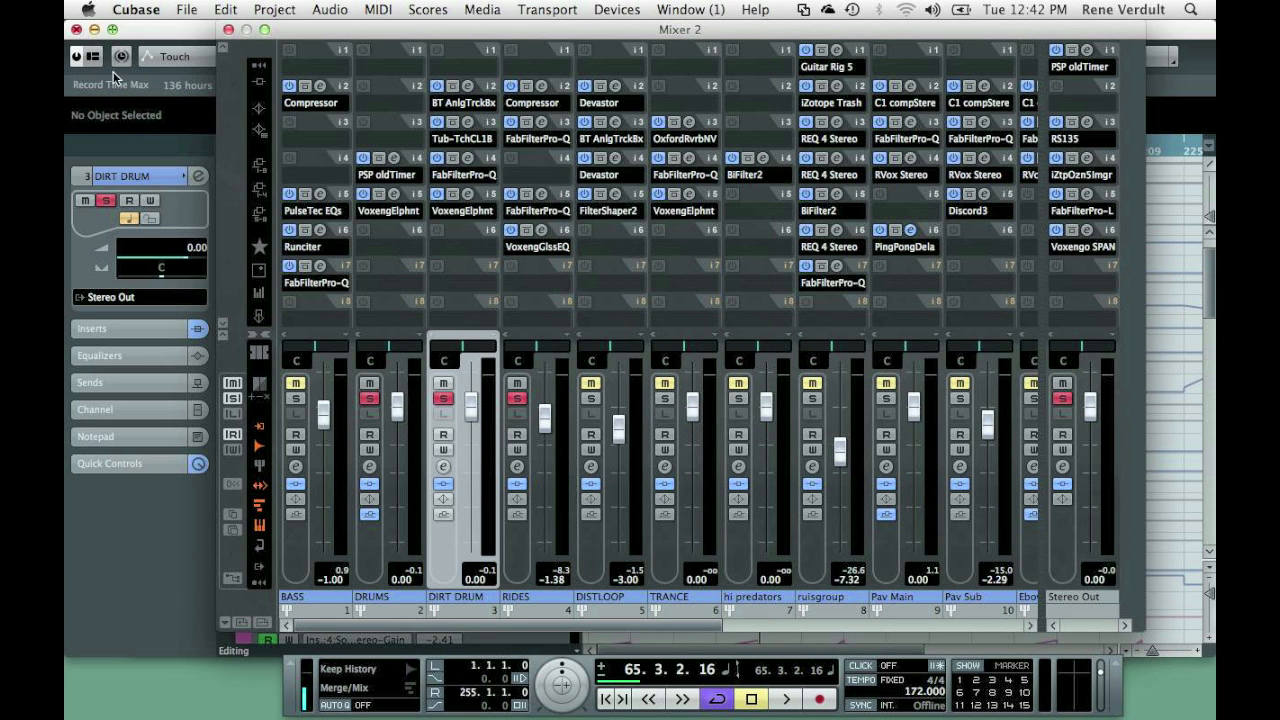
# Inspect the PSP oldTimer inserts on the DRUMS group and the Stereo Out channel, closing each editor.
pyautogui.click(394, 159)
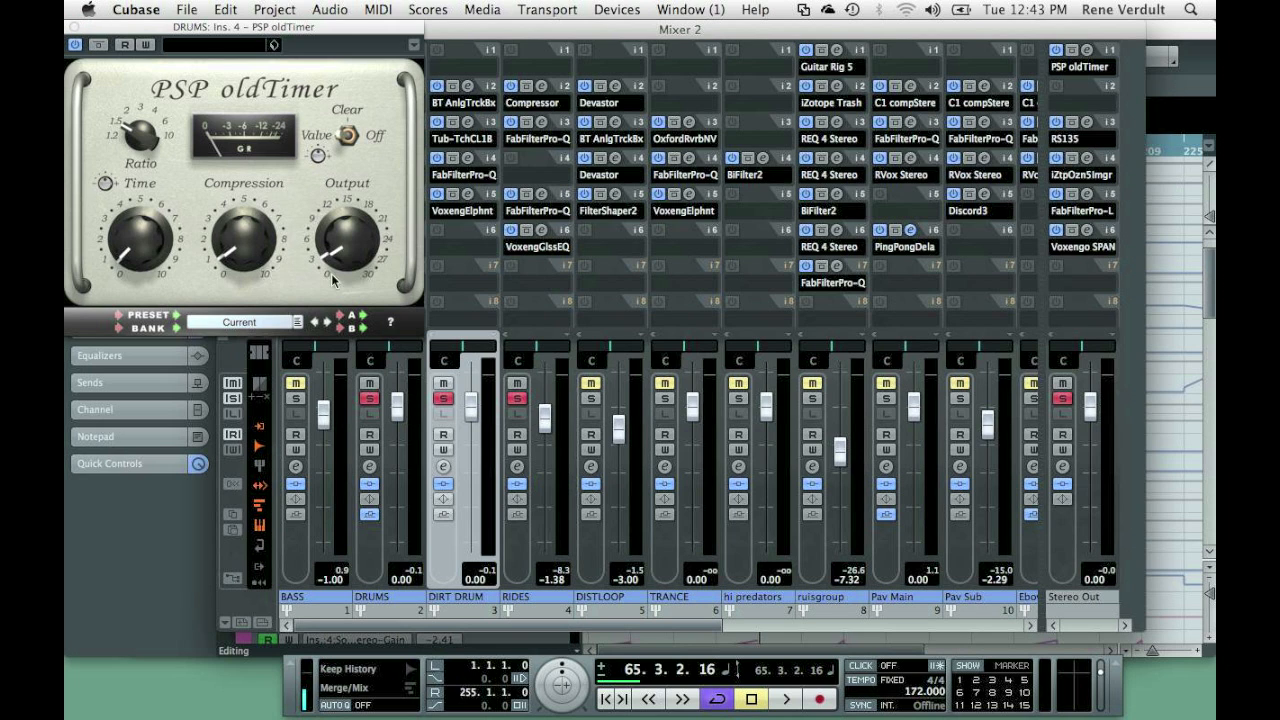
pyautogui.click(74, 29)
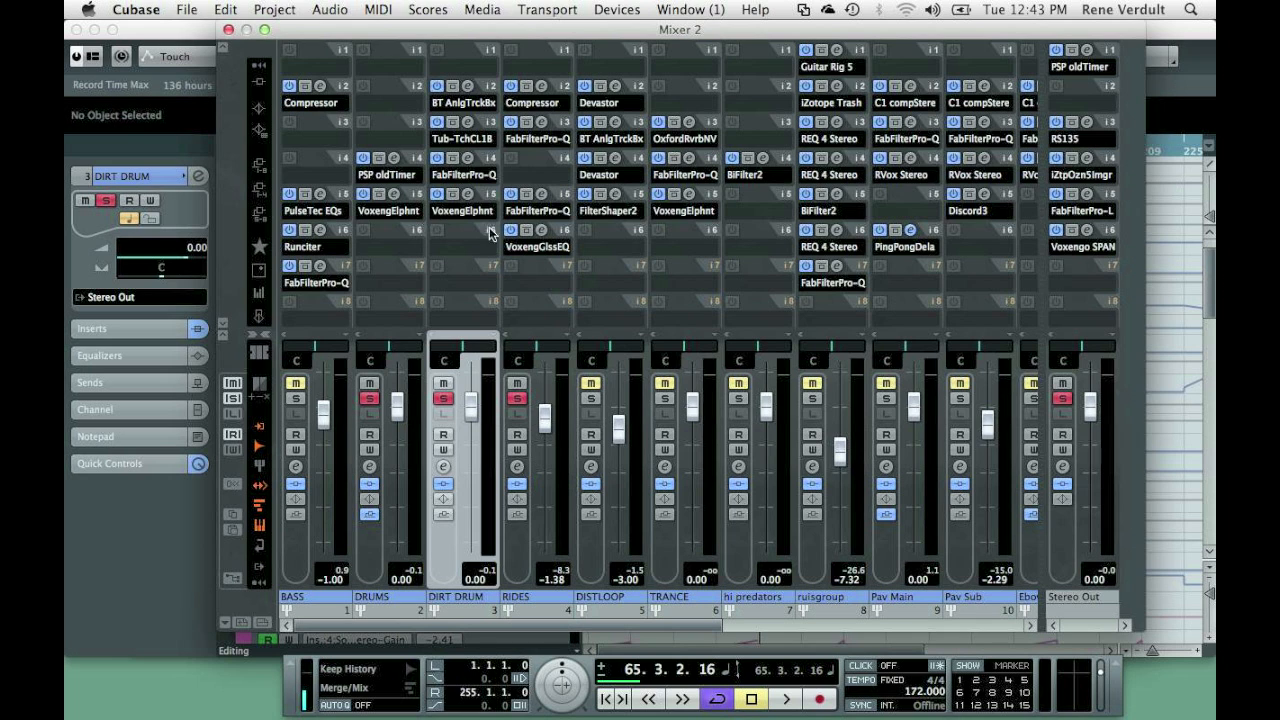
pyautogui.click(1075, 548)
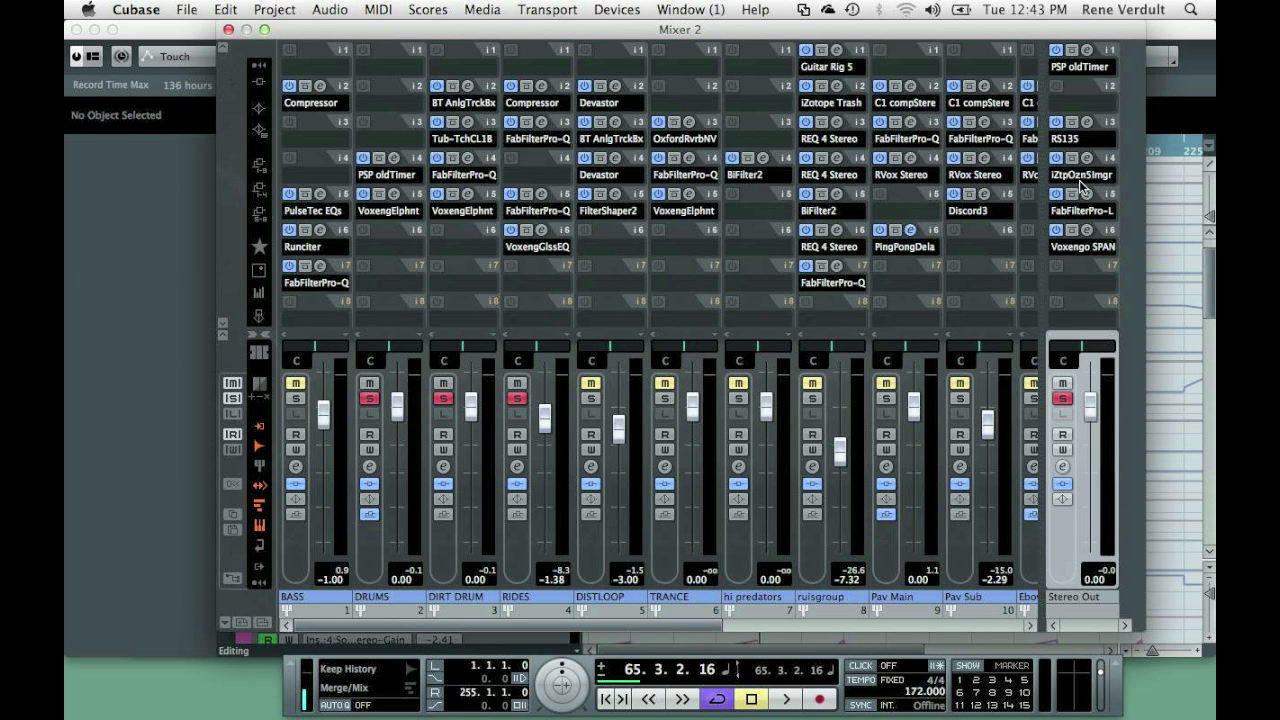
pyautogui.click(1087, 50)
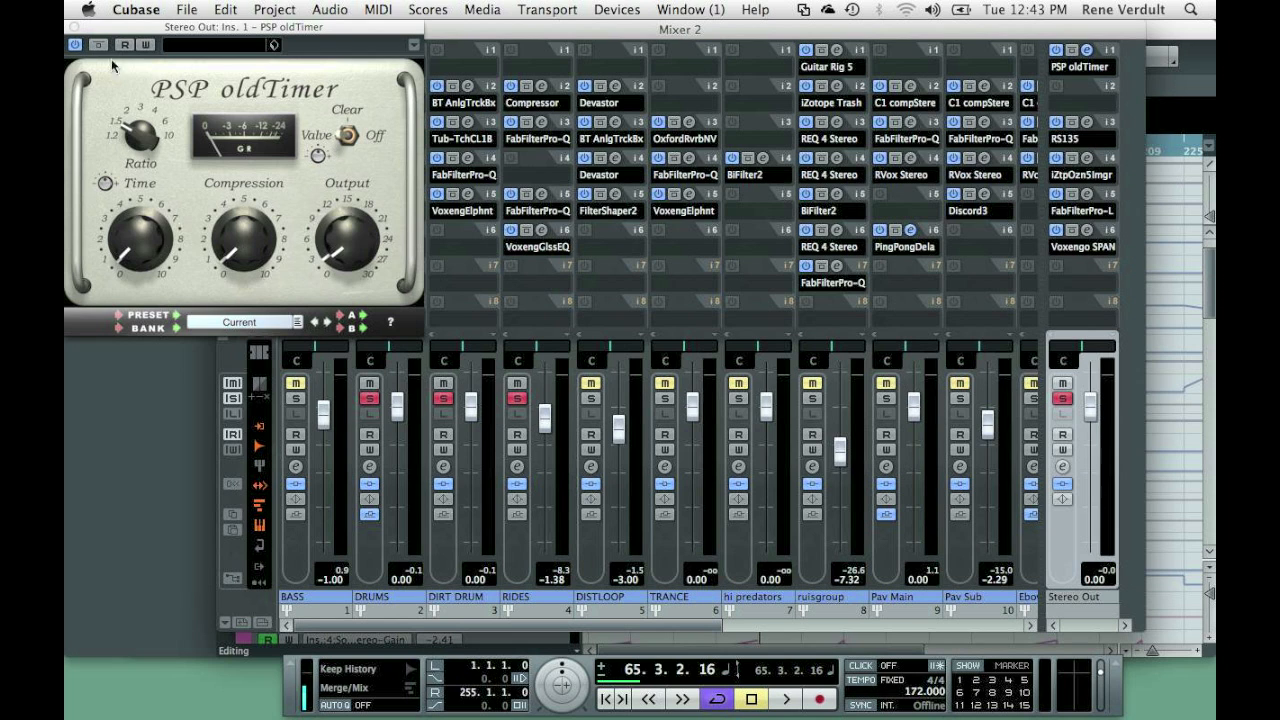
pyautogui.click(73, 29)
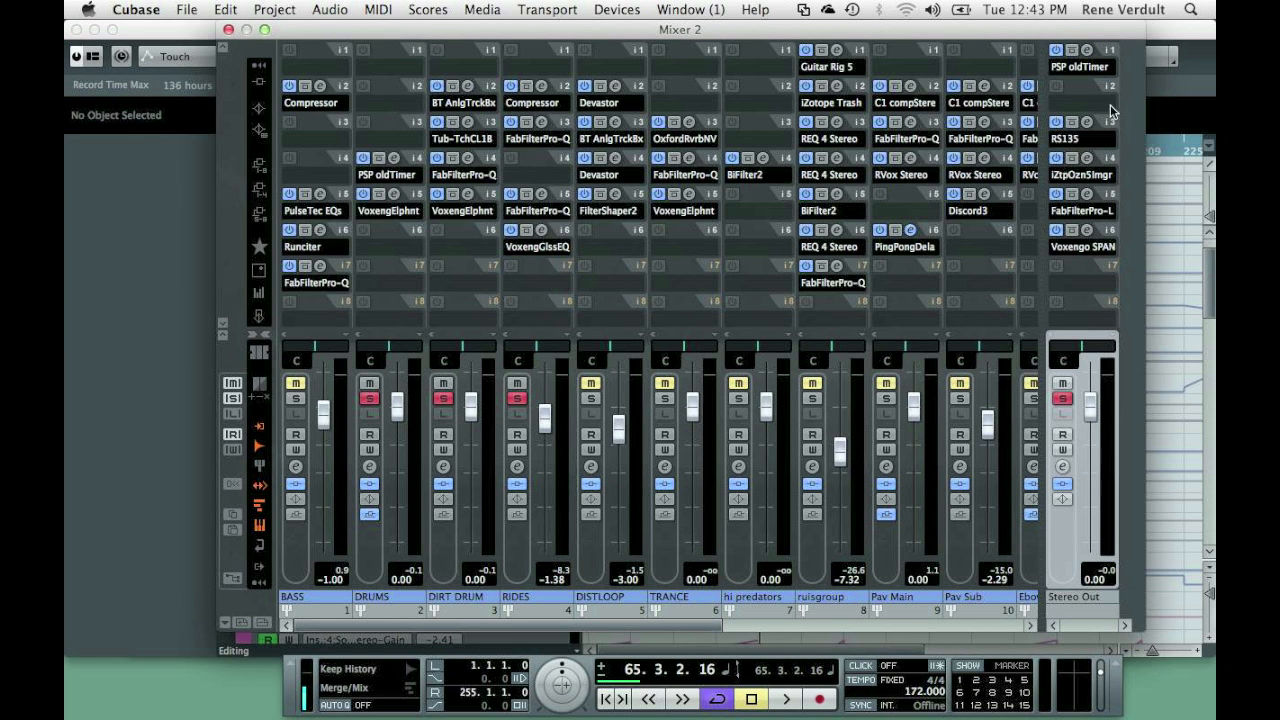
# Inspect the RS135 and iZotope Ozone 5 Imager inserts on the Stereo Out channel, closing each editor.
pyautogui.click(1088, 123)
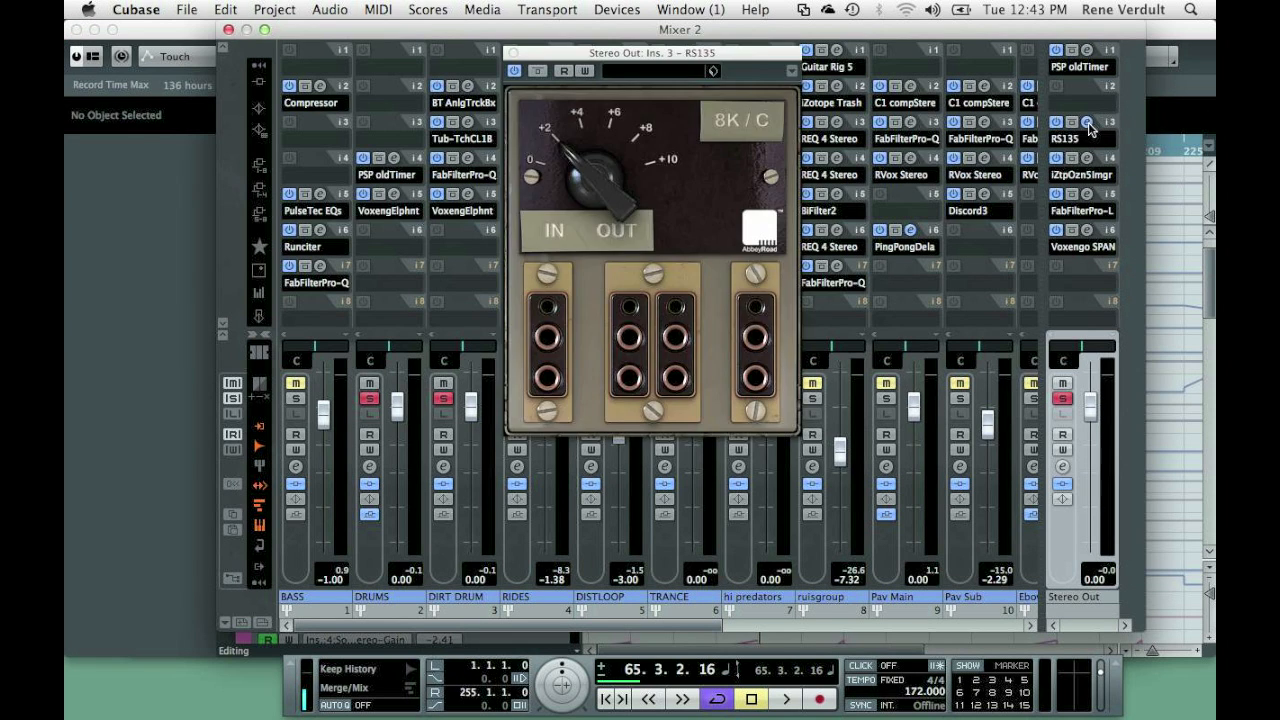
pyautogui.click(514, 56)
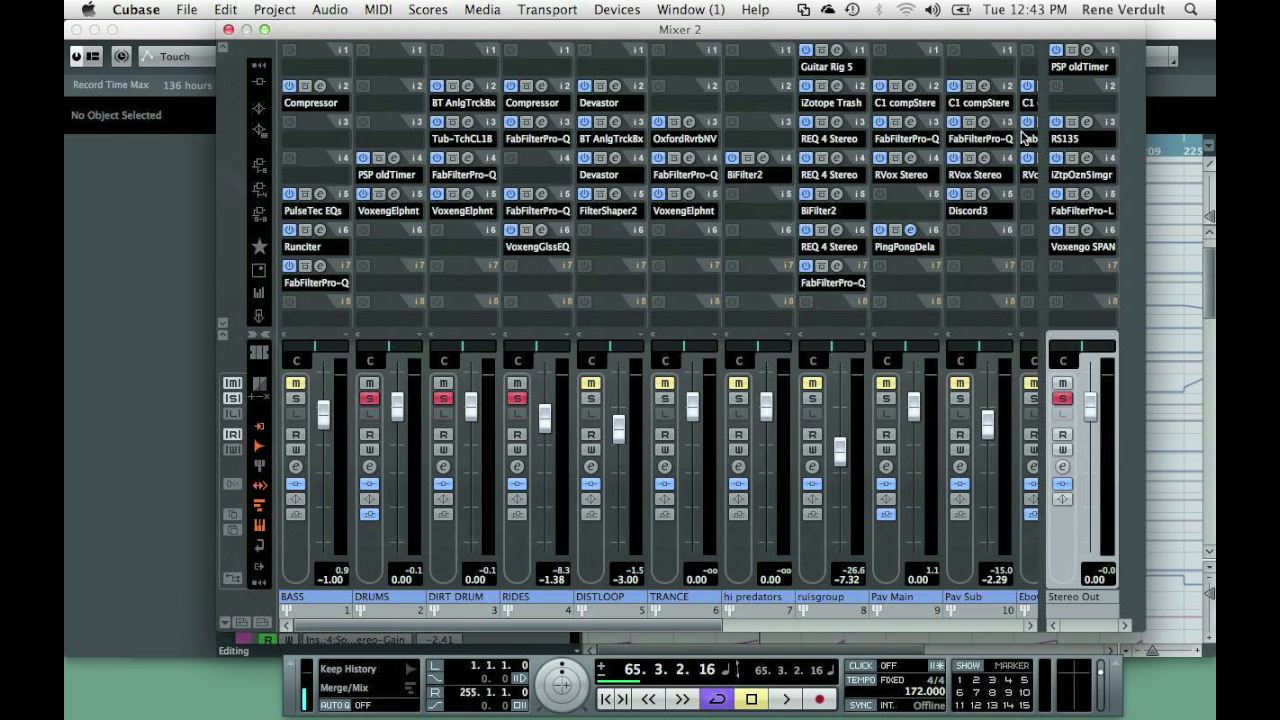
pyautogui.click(1087, 159)
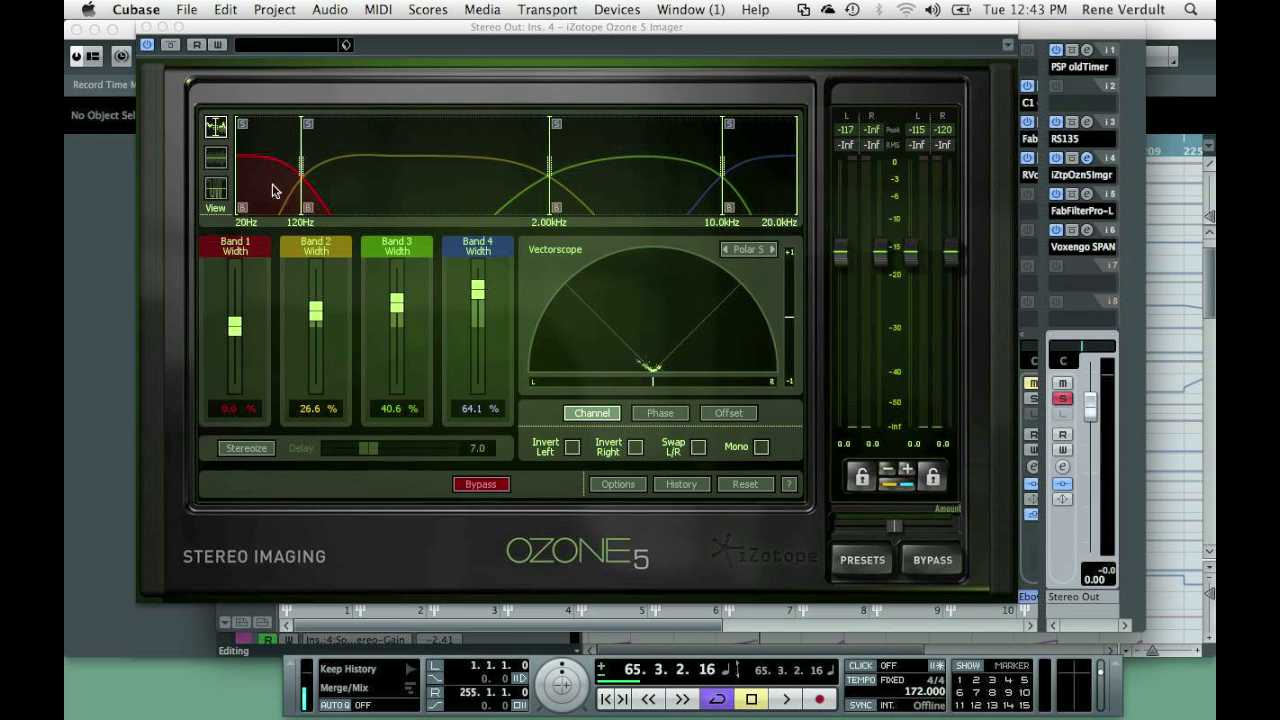
pyautogui.click(146, 28)
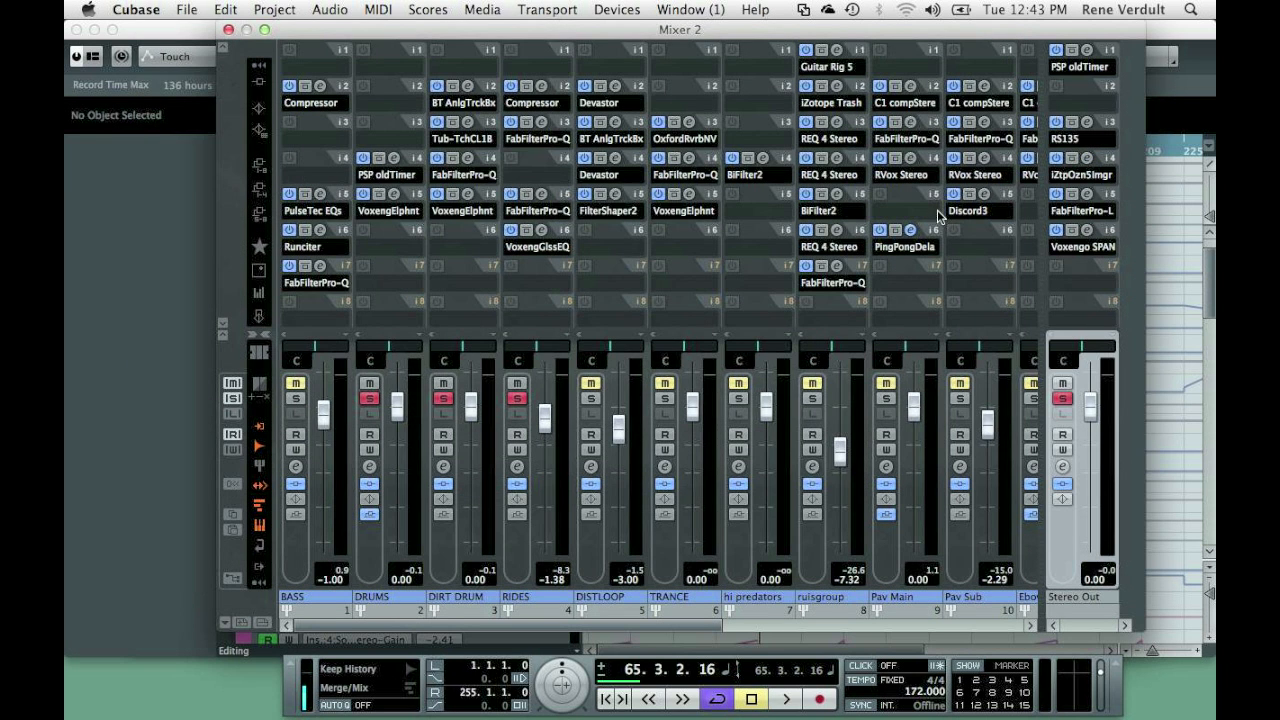
# Bring up the FabFilter Pro-L and Voxengo SPAN inserts on Stereo Out and play the soloed groups to examine limiting and frequency spectrum.
pyautogui.click(1087, 194)
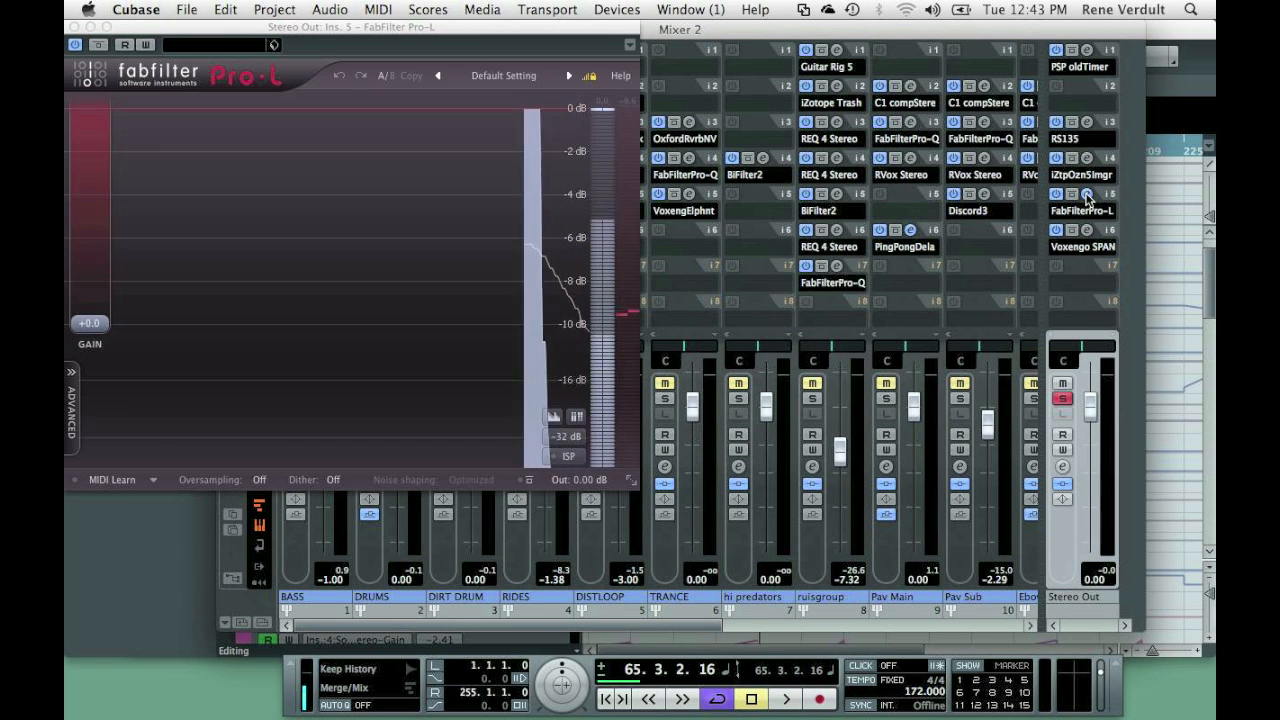
pyautogui.click(1087, 194)
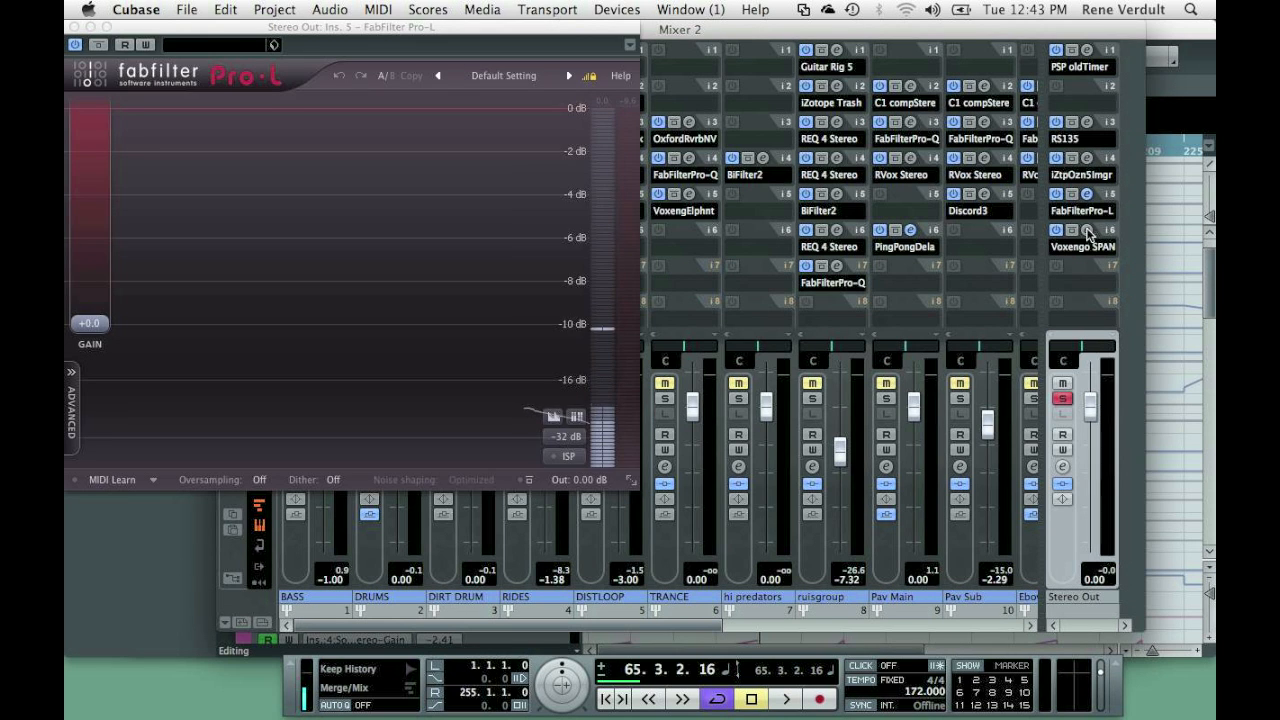
pyautogui.click(1087, 230)
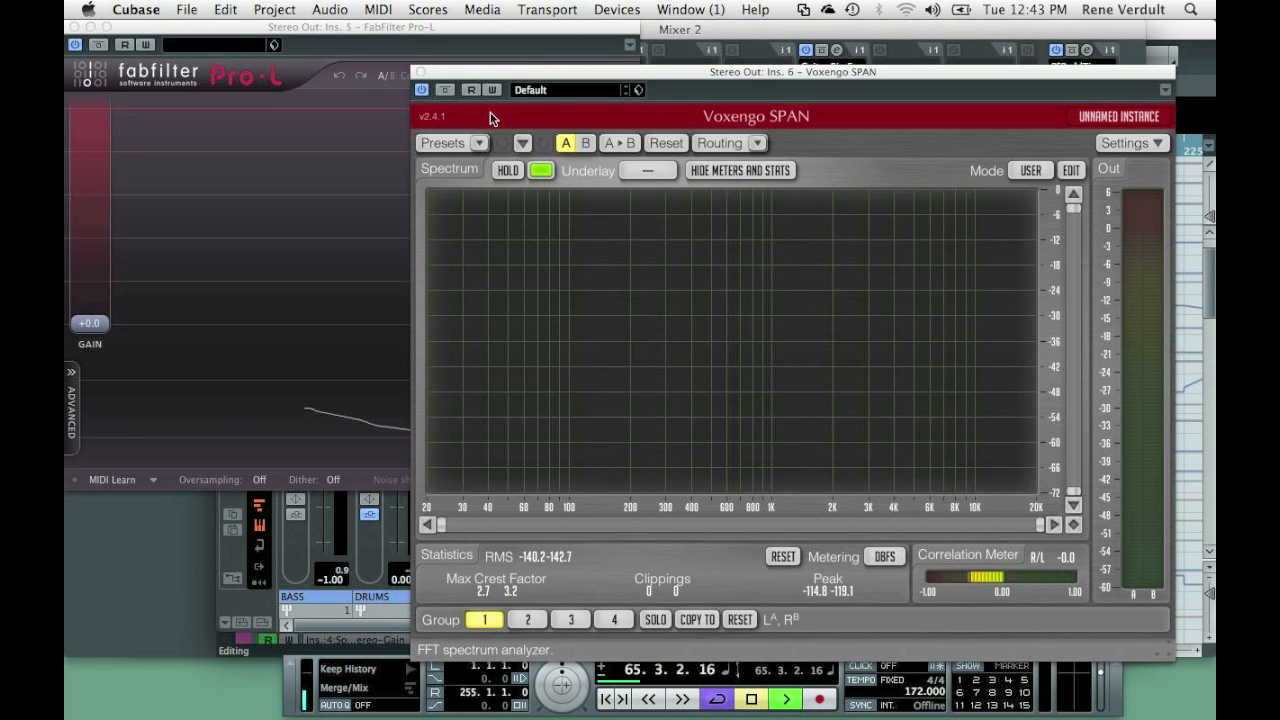
pyautogui.press('space')
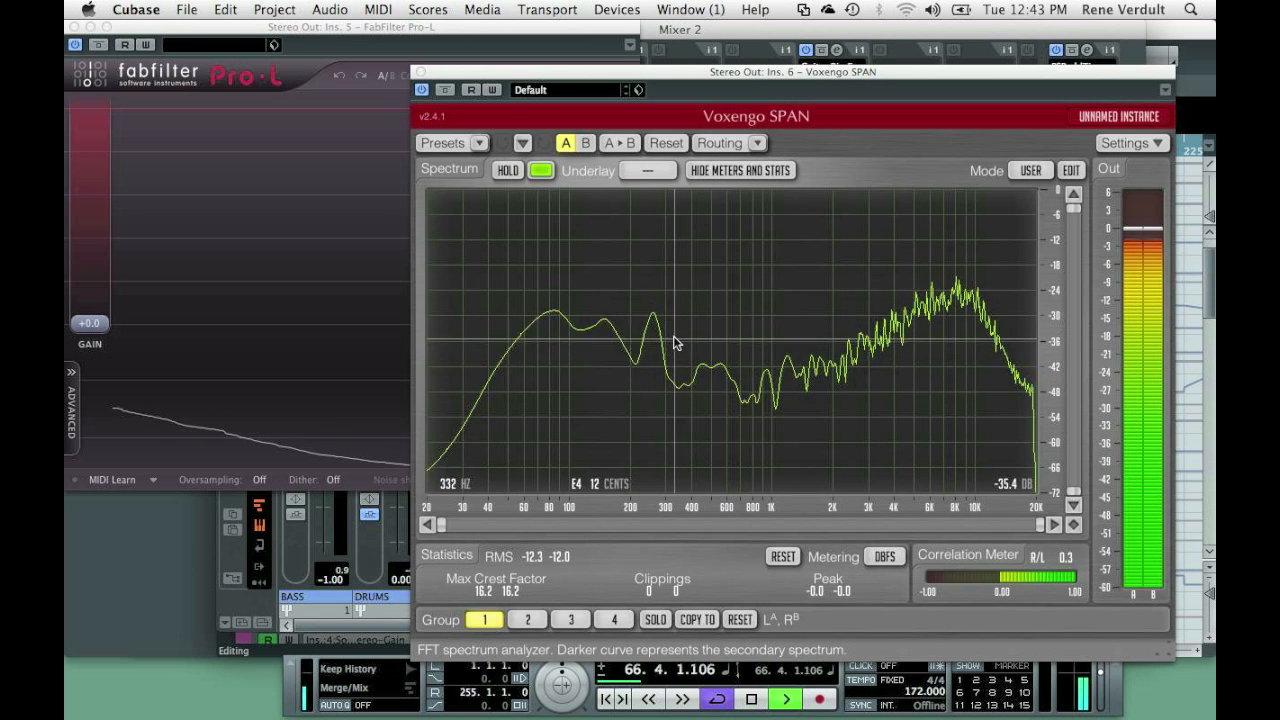
pyautogui.press('space')
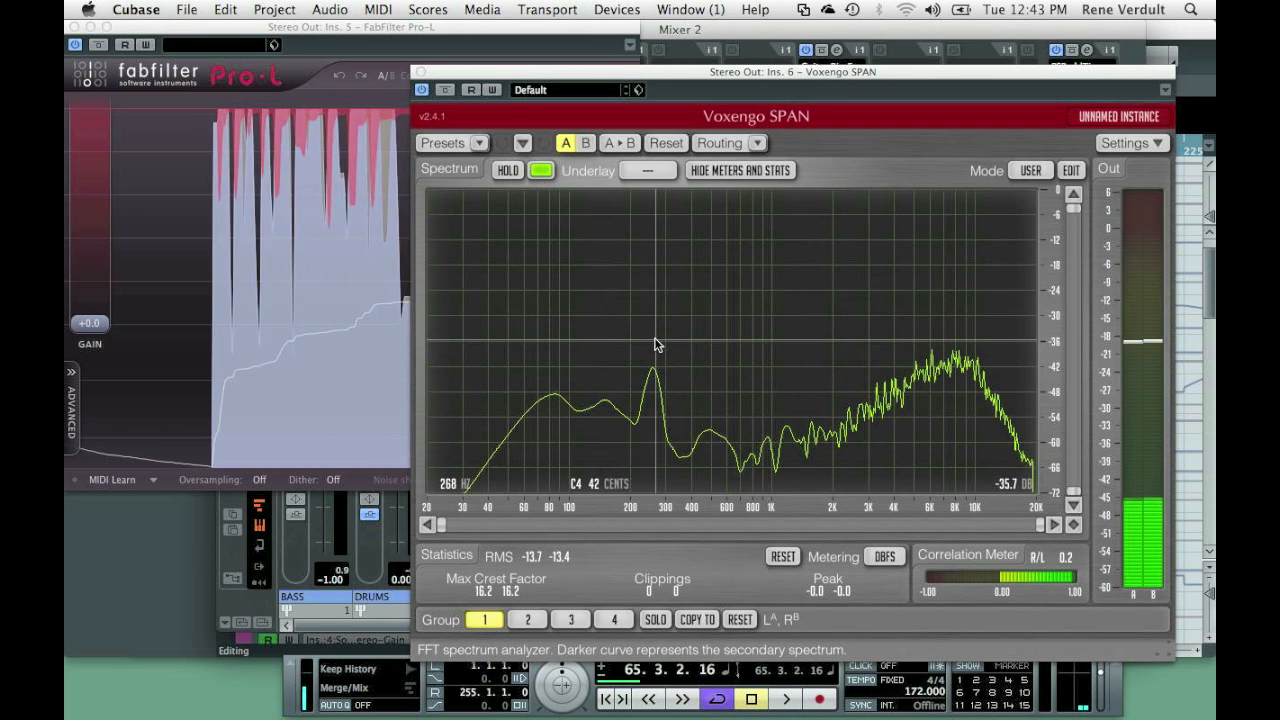
pyautogui.press('space')
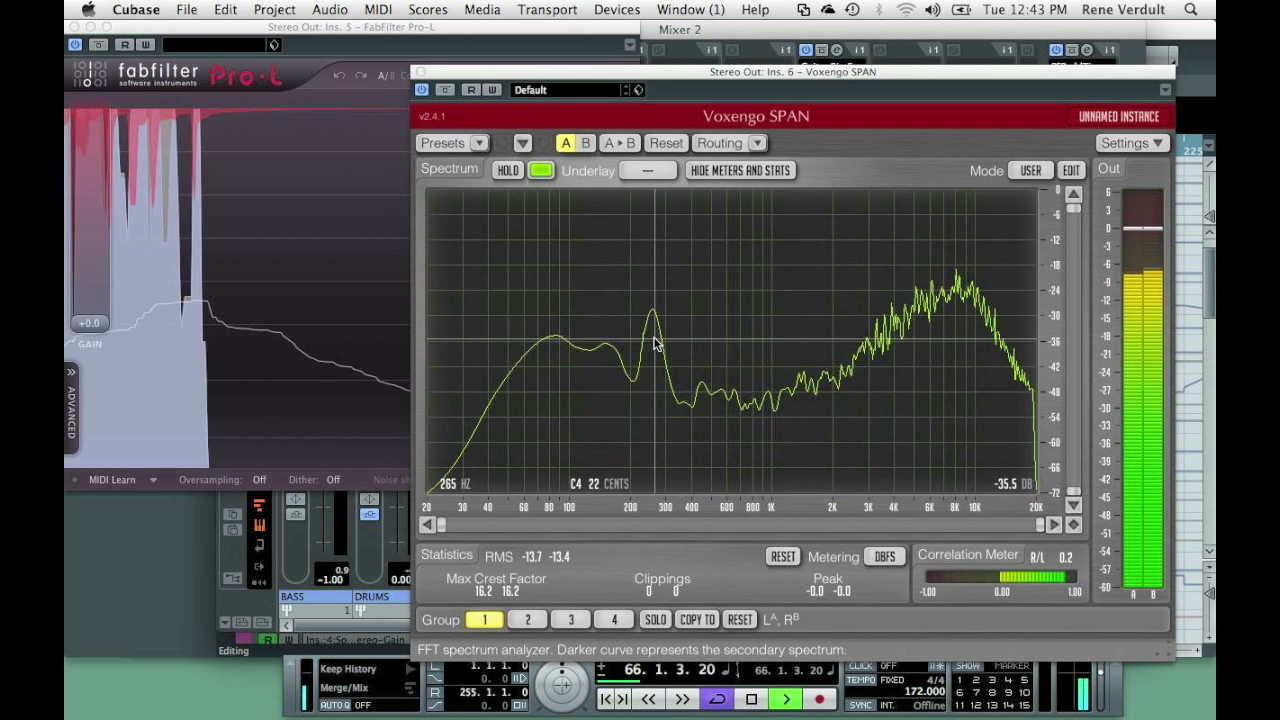
# Stop playback and close the Voxengo SPAN and FabFilter Pro-L editors of the Stereo Out channel.
pyautogui.press('space')
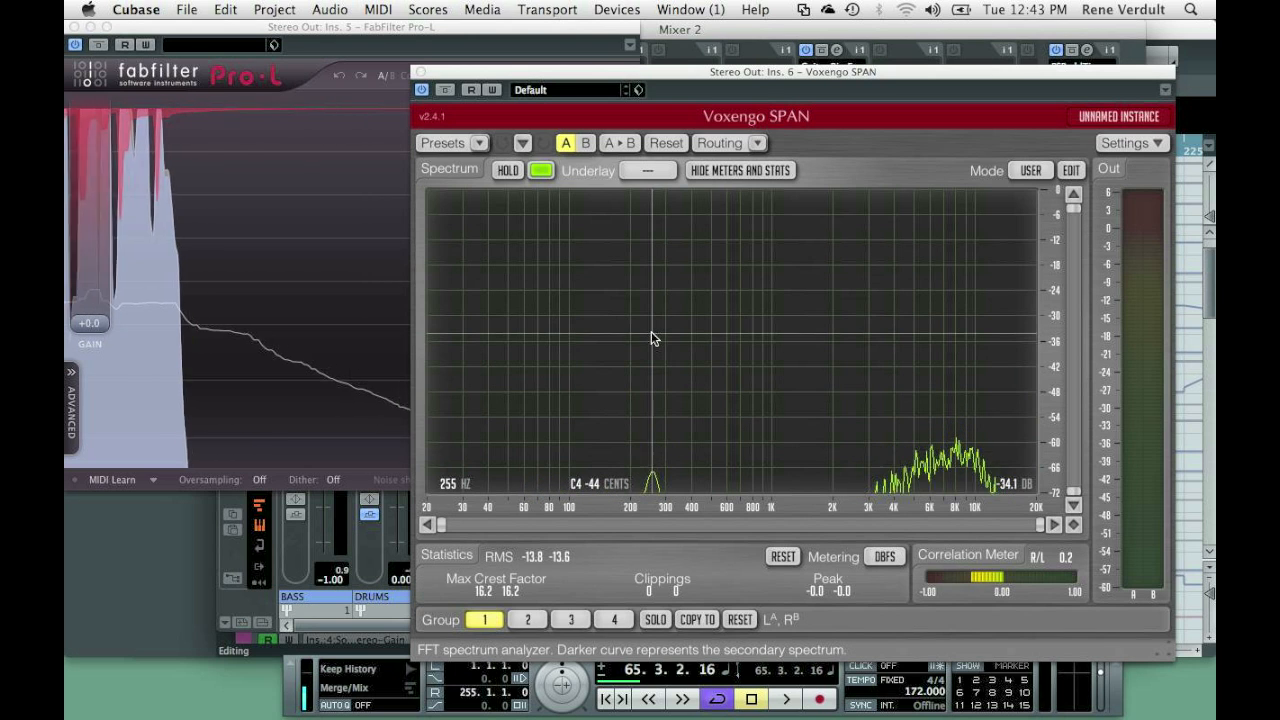
pyautogui.click(421, 72)
pyautogui.click(76, 26)
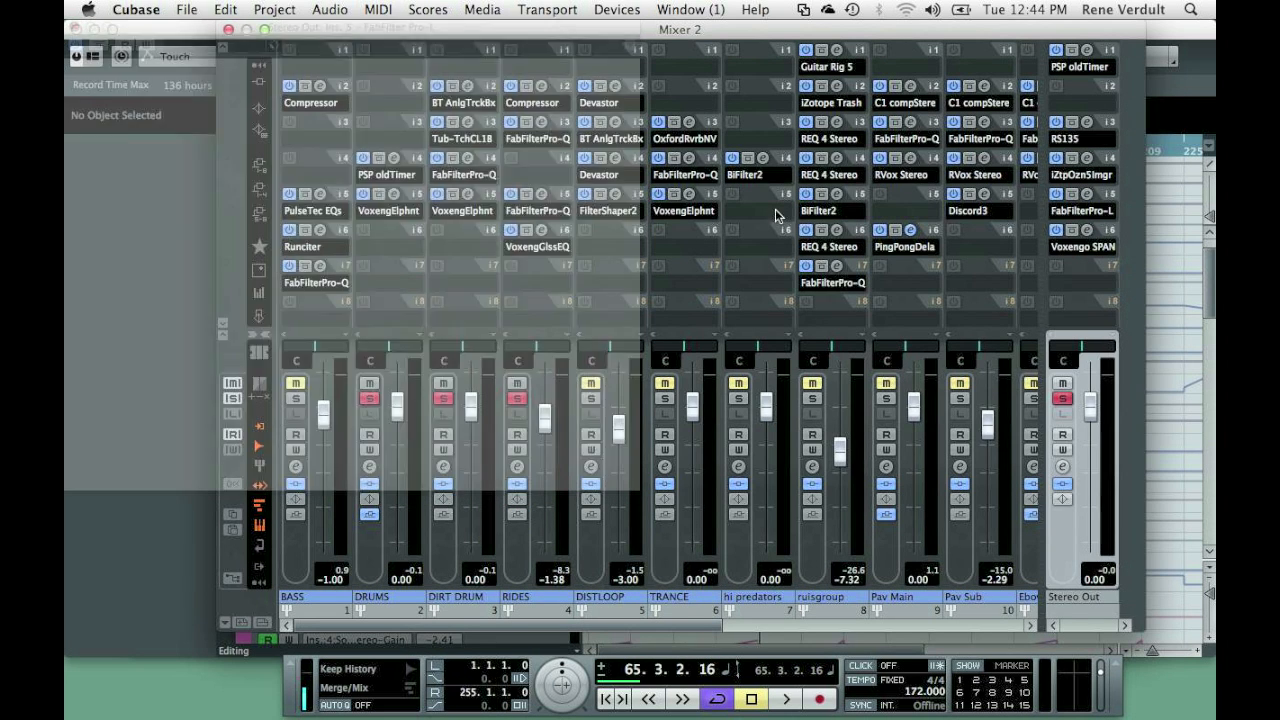
pyautogui.moveTo(643, 628); pyautogui.dragTo(530, 610)
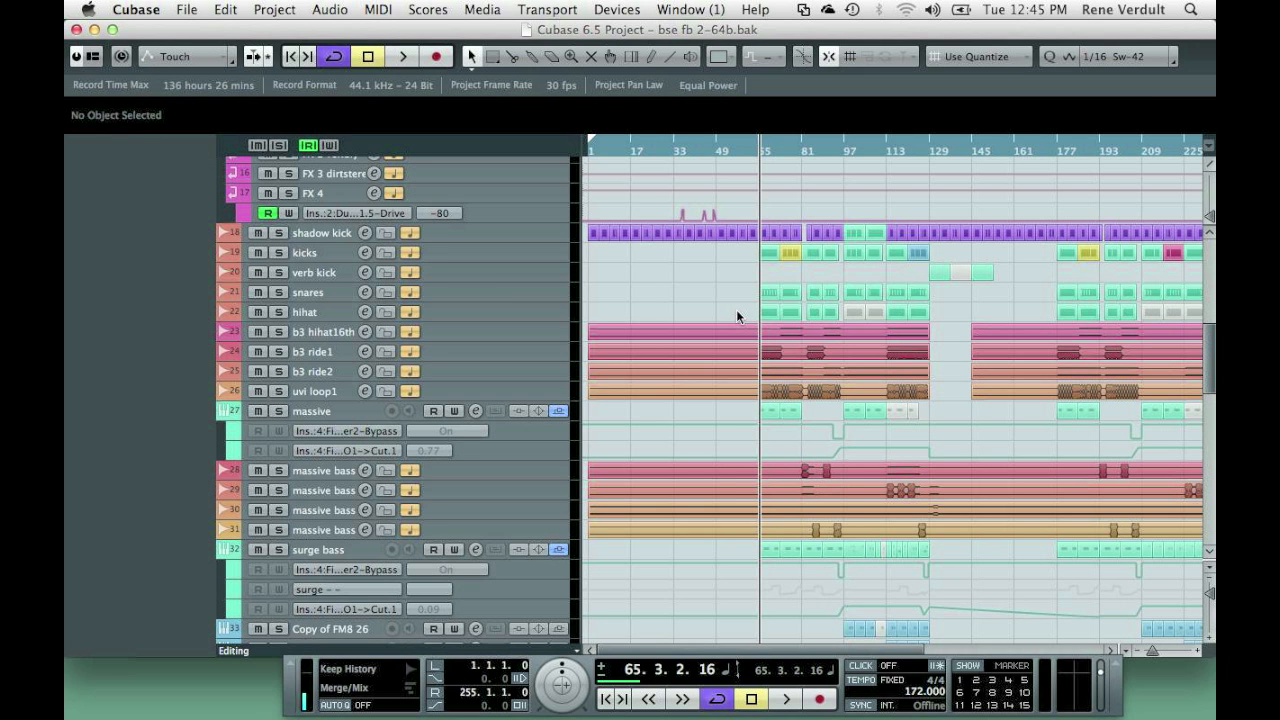
# Bring up the two mixer windows to view the group and Stereo Out inserts, closing both to return to the project.
pyautogui.press('F3')
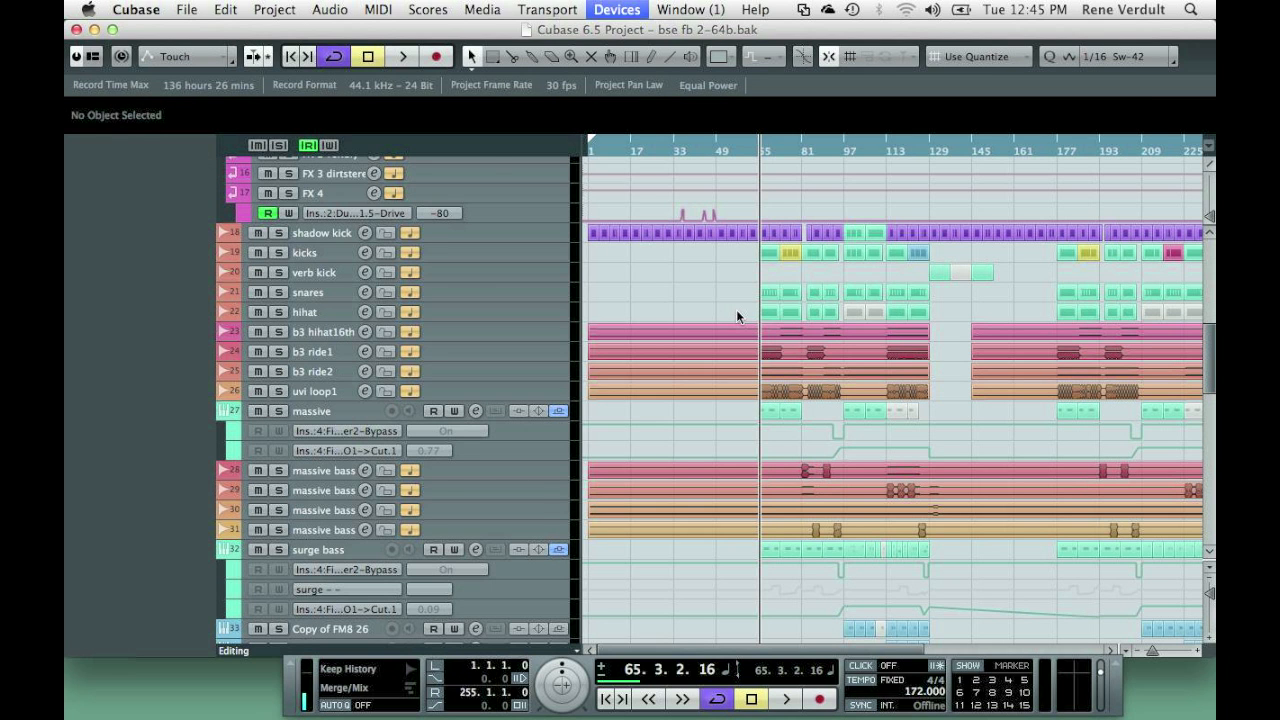
pyautogui.press('F4')
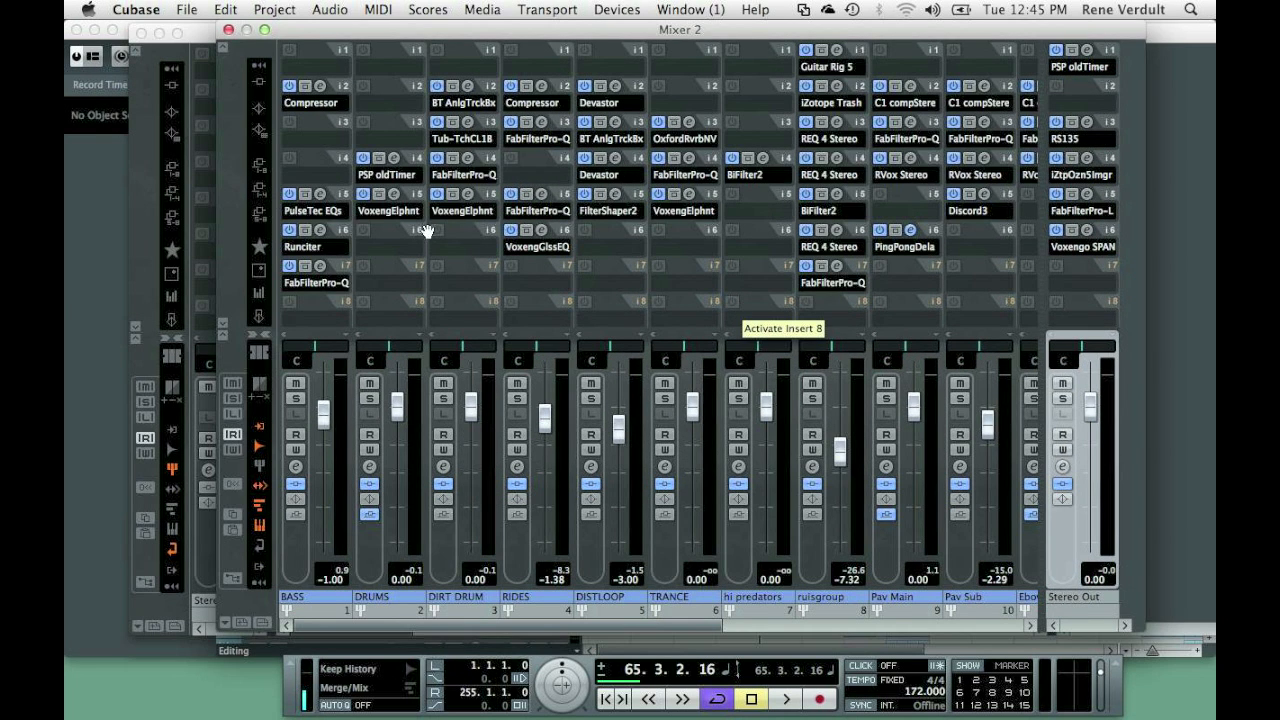
pyautogui.click(229, 31)
pyautogui.click(141, 34)
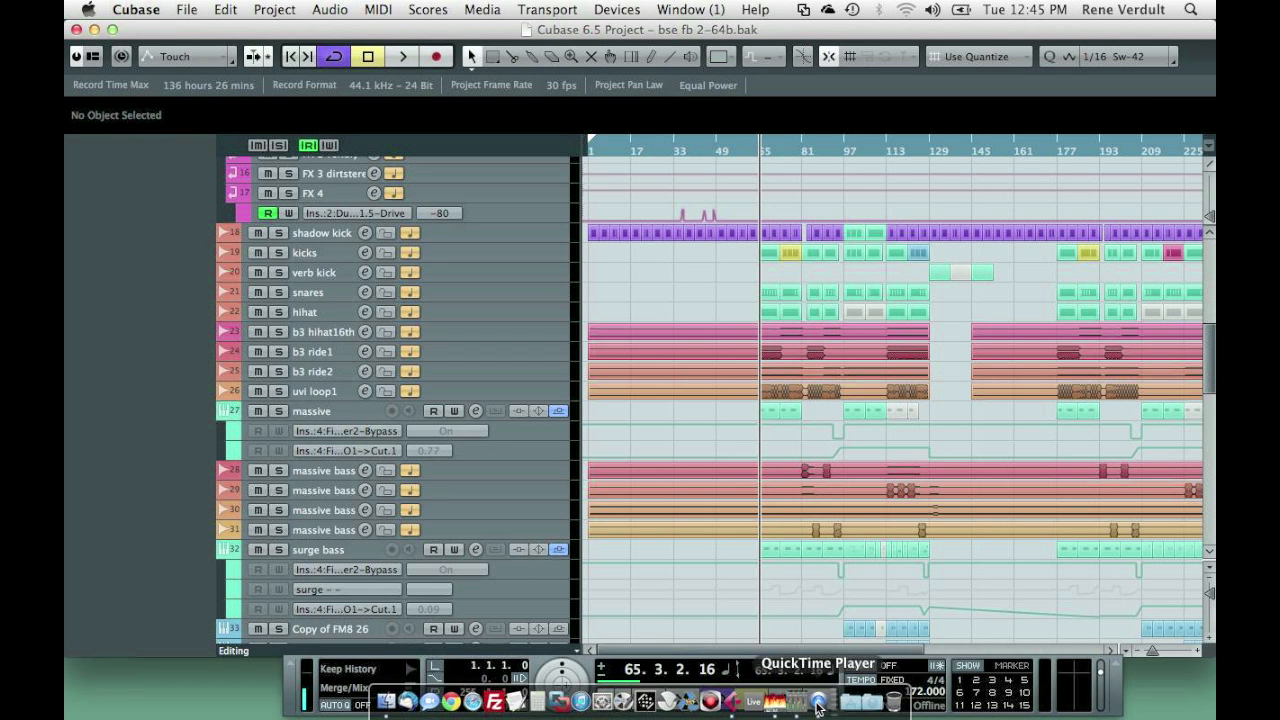
pyautogui.click(817, 705)
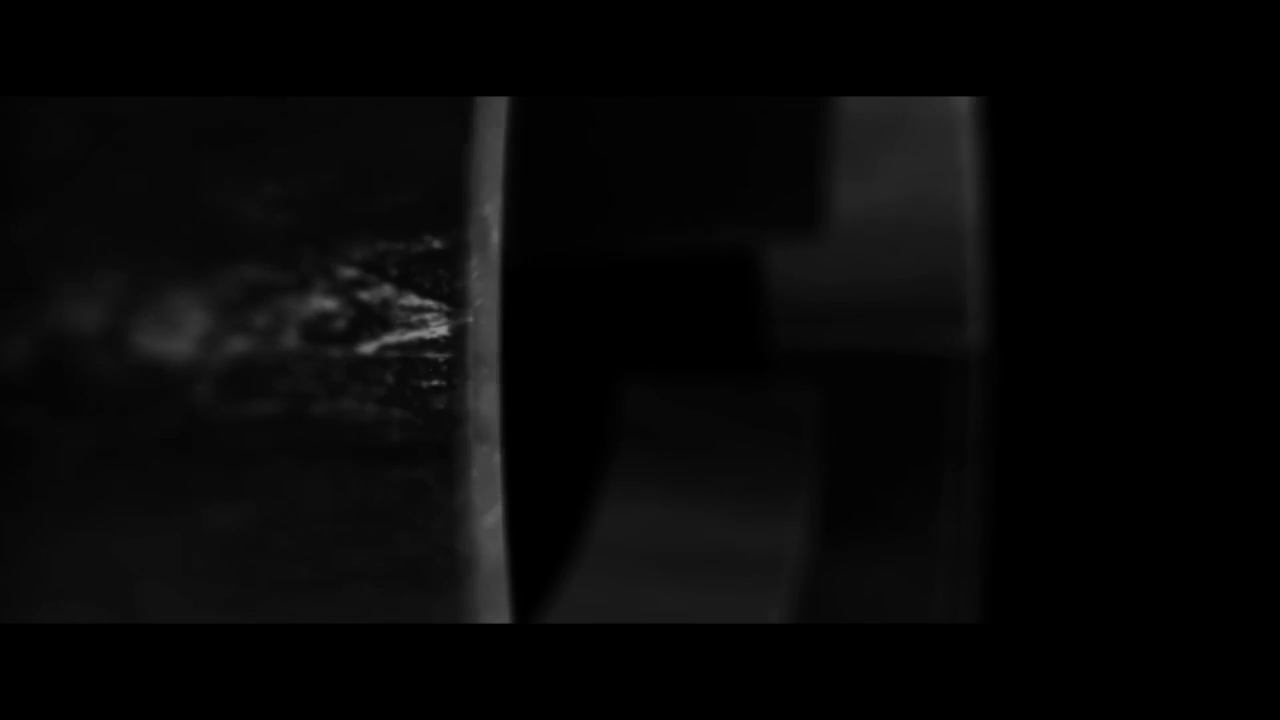